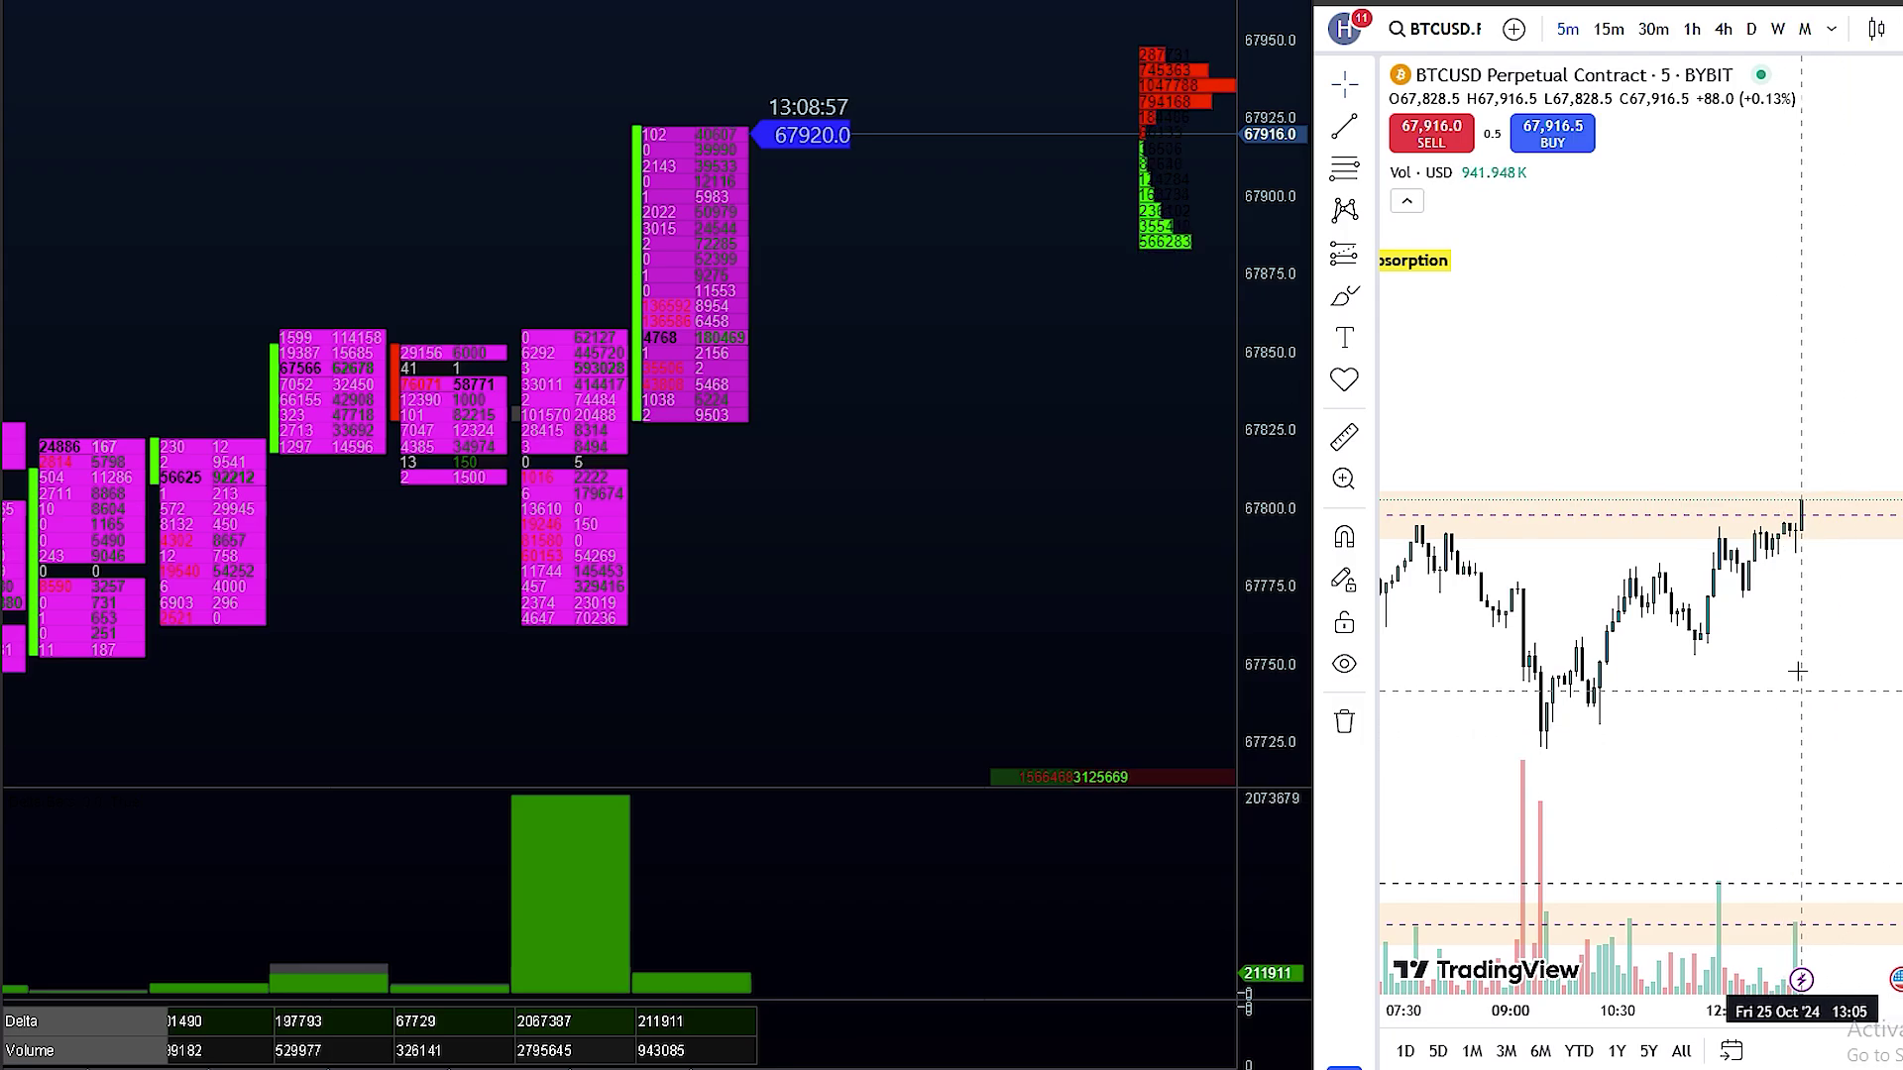
Circle the latest volume bar on the TradingView chart with an orange freehand brush stroke
left_click(1345, 297)
mouse_move(1798, 871)
left_mouse_down()
mouse_move(1766, 898)
mouse_move(1769, 951)
mouse_move(1814, 917)
left_mouse_up()
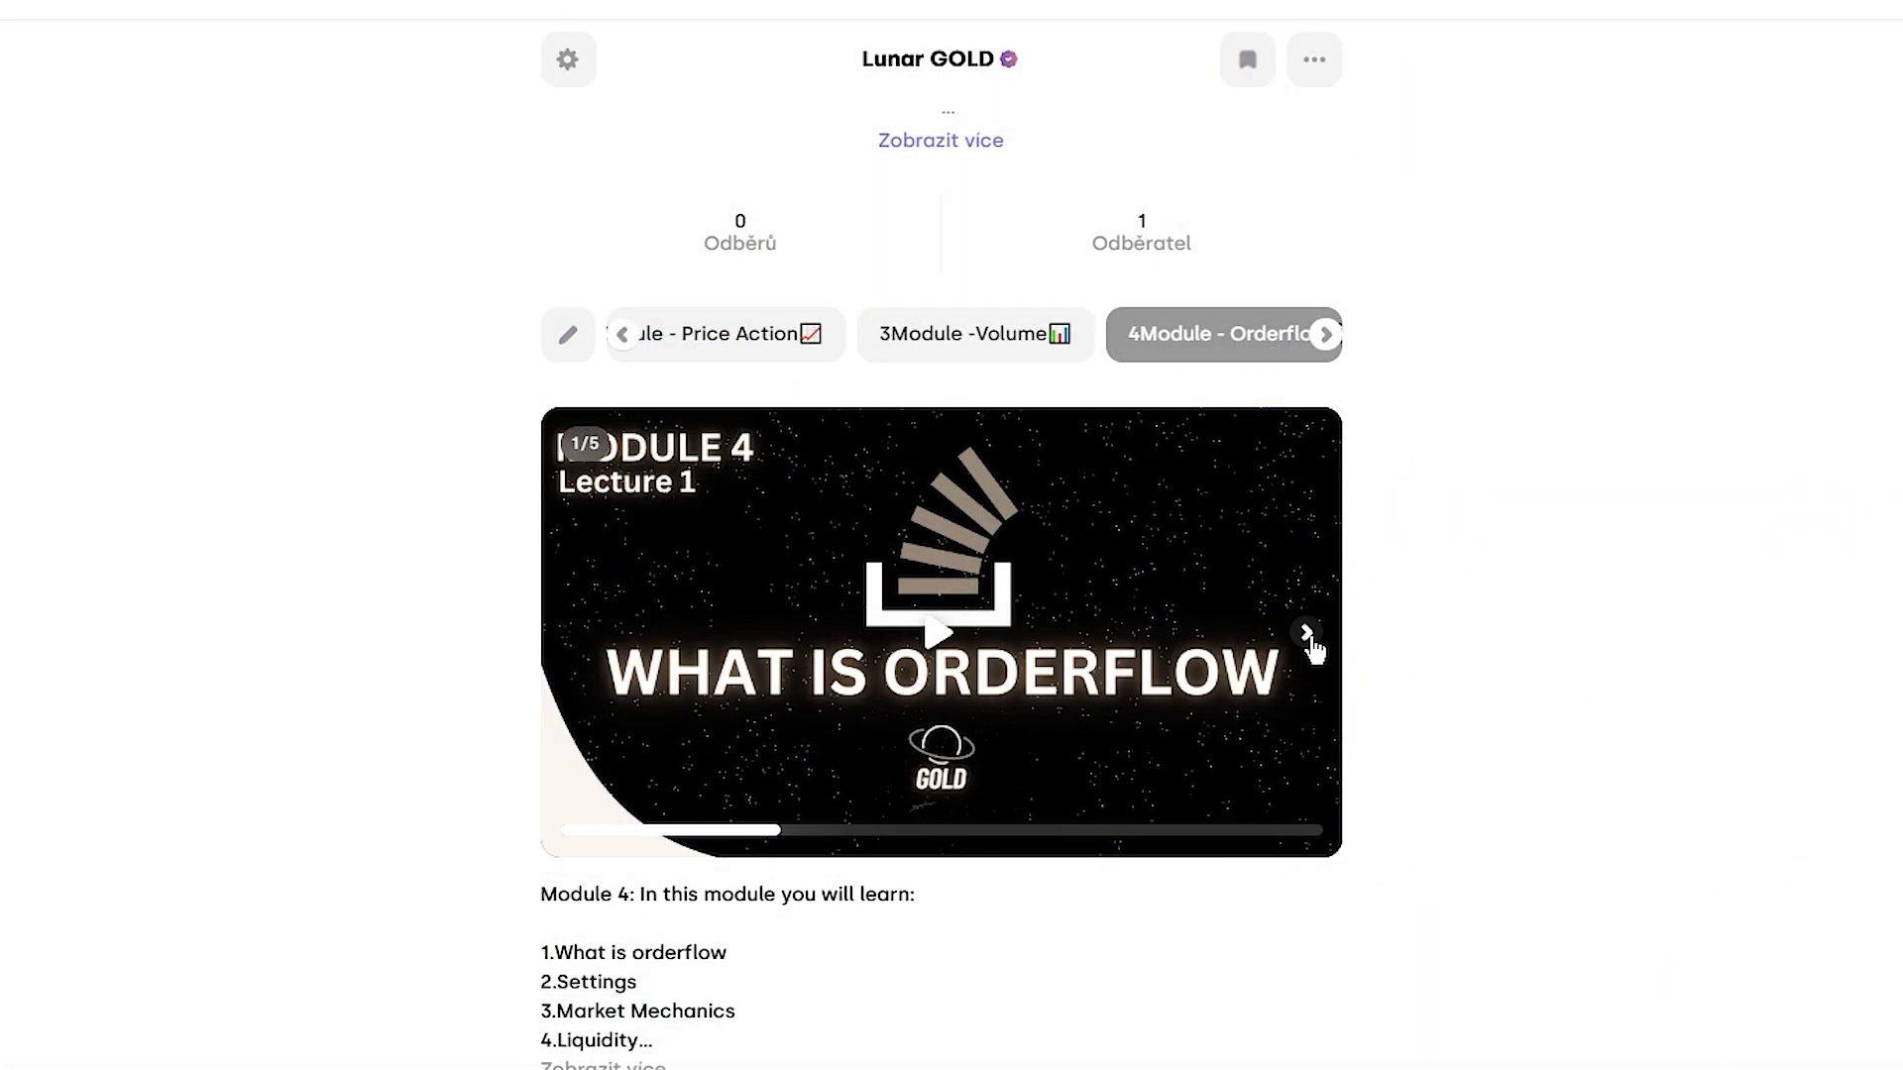
Advance the Module 4 carousel through Market Mechanics and Liquidity to Lecture 5, Price Vs. Participants
left_click(1308, 638)
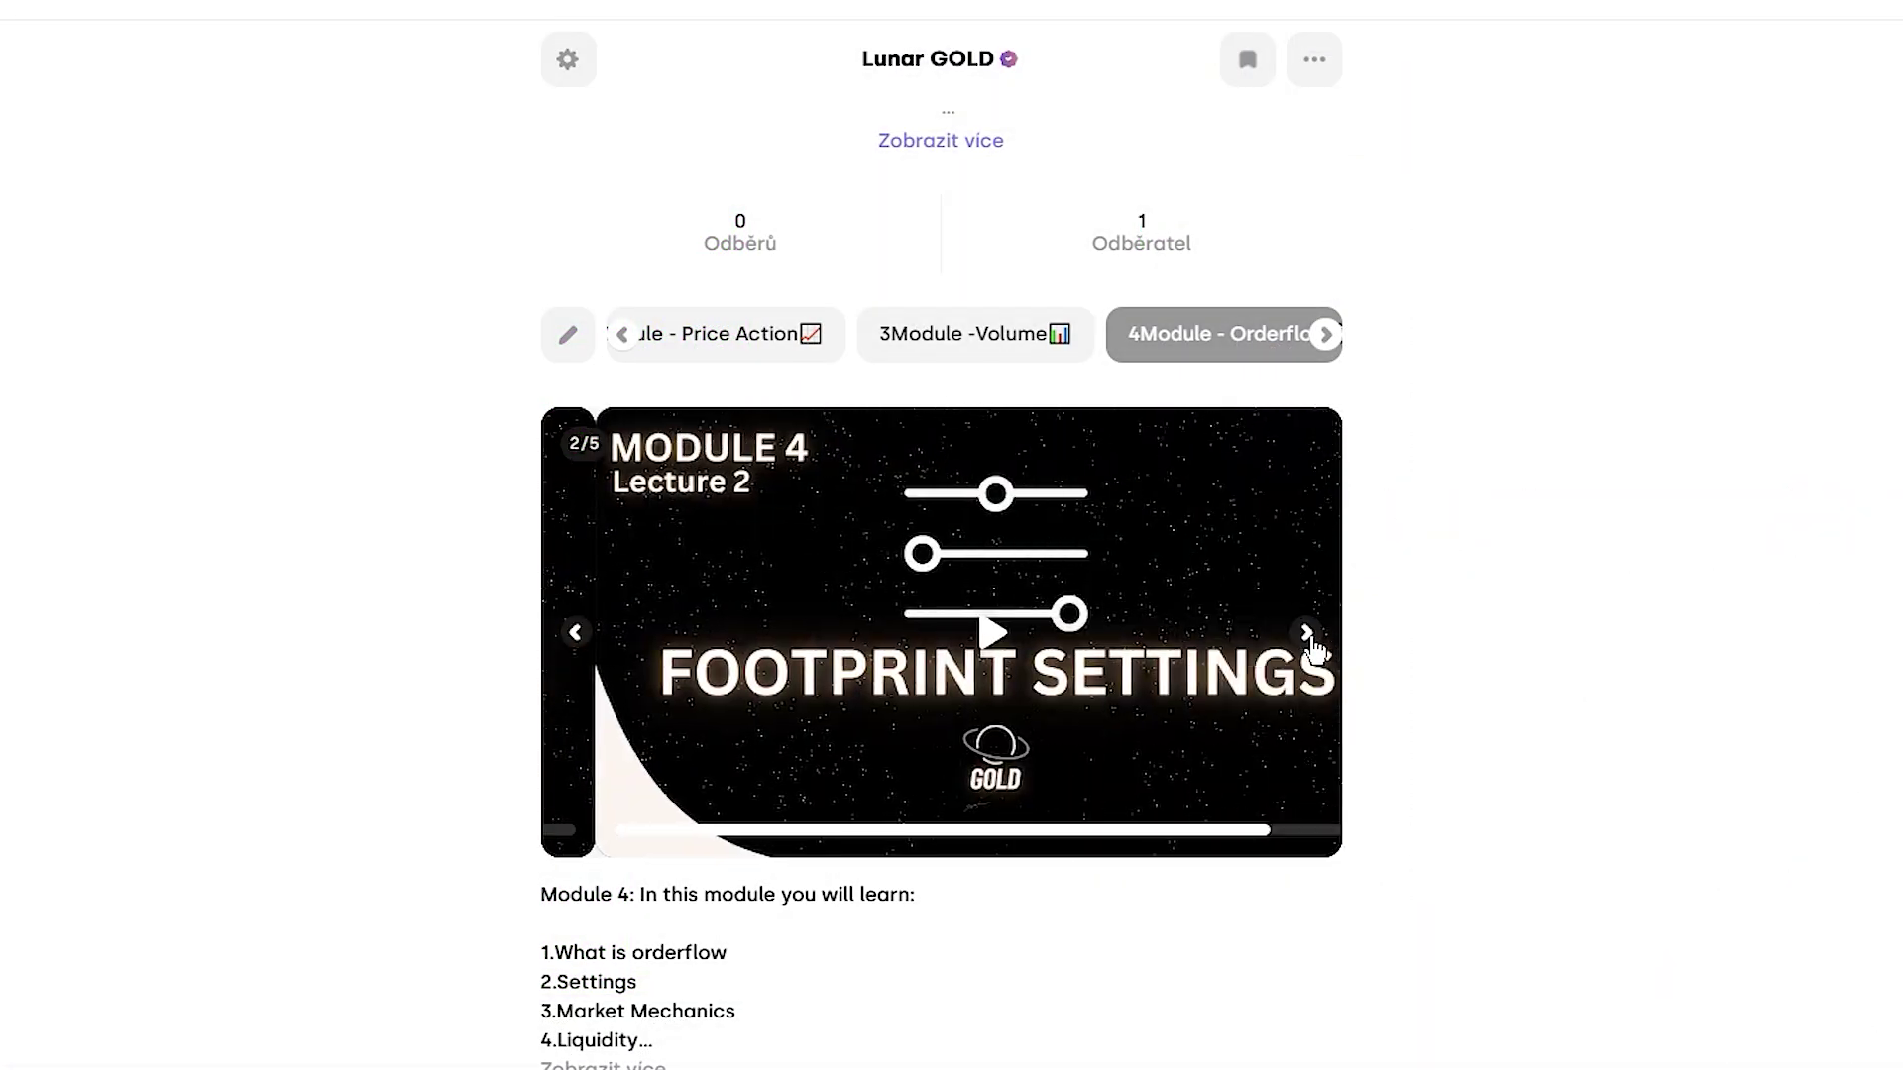
left_click(1308, 637)
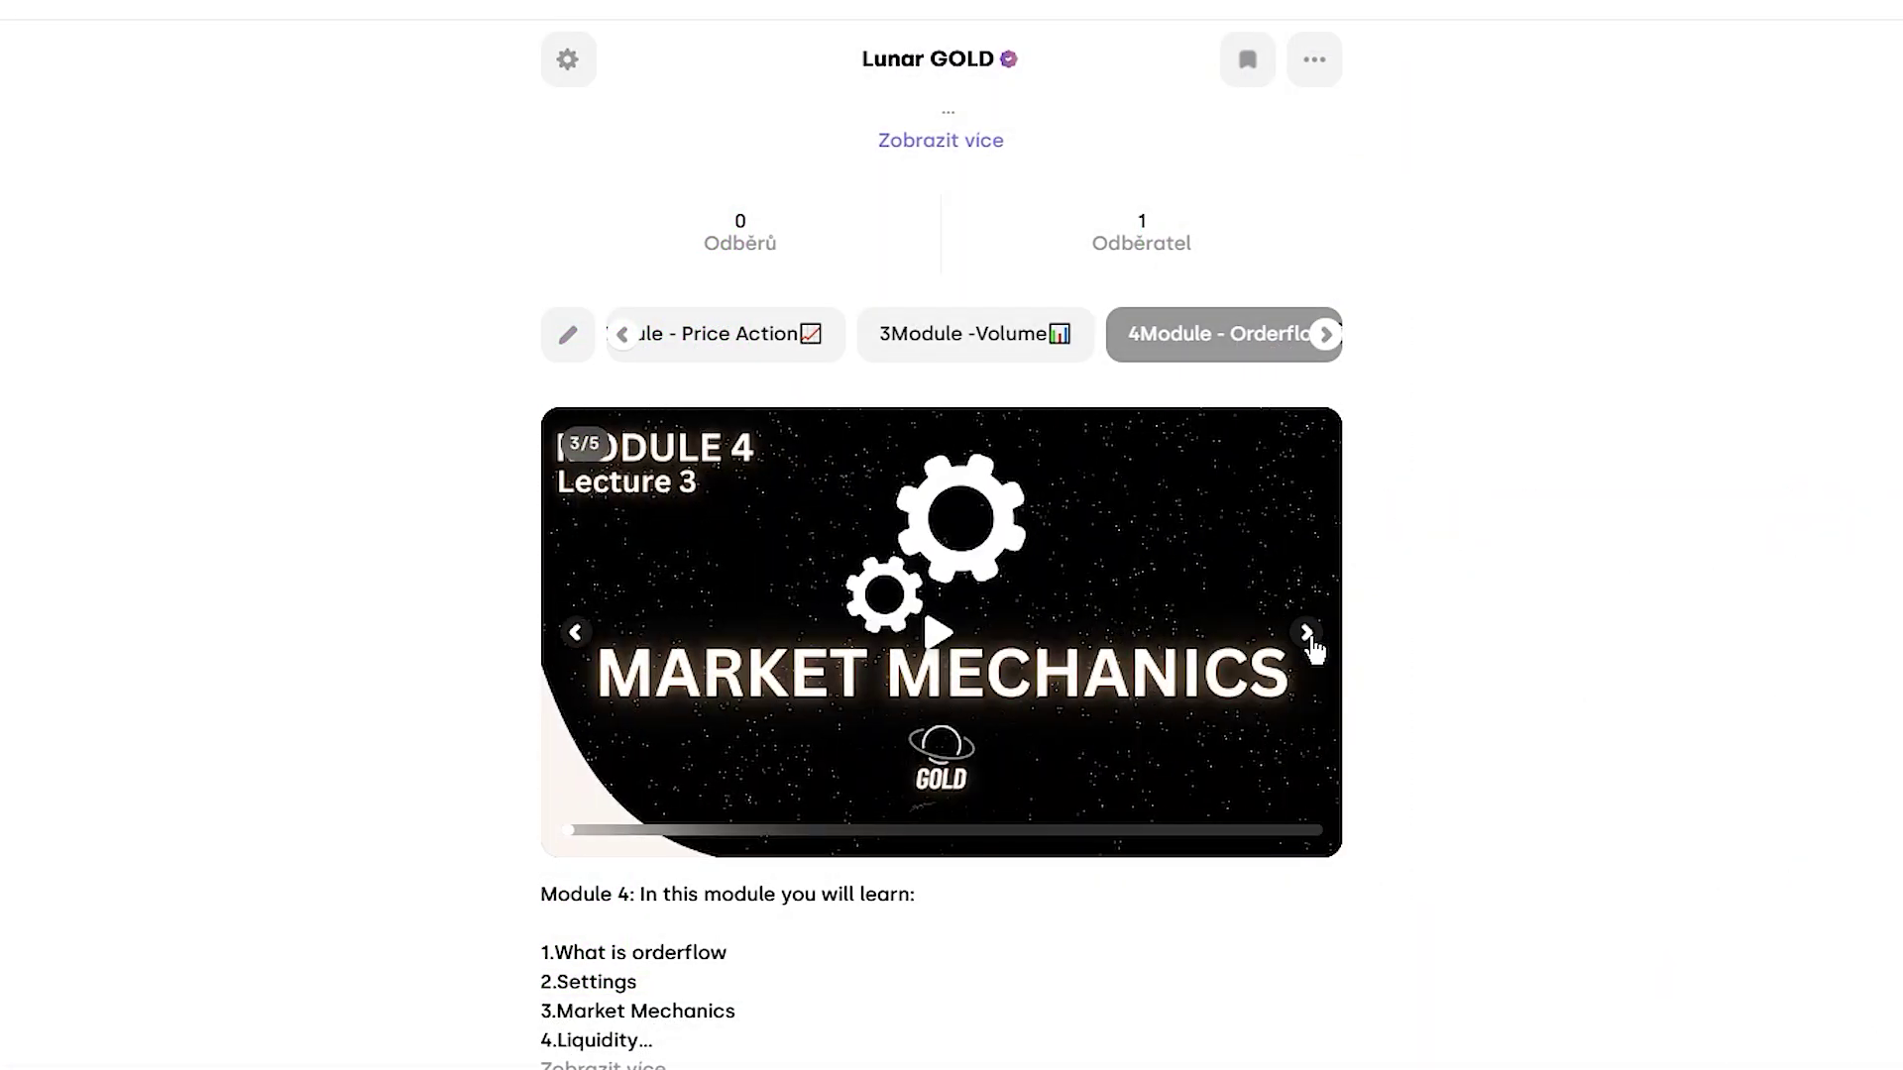
left_click(1308, 638)
left_click(1308, 637)
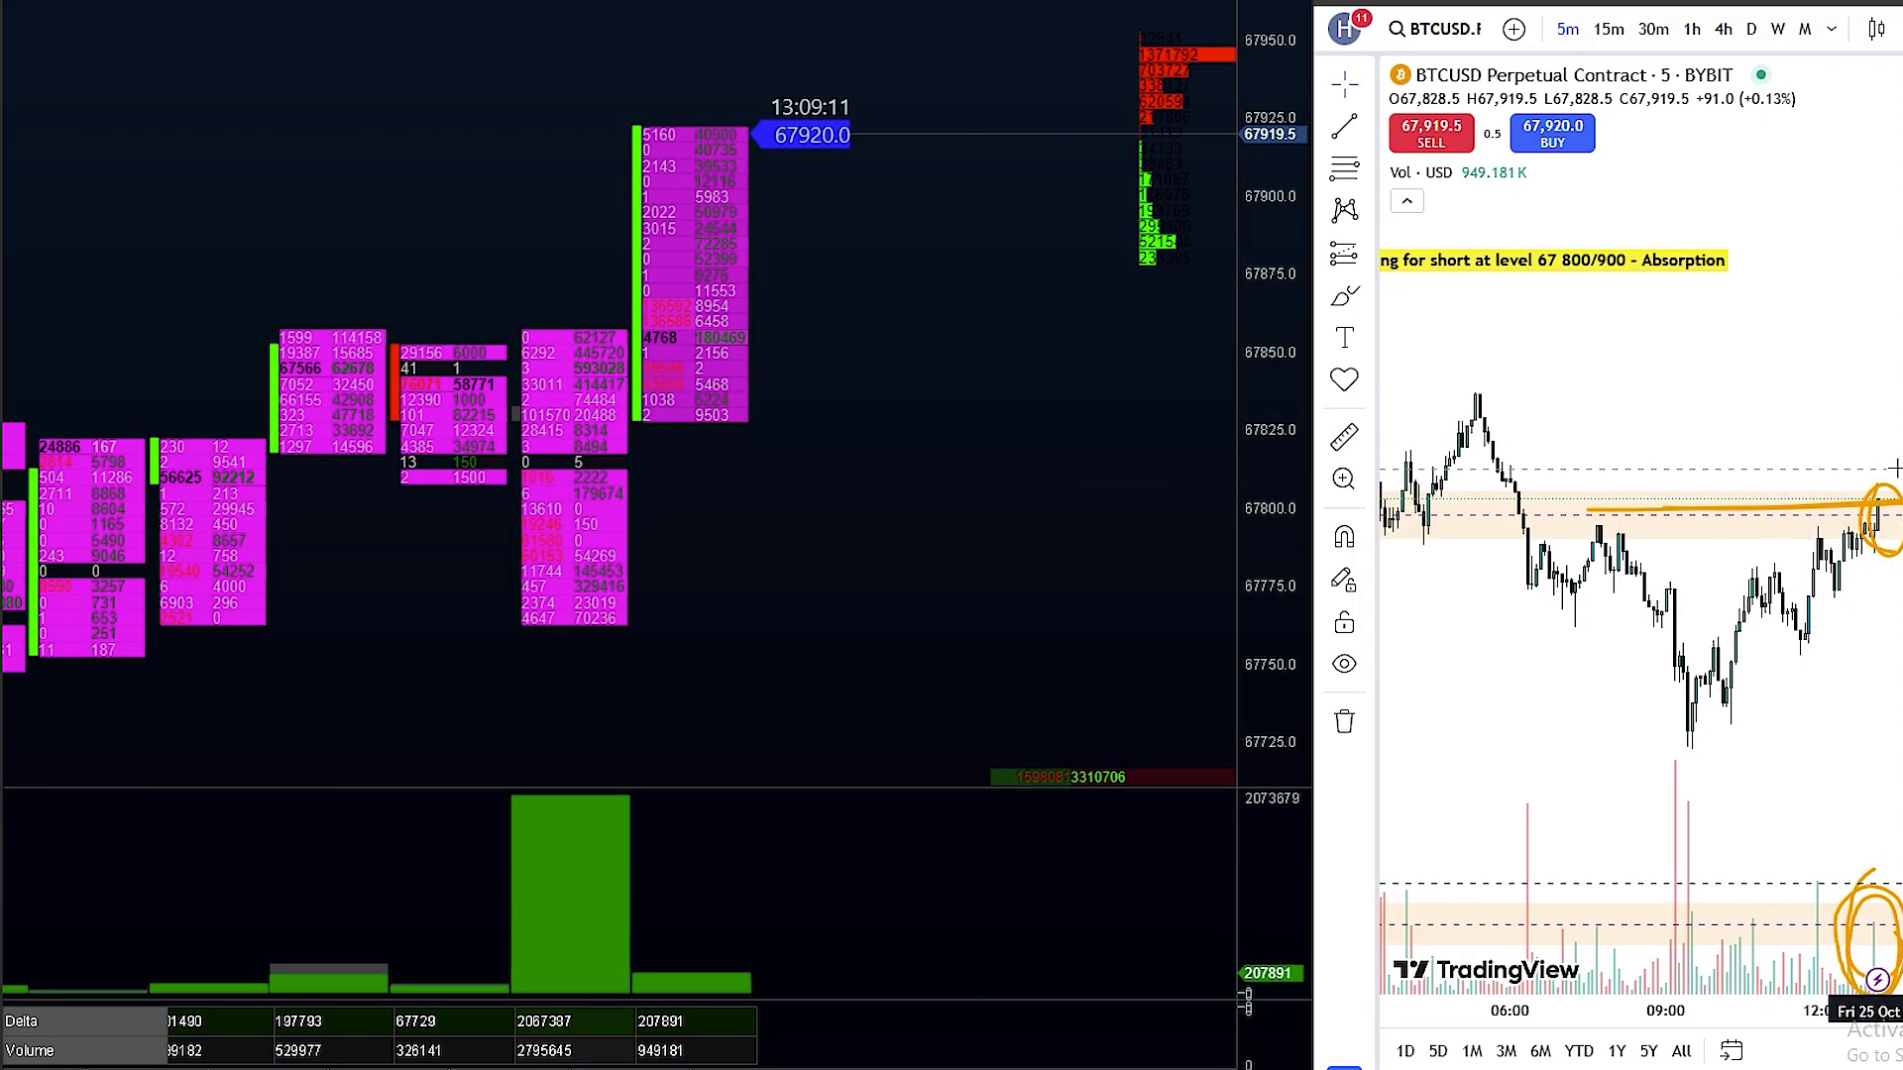
Delete both orange lines and the orange circle from the TradingView chart
key("Delete")
left_click(1808, 510)
key("Delete")
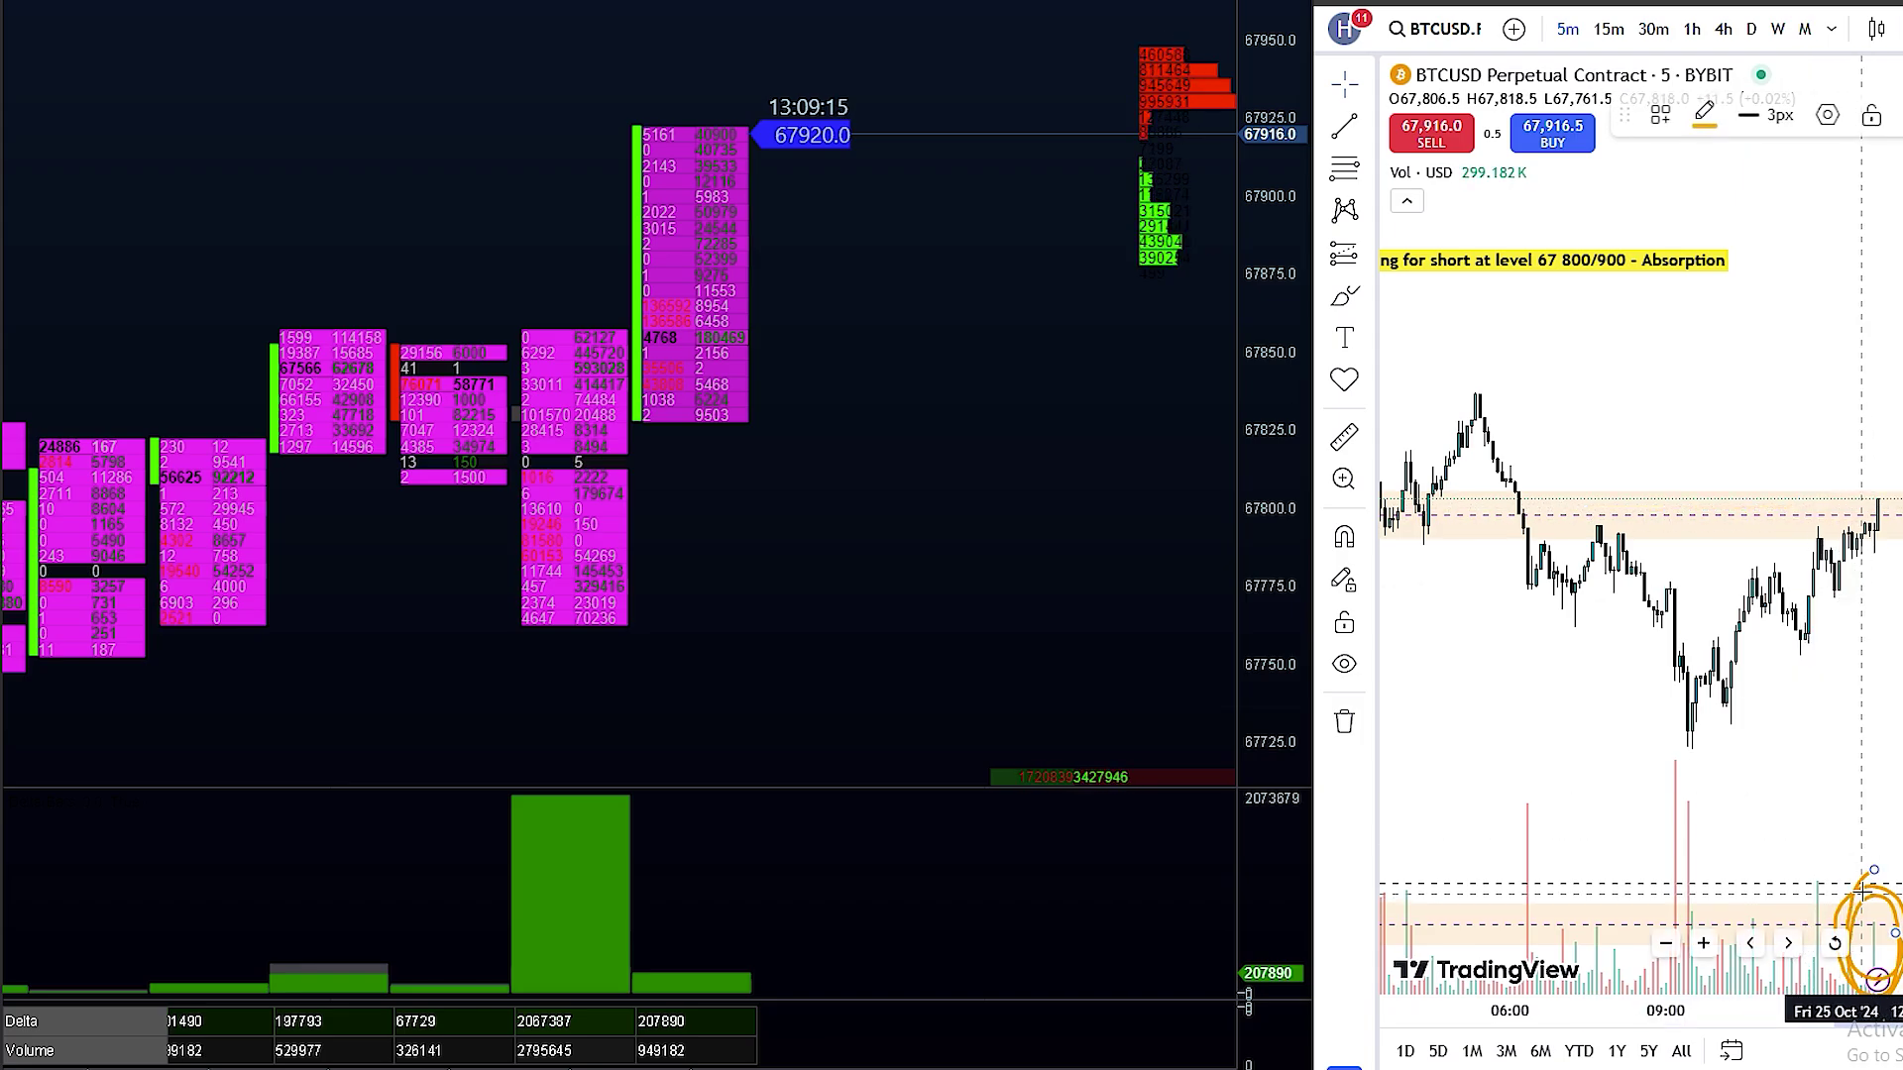
key("Delete")
Zoom and pan the TradingView and footprint charts to reframe them
scroll(1833, 635, "up", 2)
left_click_drag(1872, 420, 1880, 365)
scroll(1860, 442, "down", 1)
scroll(1860, 442, "up", 2)
scroll(1899, 353, "down", 1)
left_click_drag(937, 485, 994, 517)
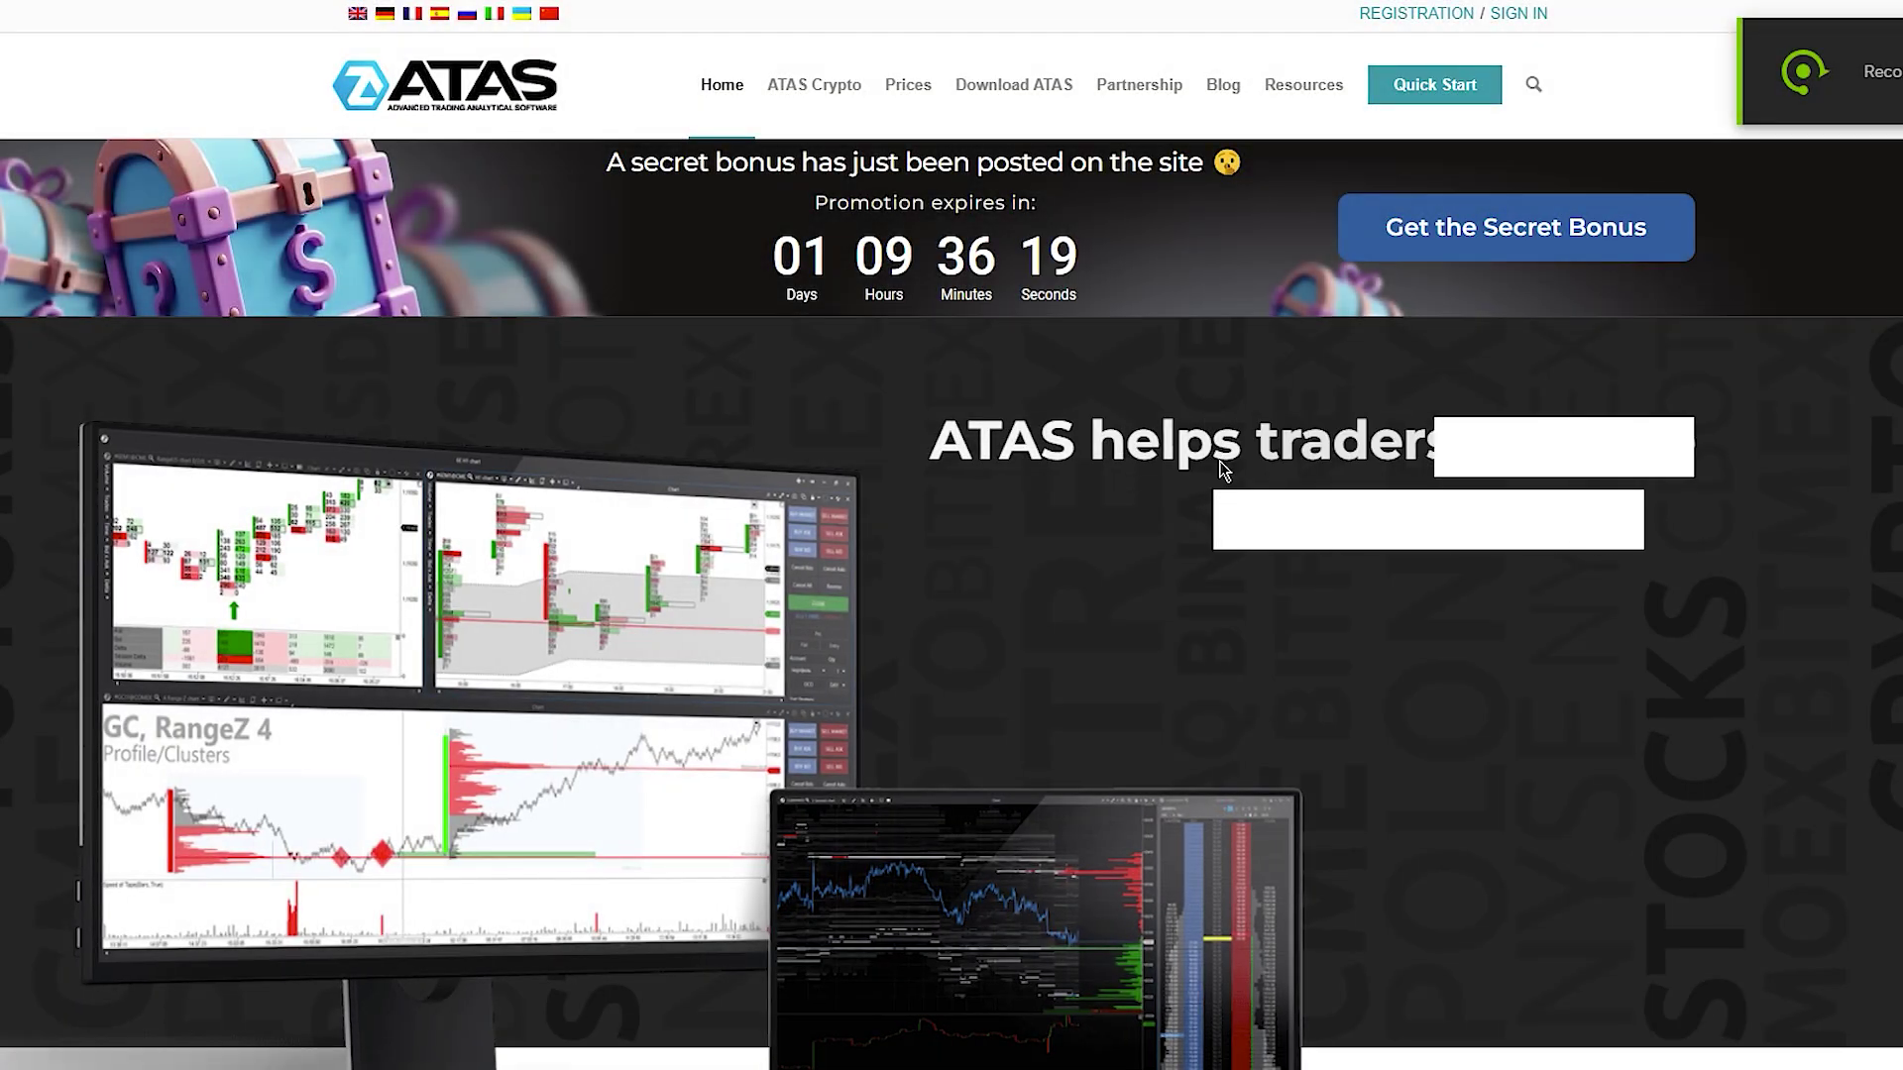
Autoscroll down the ATAS home page and stop at the Why ATAS section
middle_click(1817, 446)
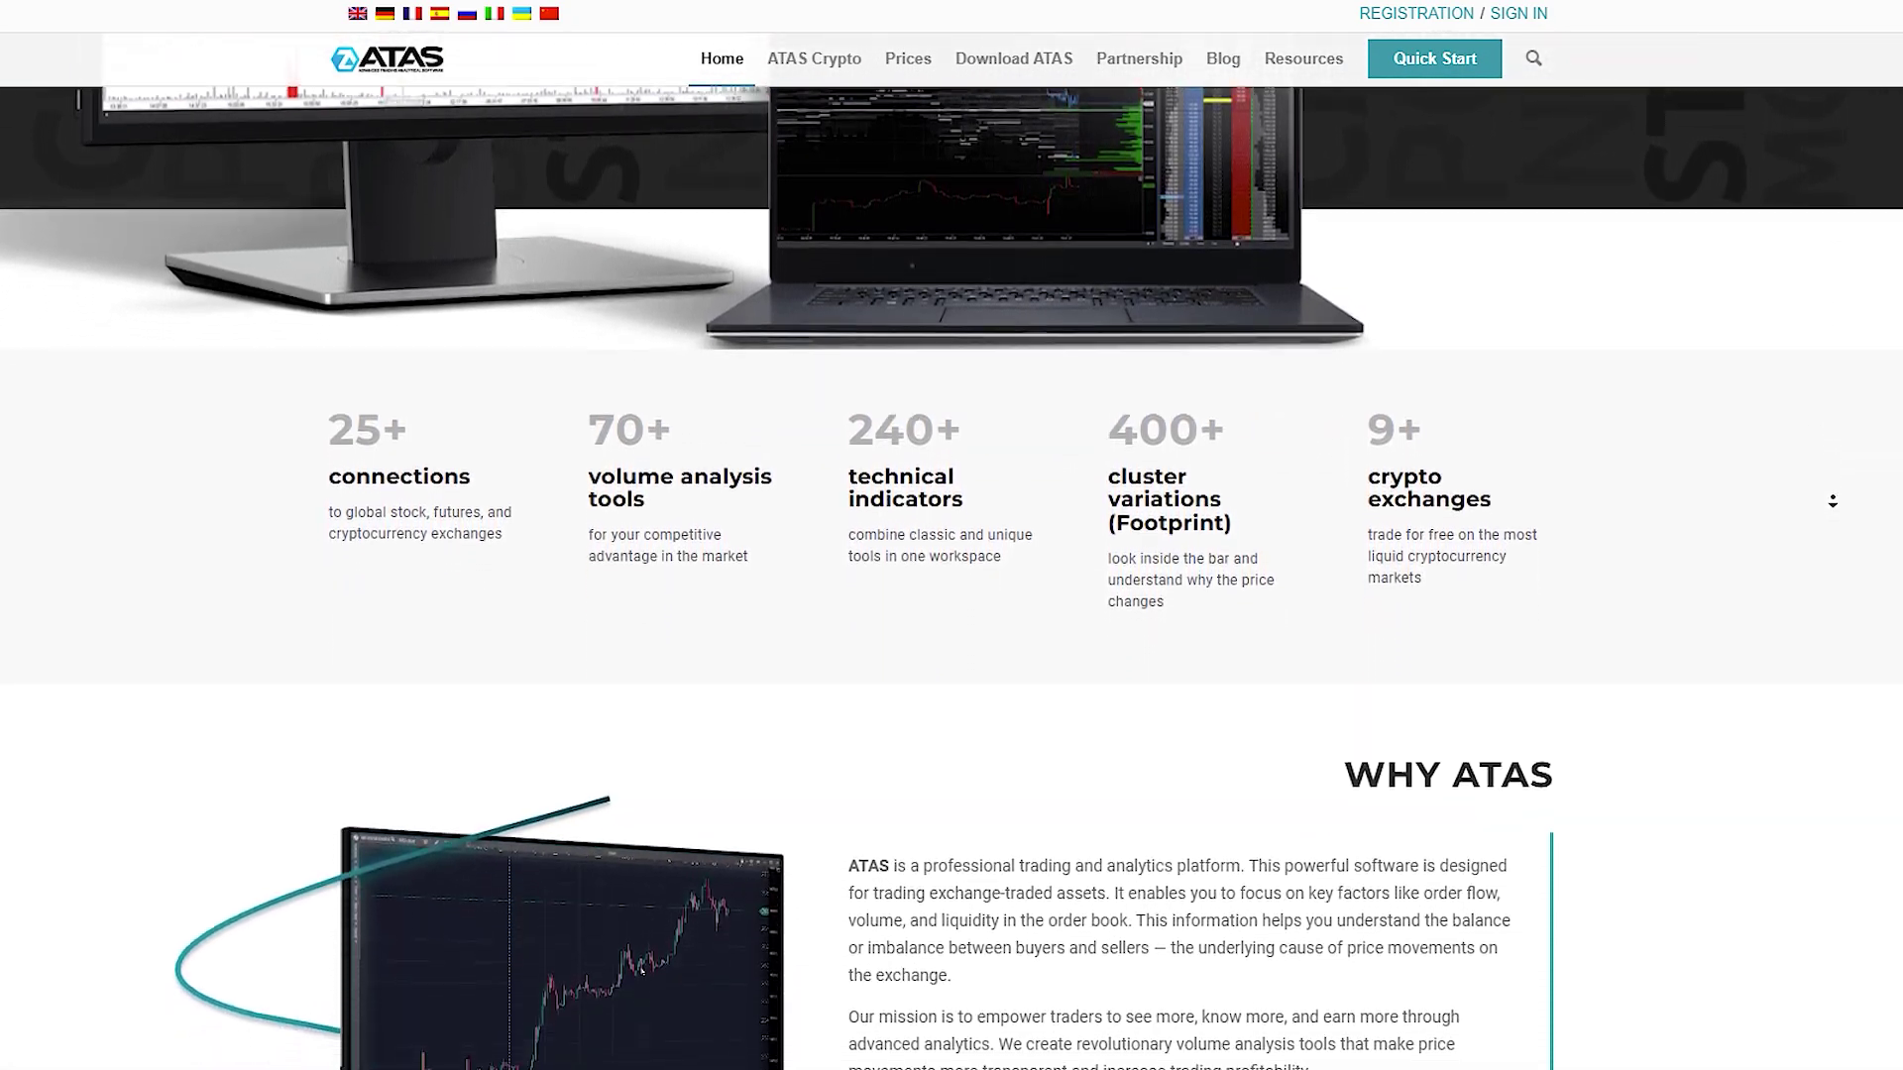
middle_click(1834, 500)
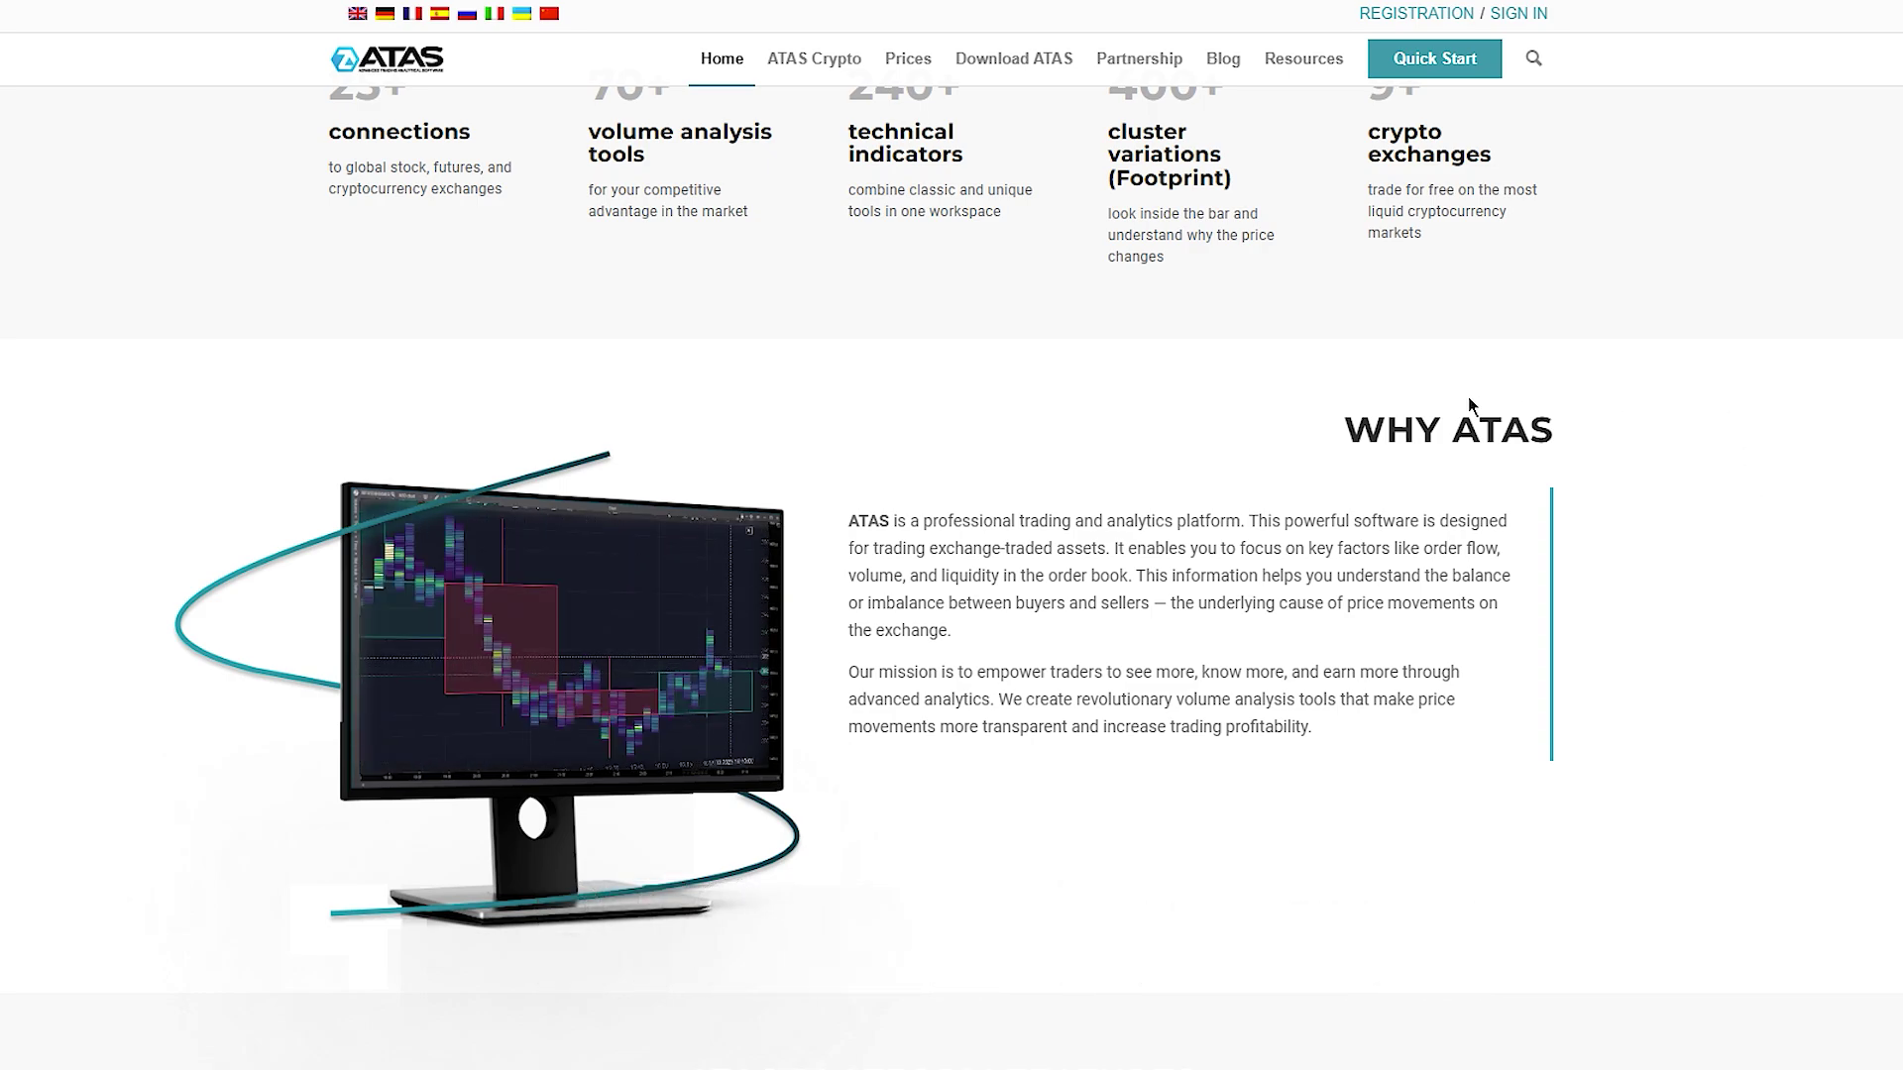
Open the Prices page and scroll down to the START and GLOBAL plan feature lists
left_click(920, 62)
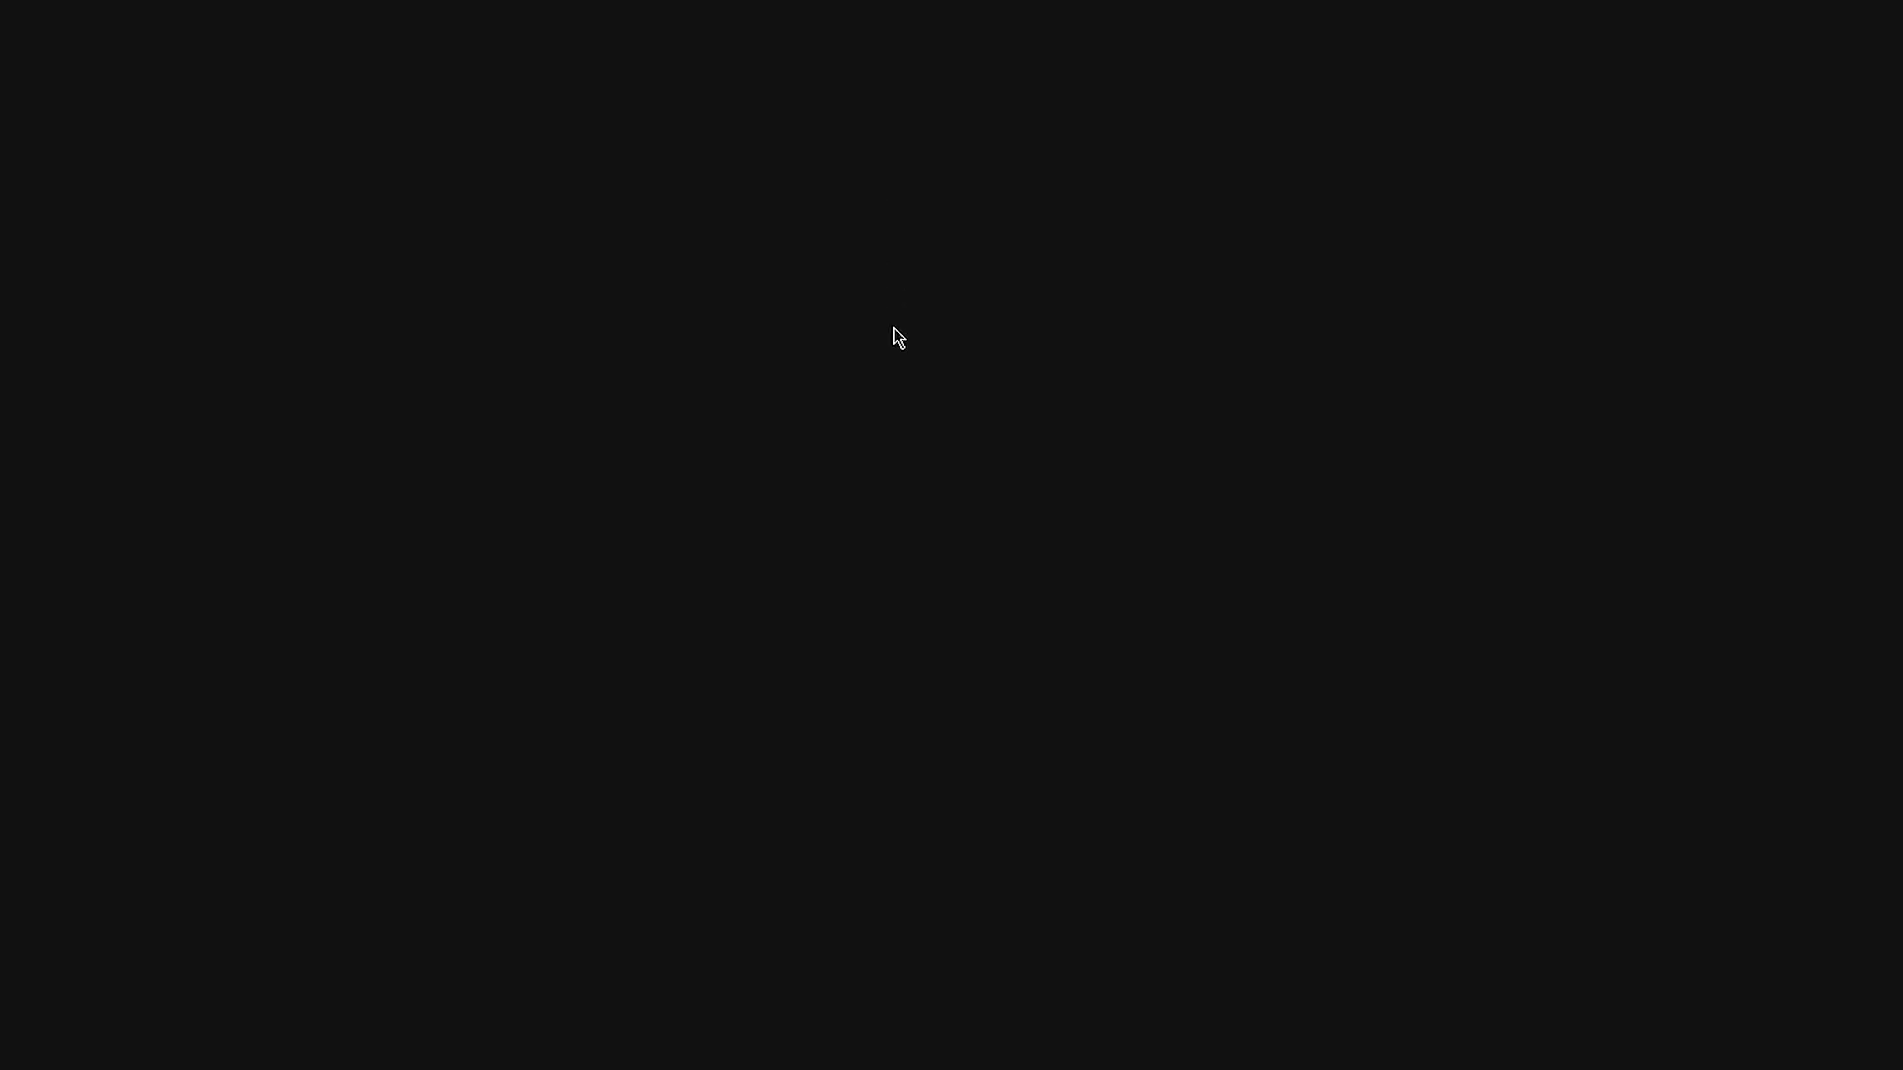
scroll(634, 460, "down", 3)
scroll(611, 475, "down", 1)
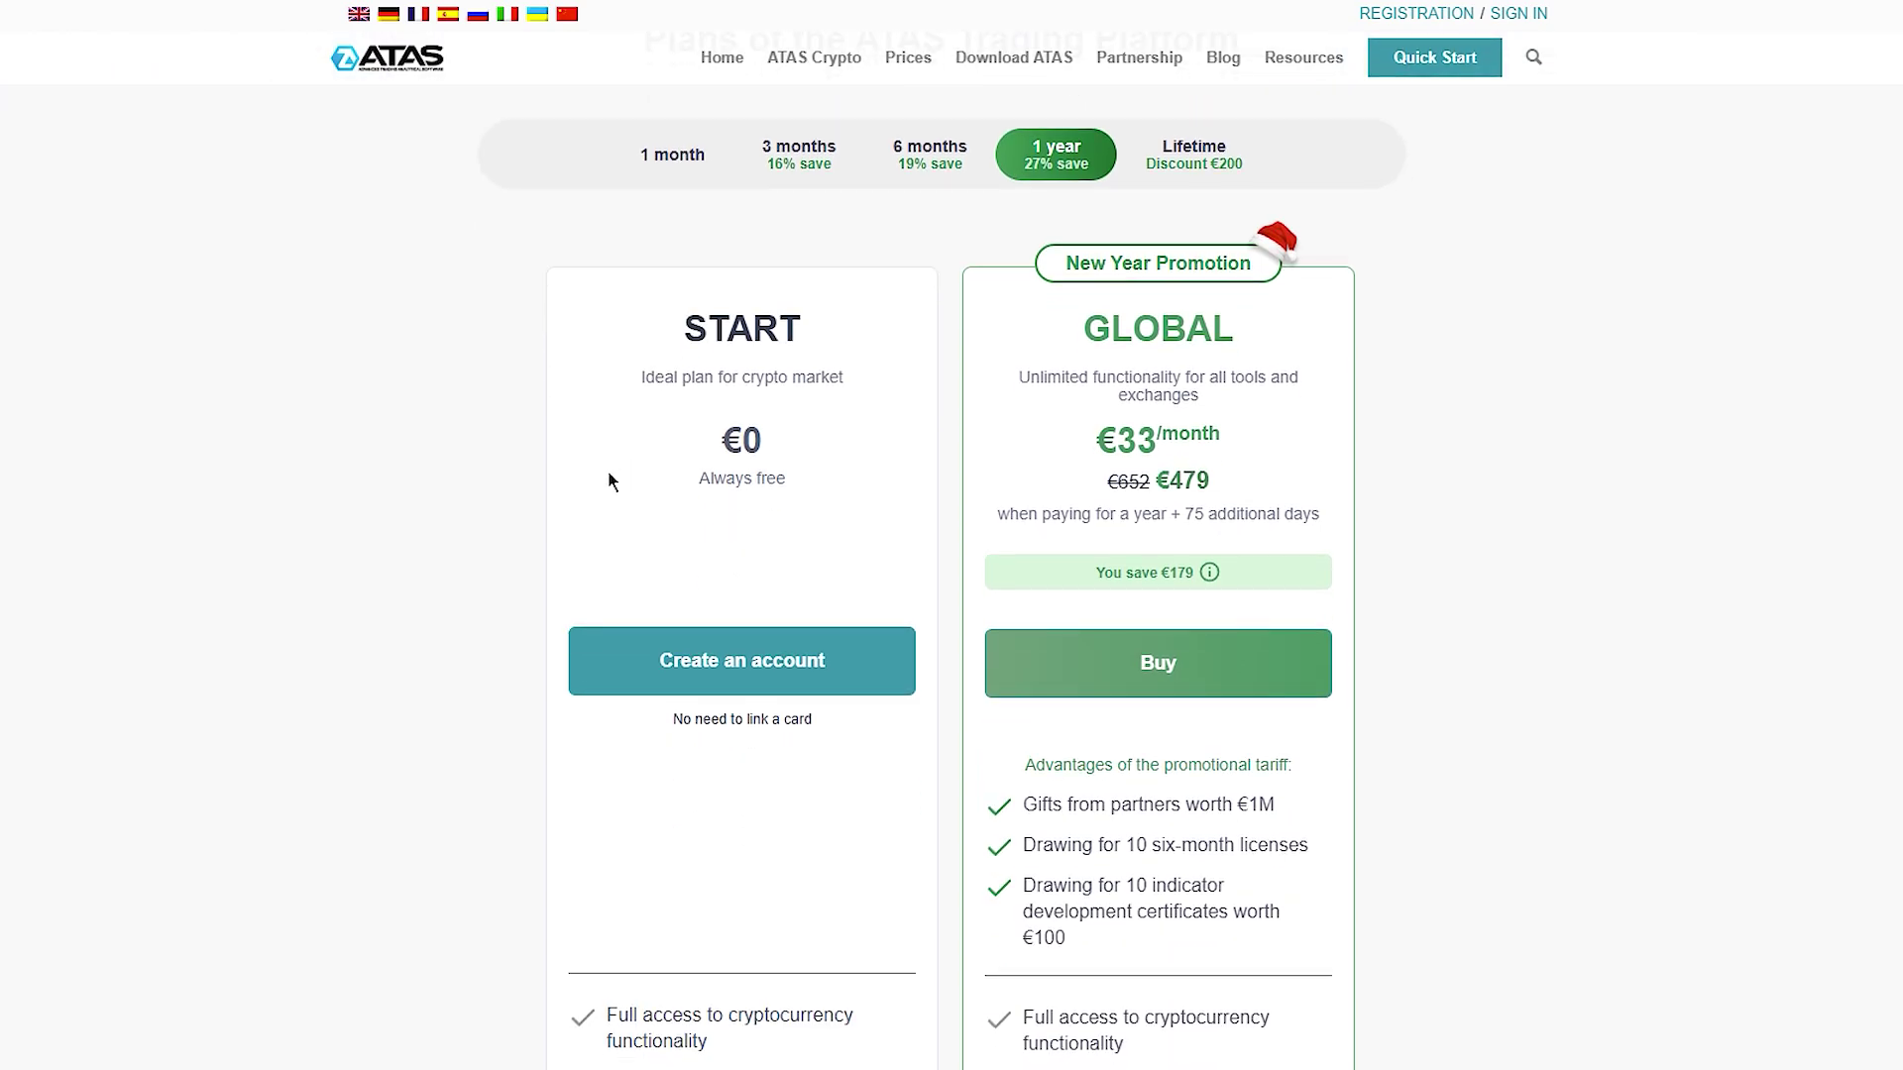
scroll(1069, 892, "down", 2)
scroll(1068, 862, "down", 1)
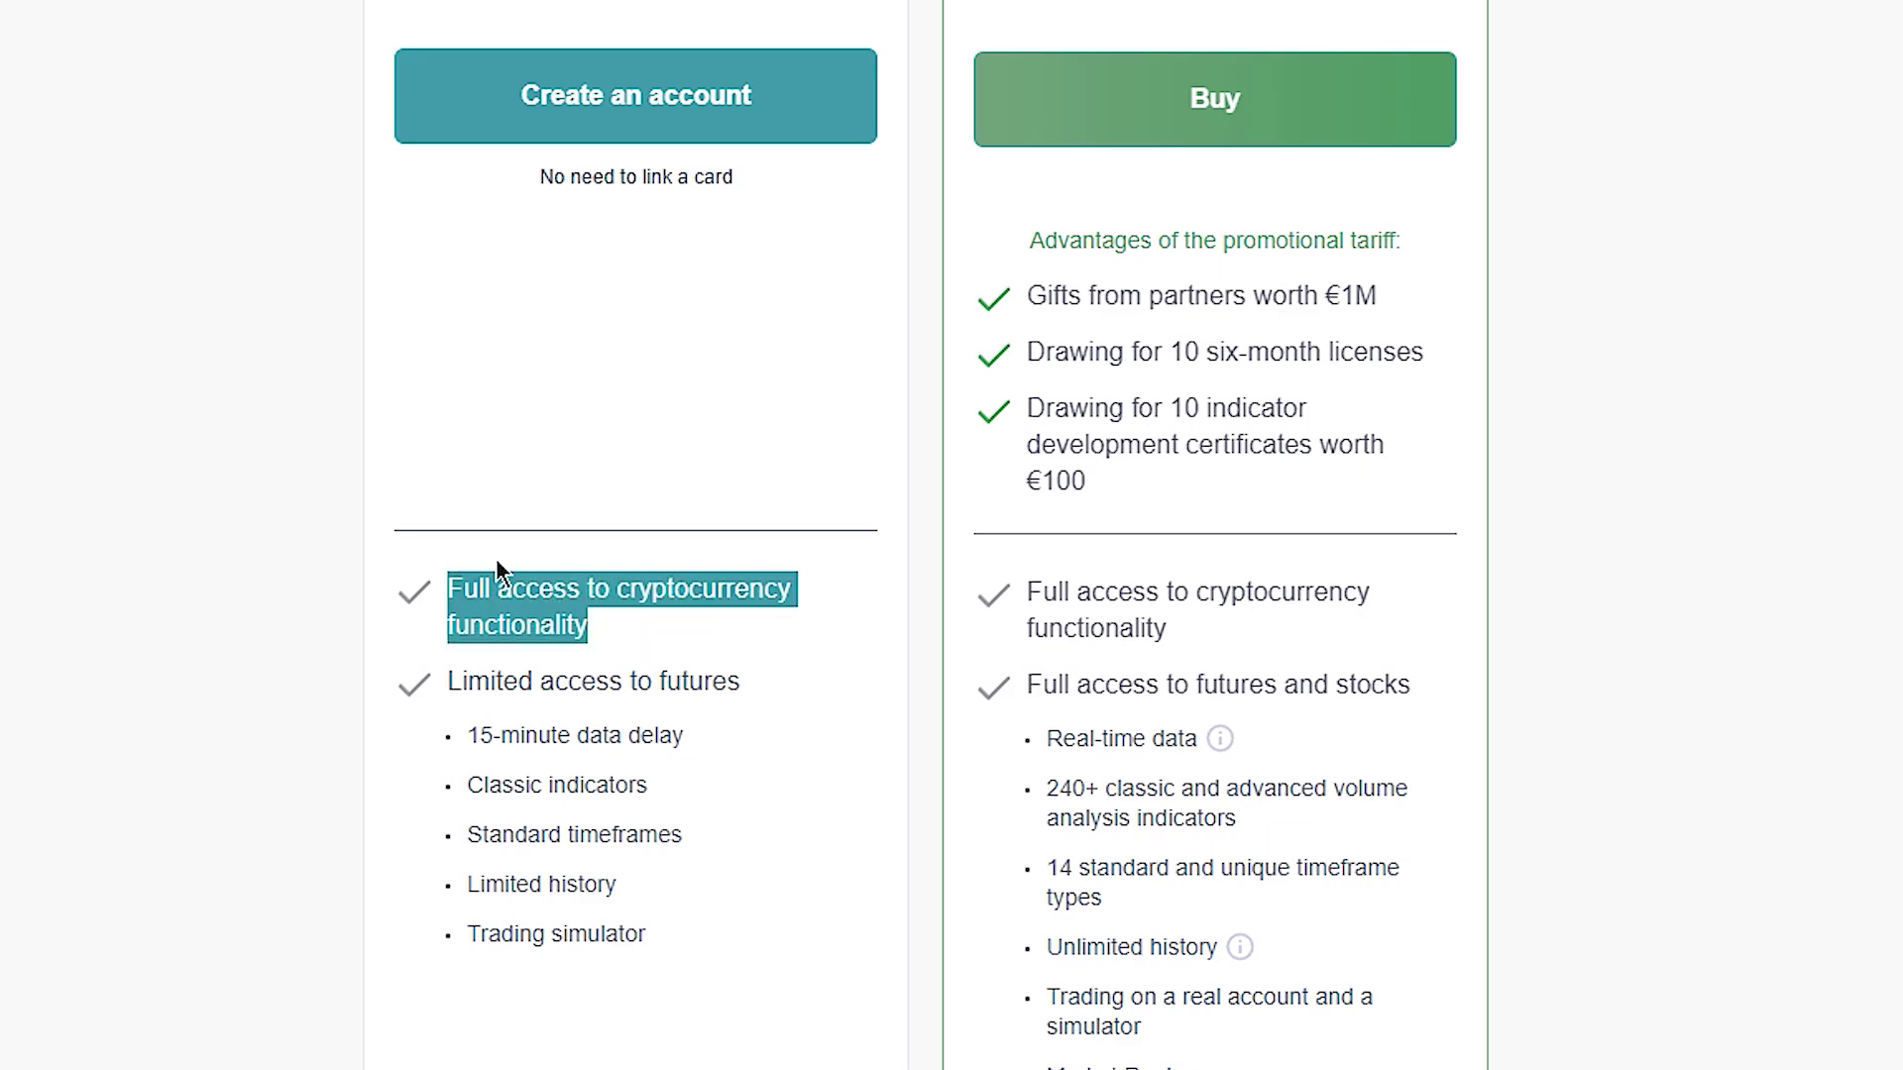
scroll(506, 570, "up", 5)
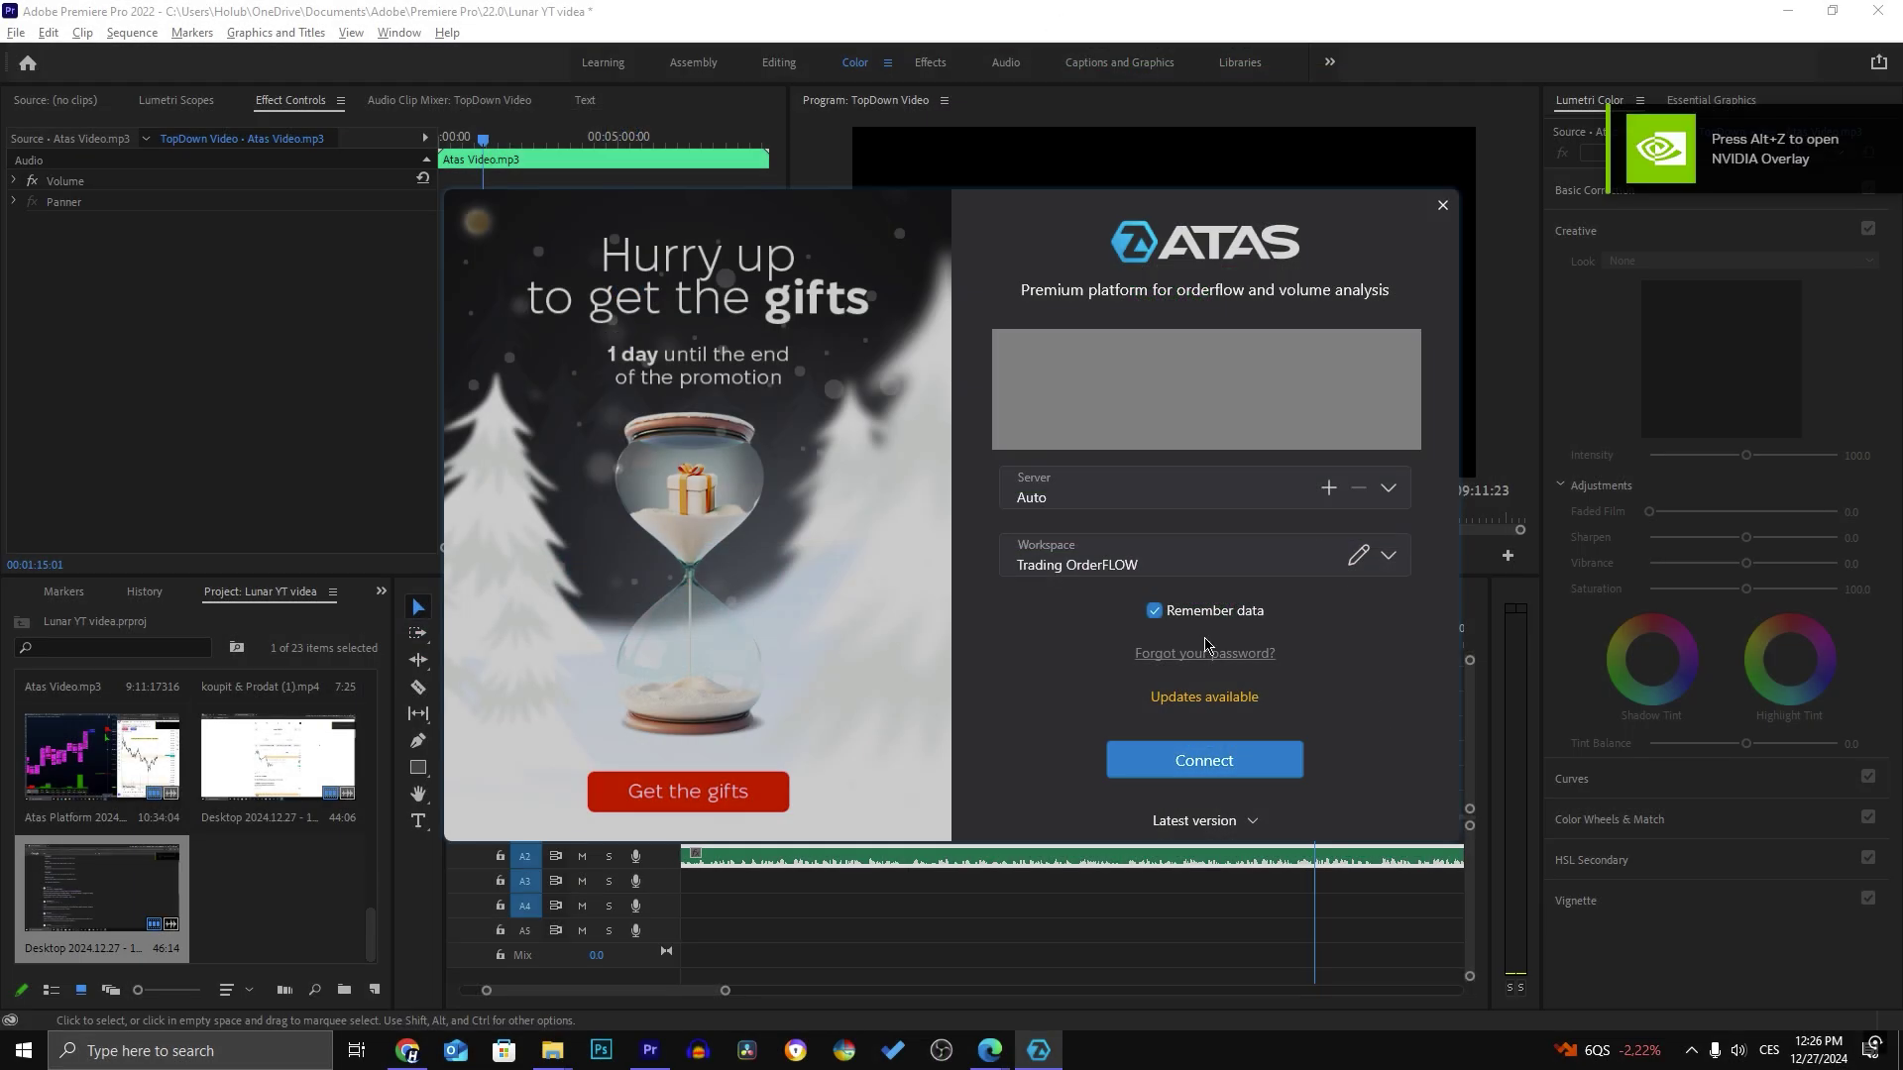
Connect to ATAS with the server left on Auto
left_click(1089, 493)
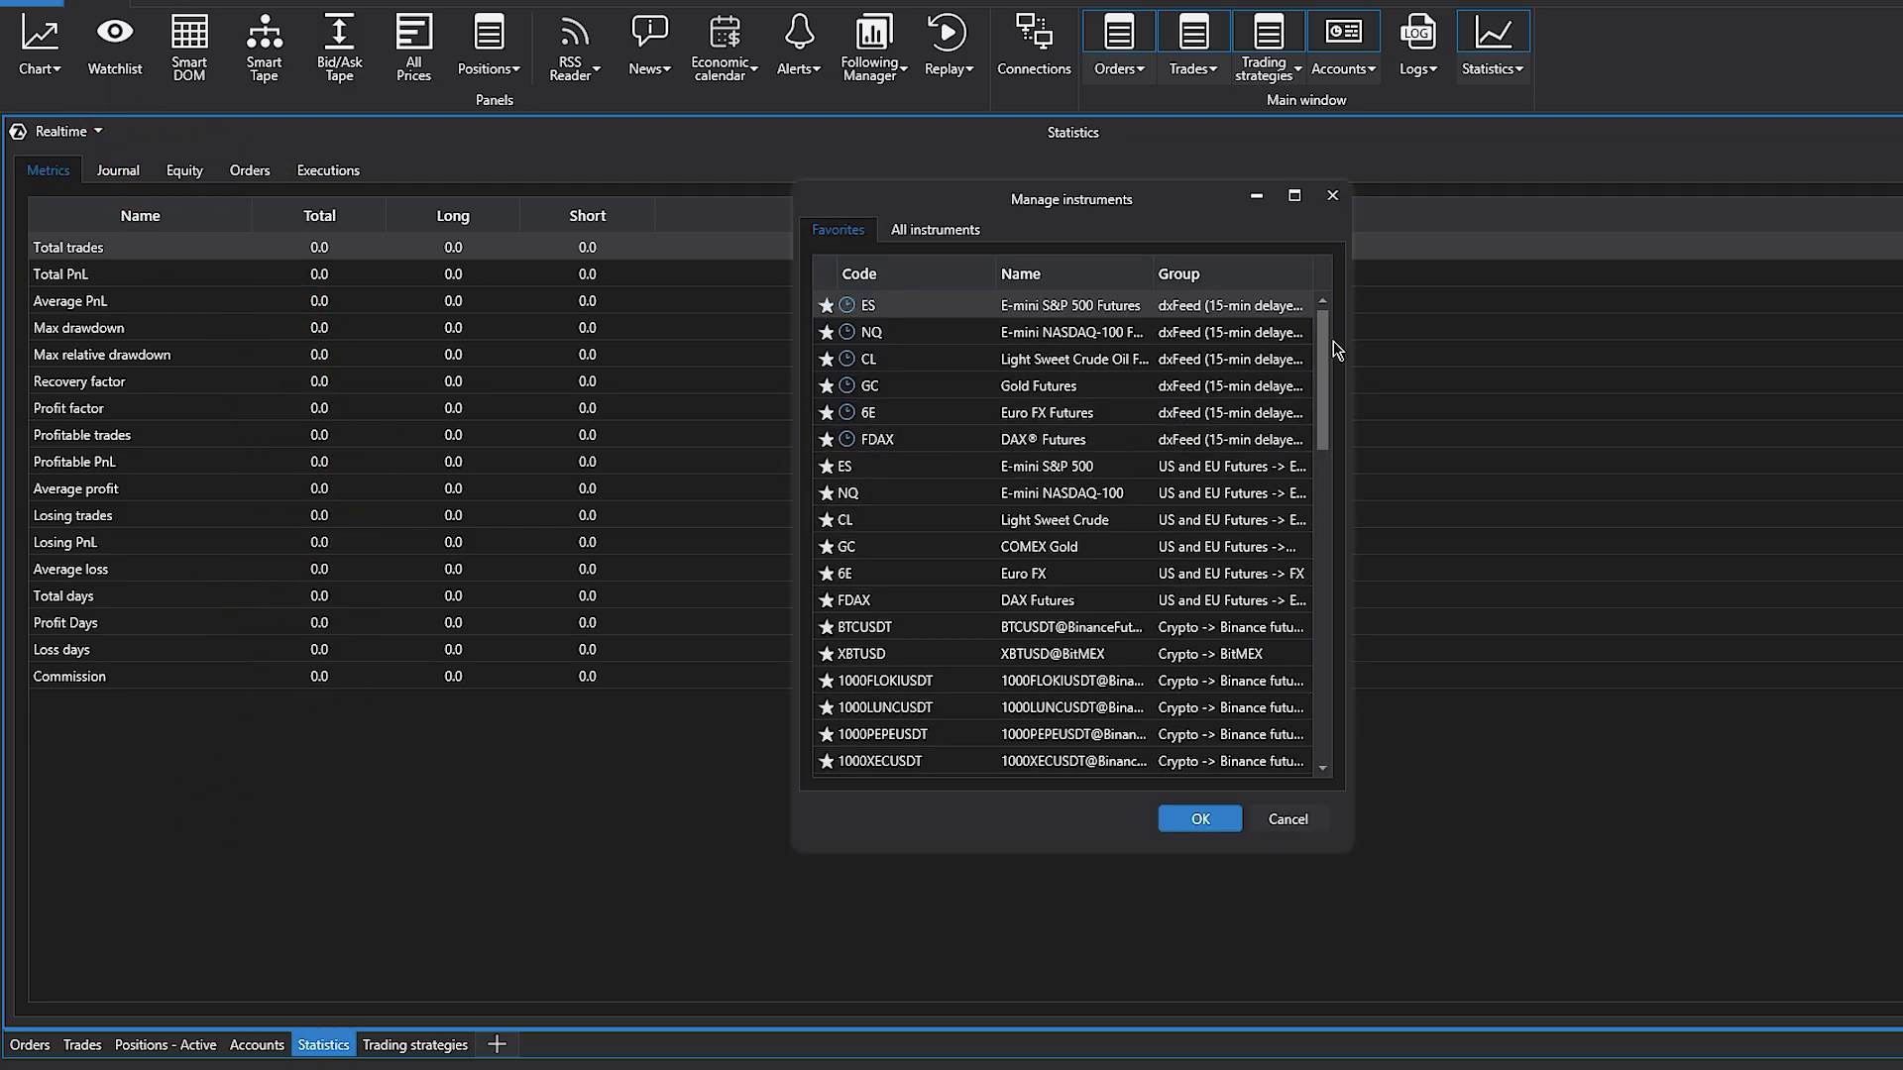
Search All instruments for BTCUSD, star BTCUSD@Bybit as a favourite and confirm with OK
scroll(1328, 347, "down", 3)
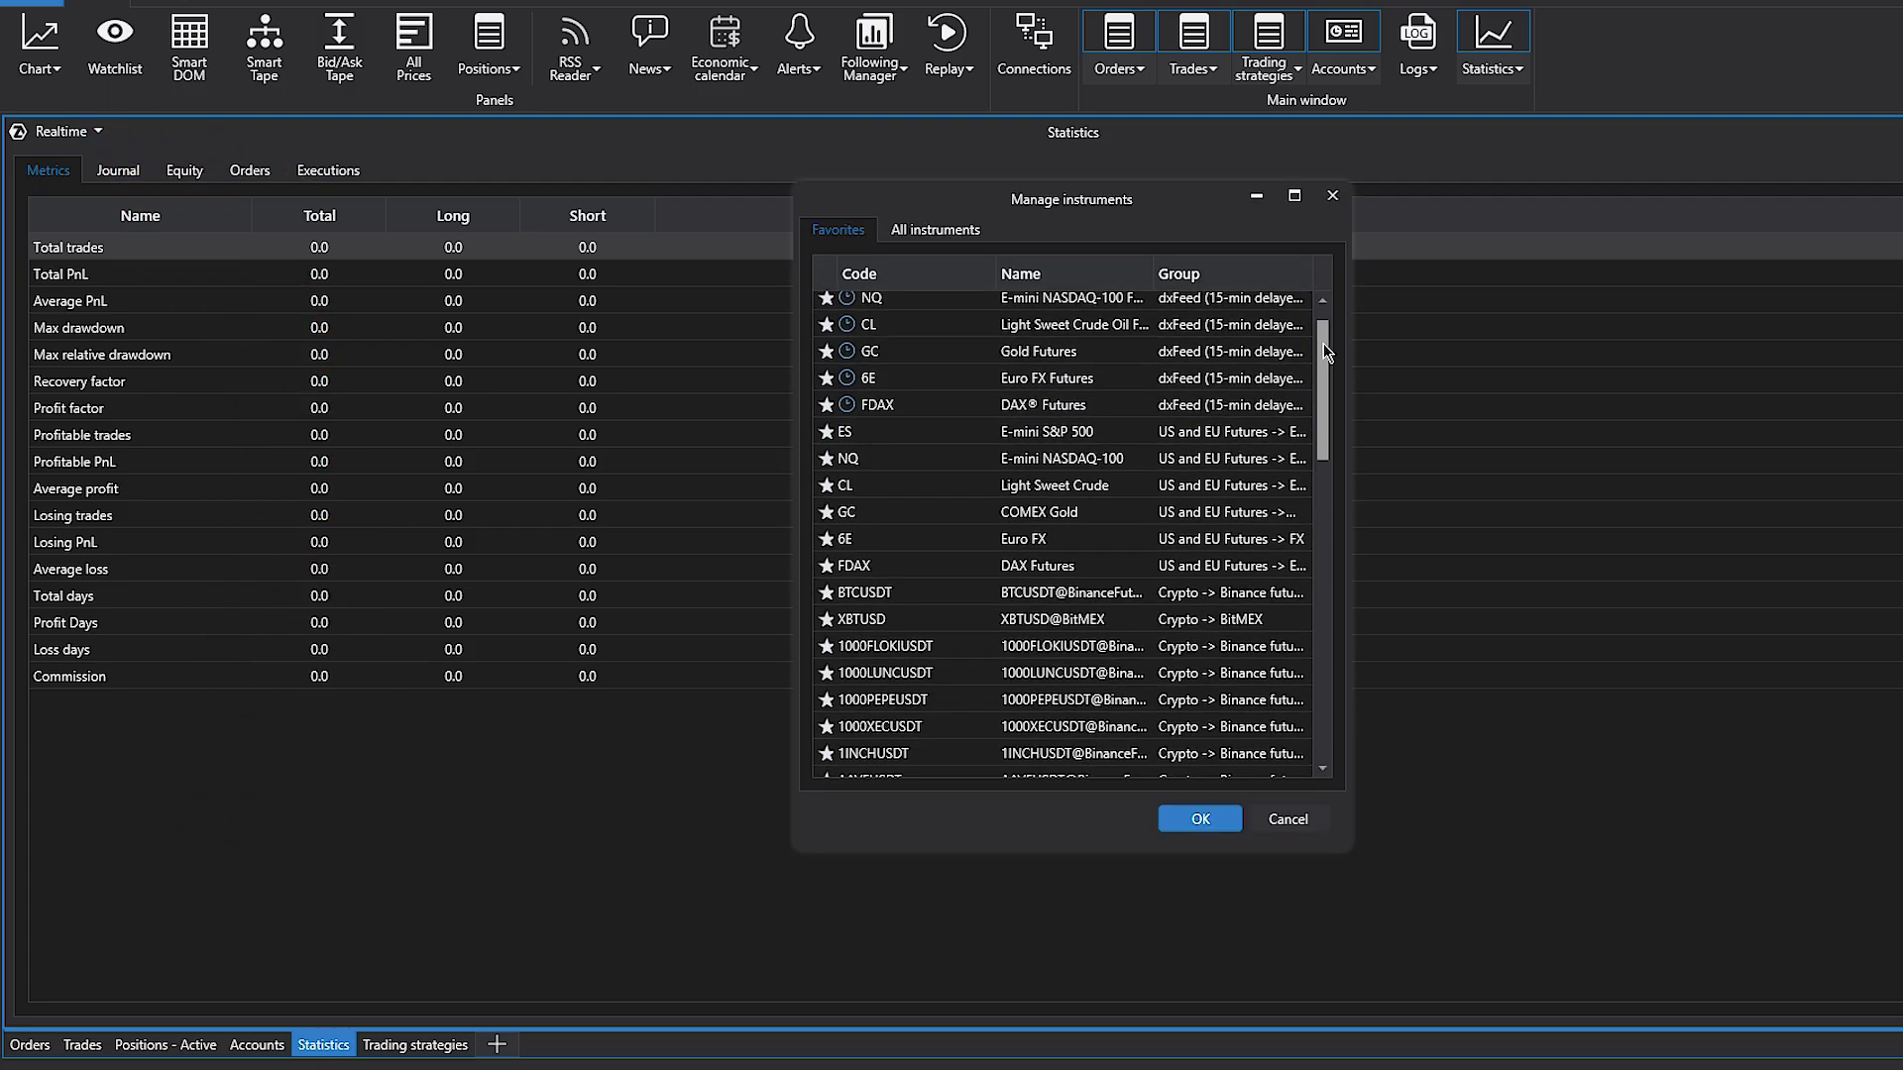
left_click_drag(1323, 343, 1318, 384)
left_click(907, 231)
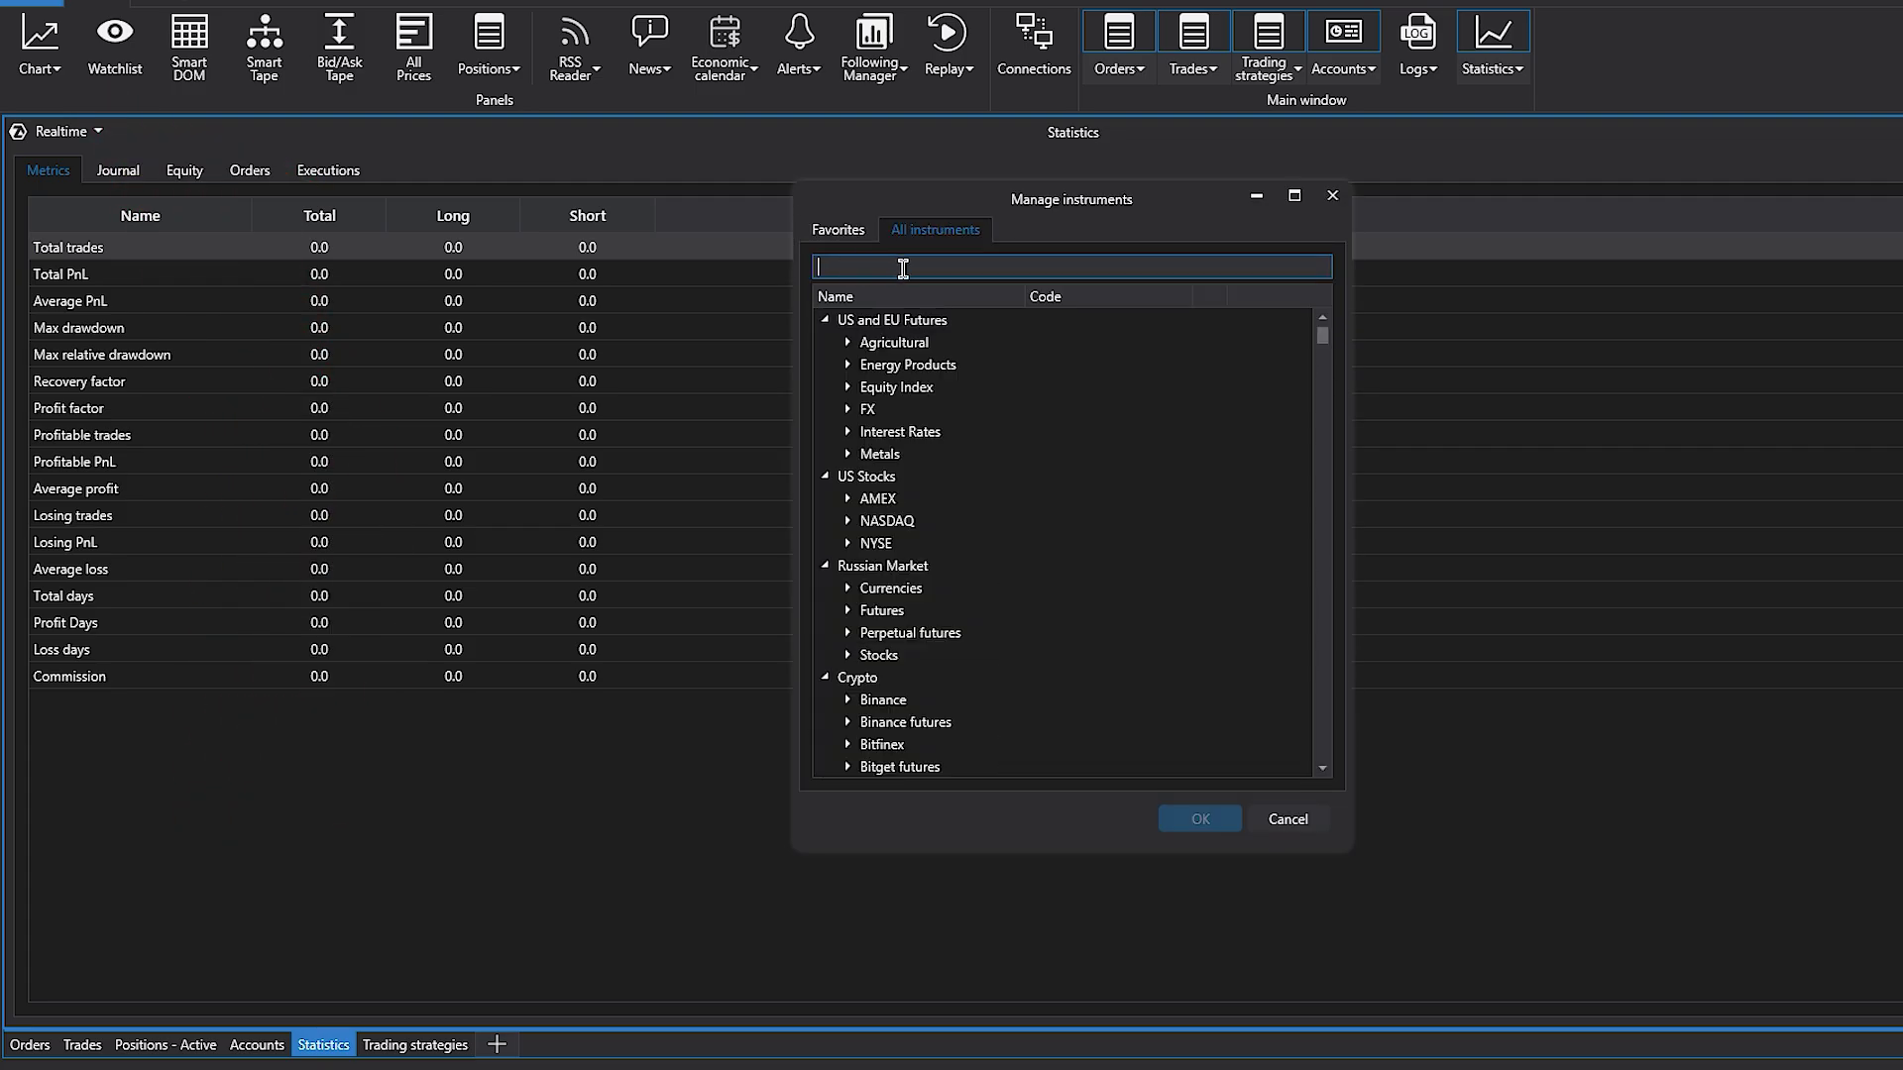
type("btv")
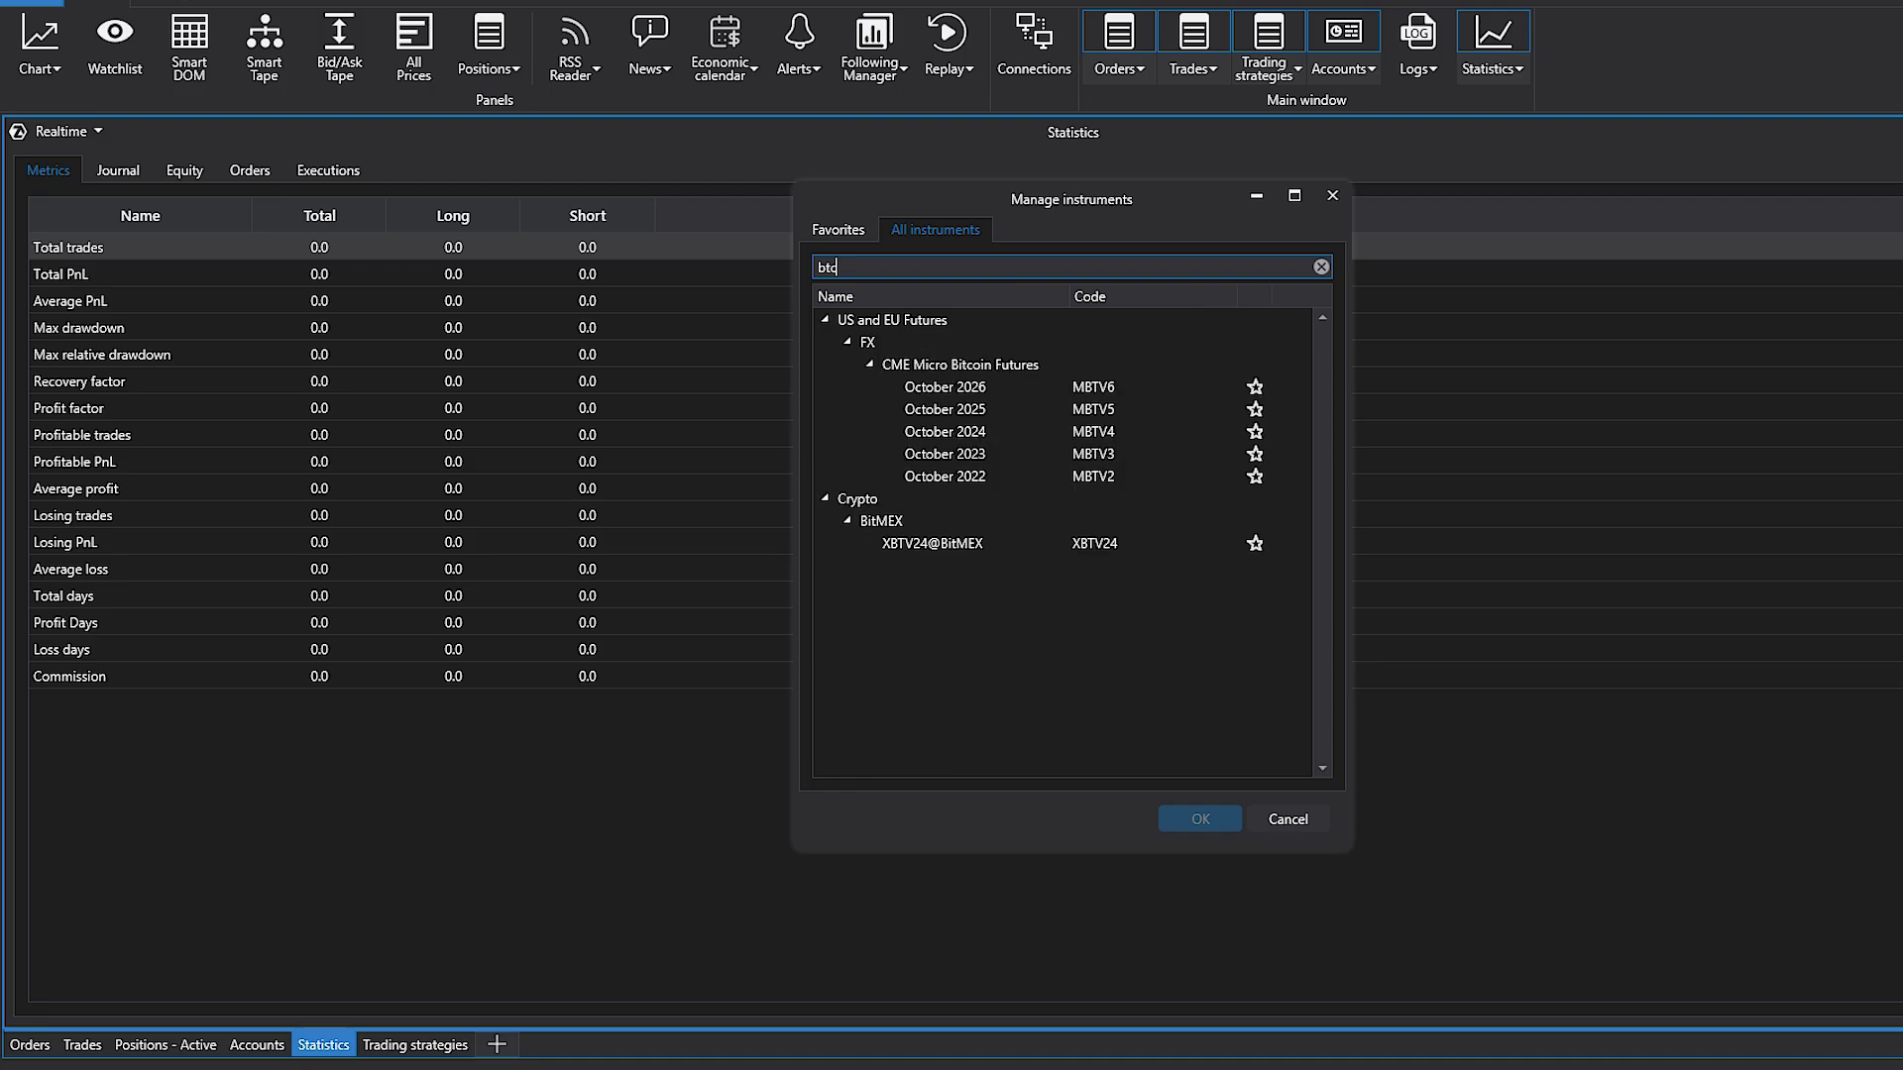
type("usd")
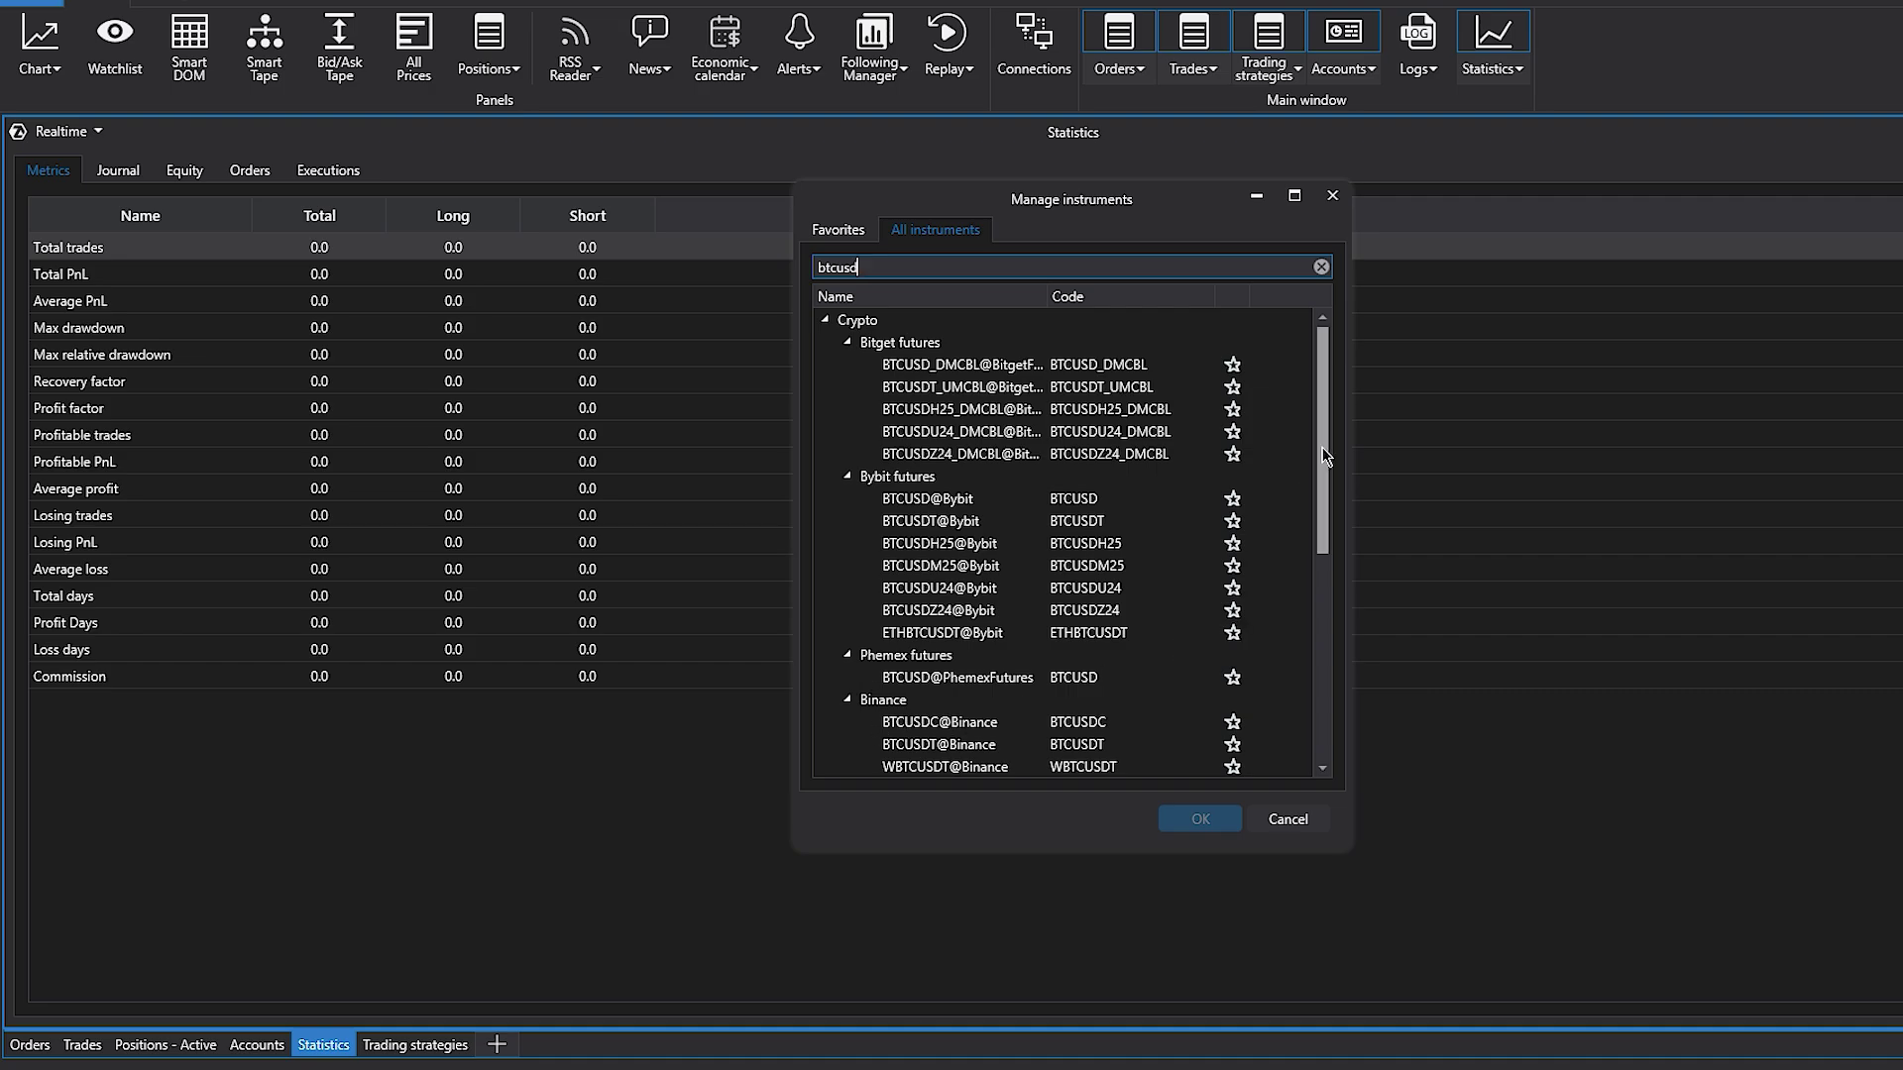
left_click_drag(1325, 457, 1316, 575)
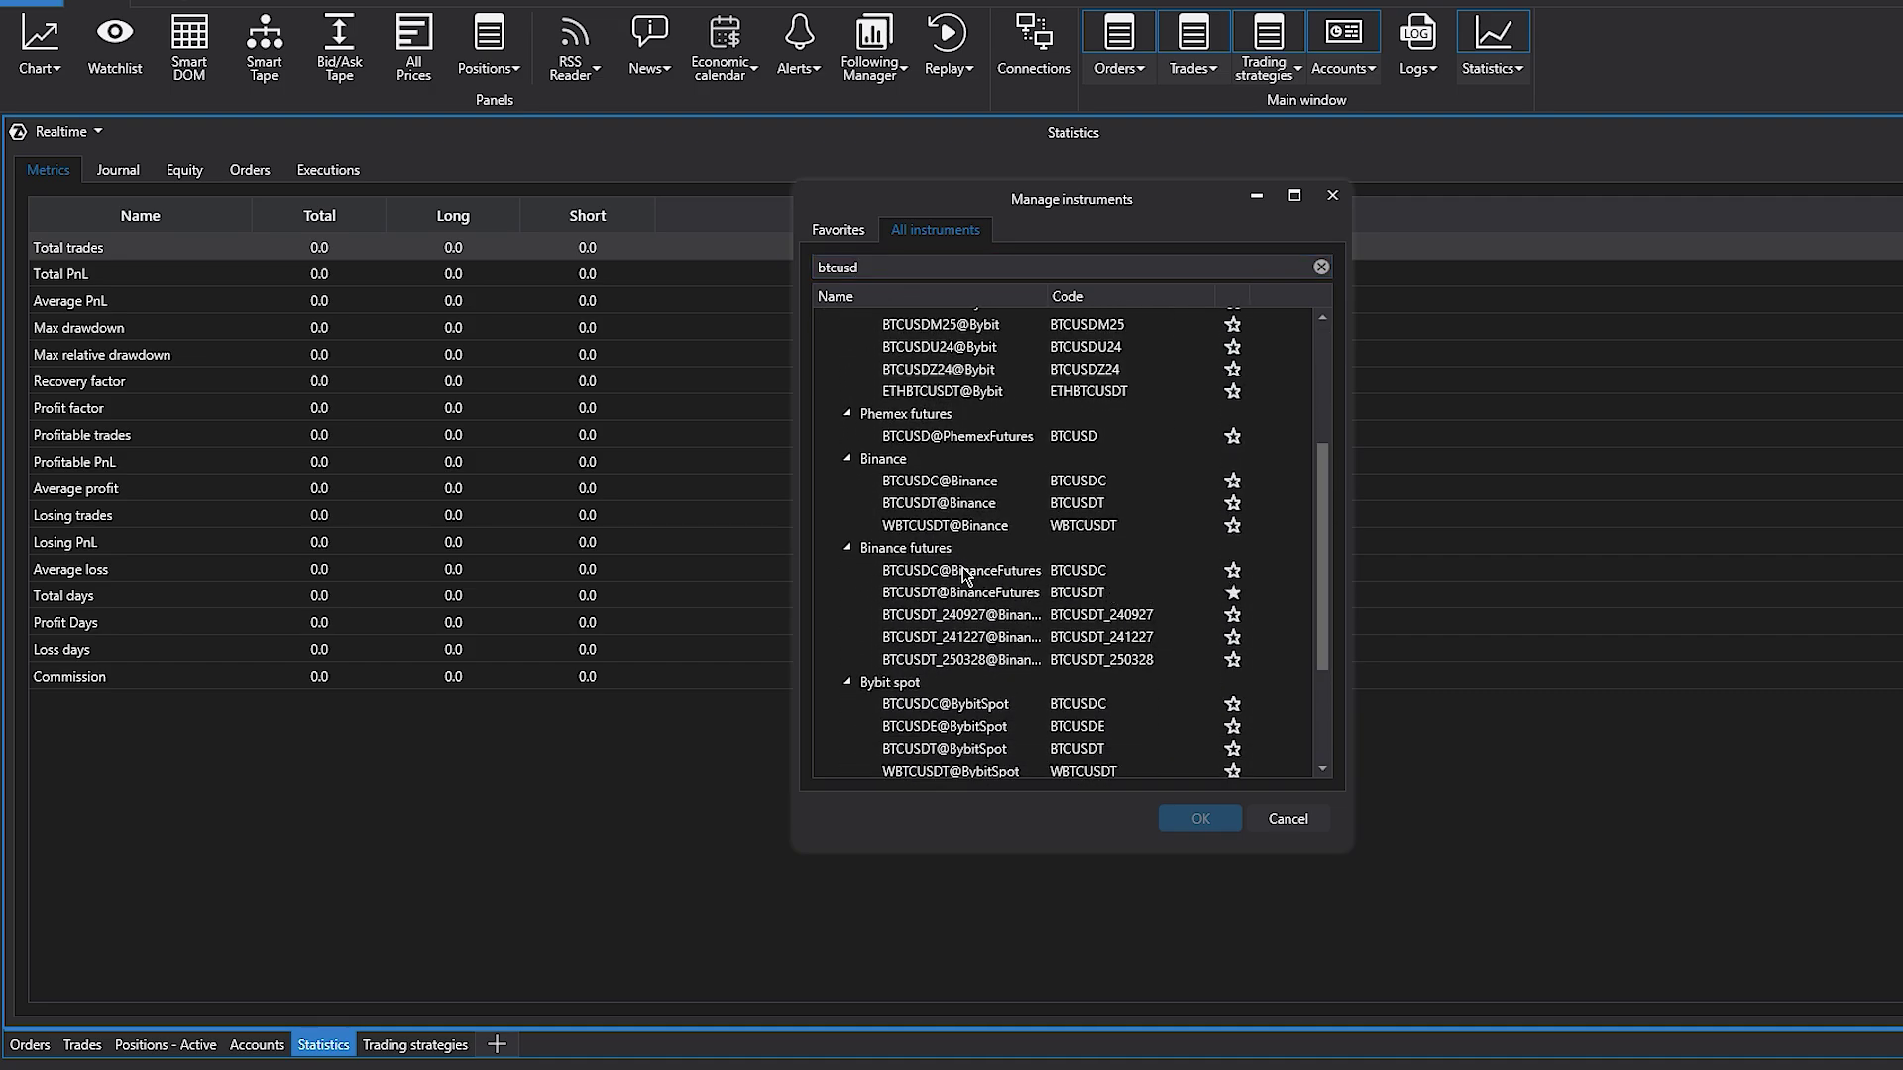
left_click_drag(1318, 477, 1316, 567)
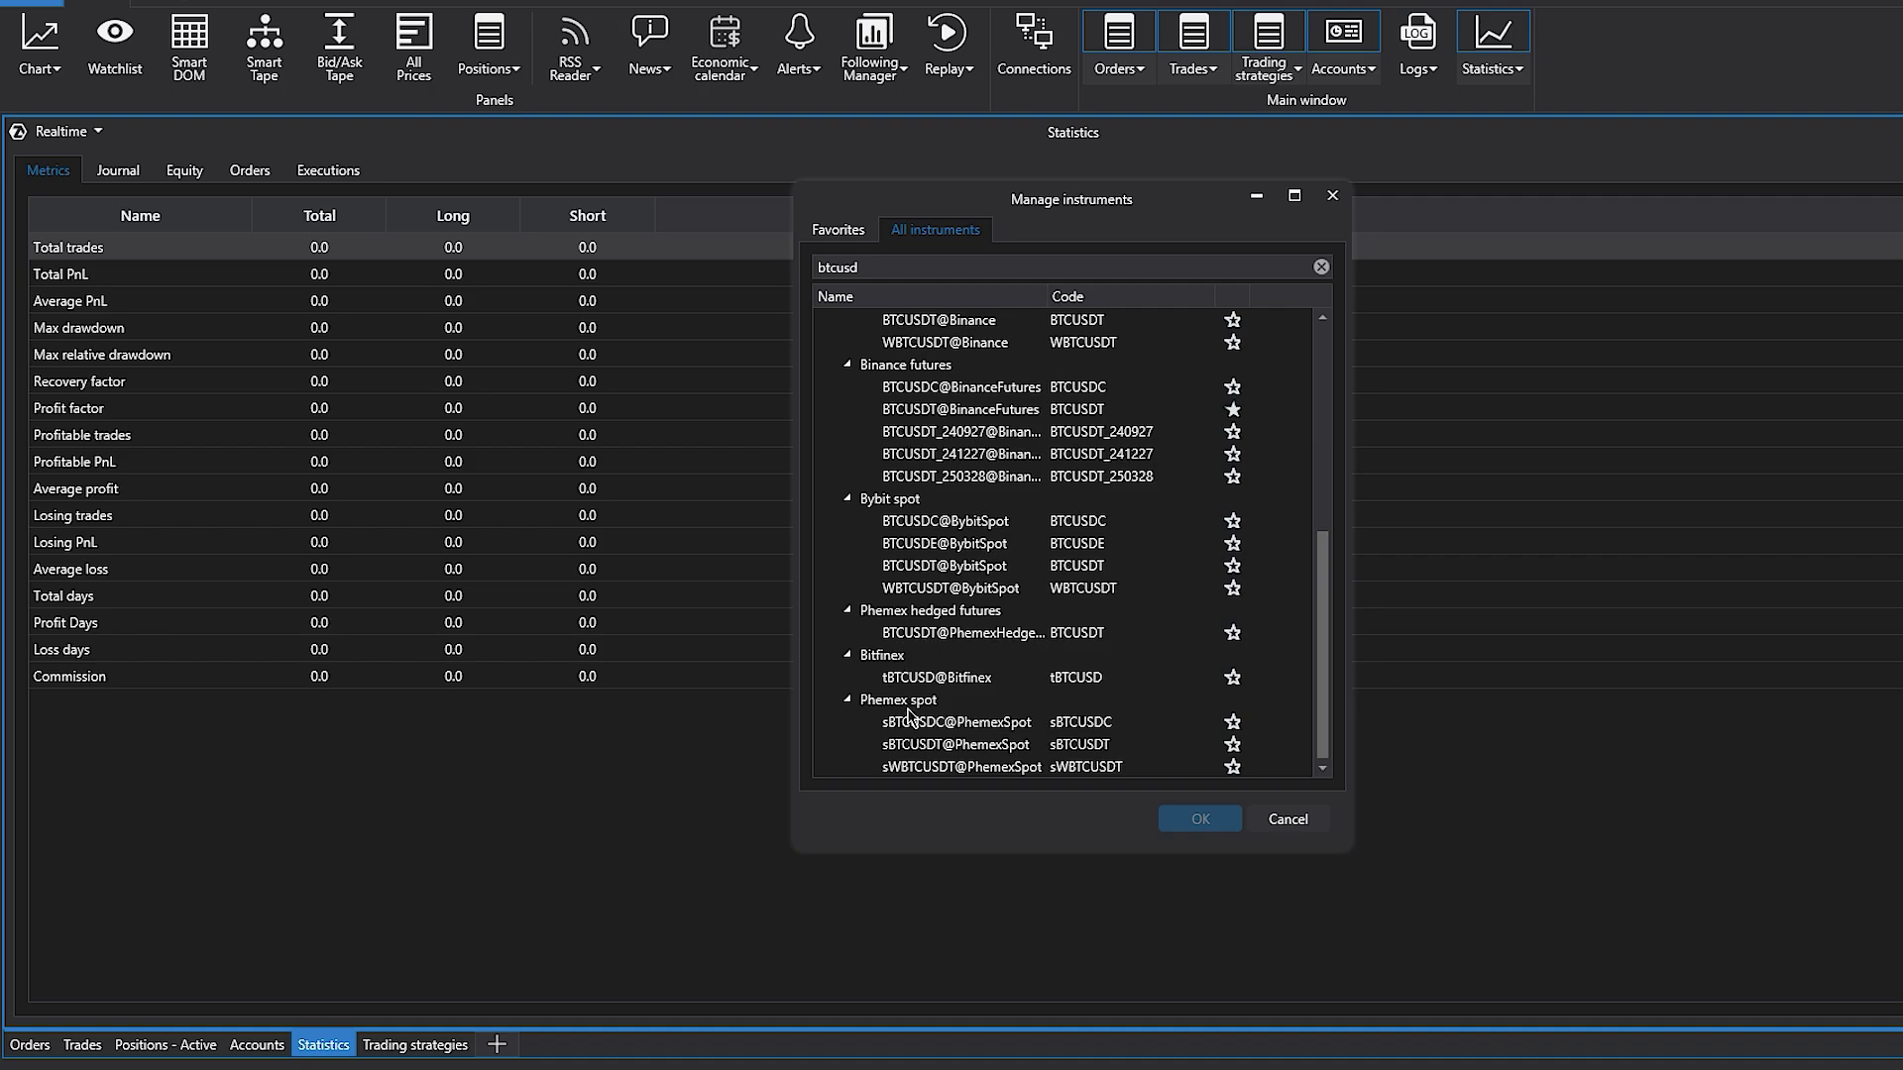
left_click_drag(1329, 706, 1217, 420)
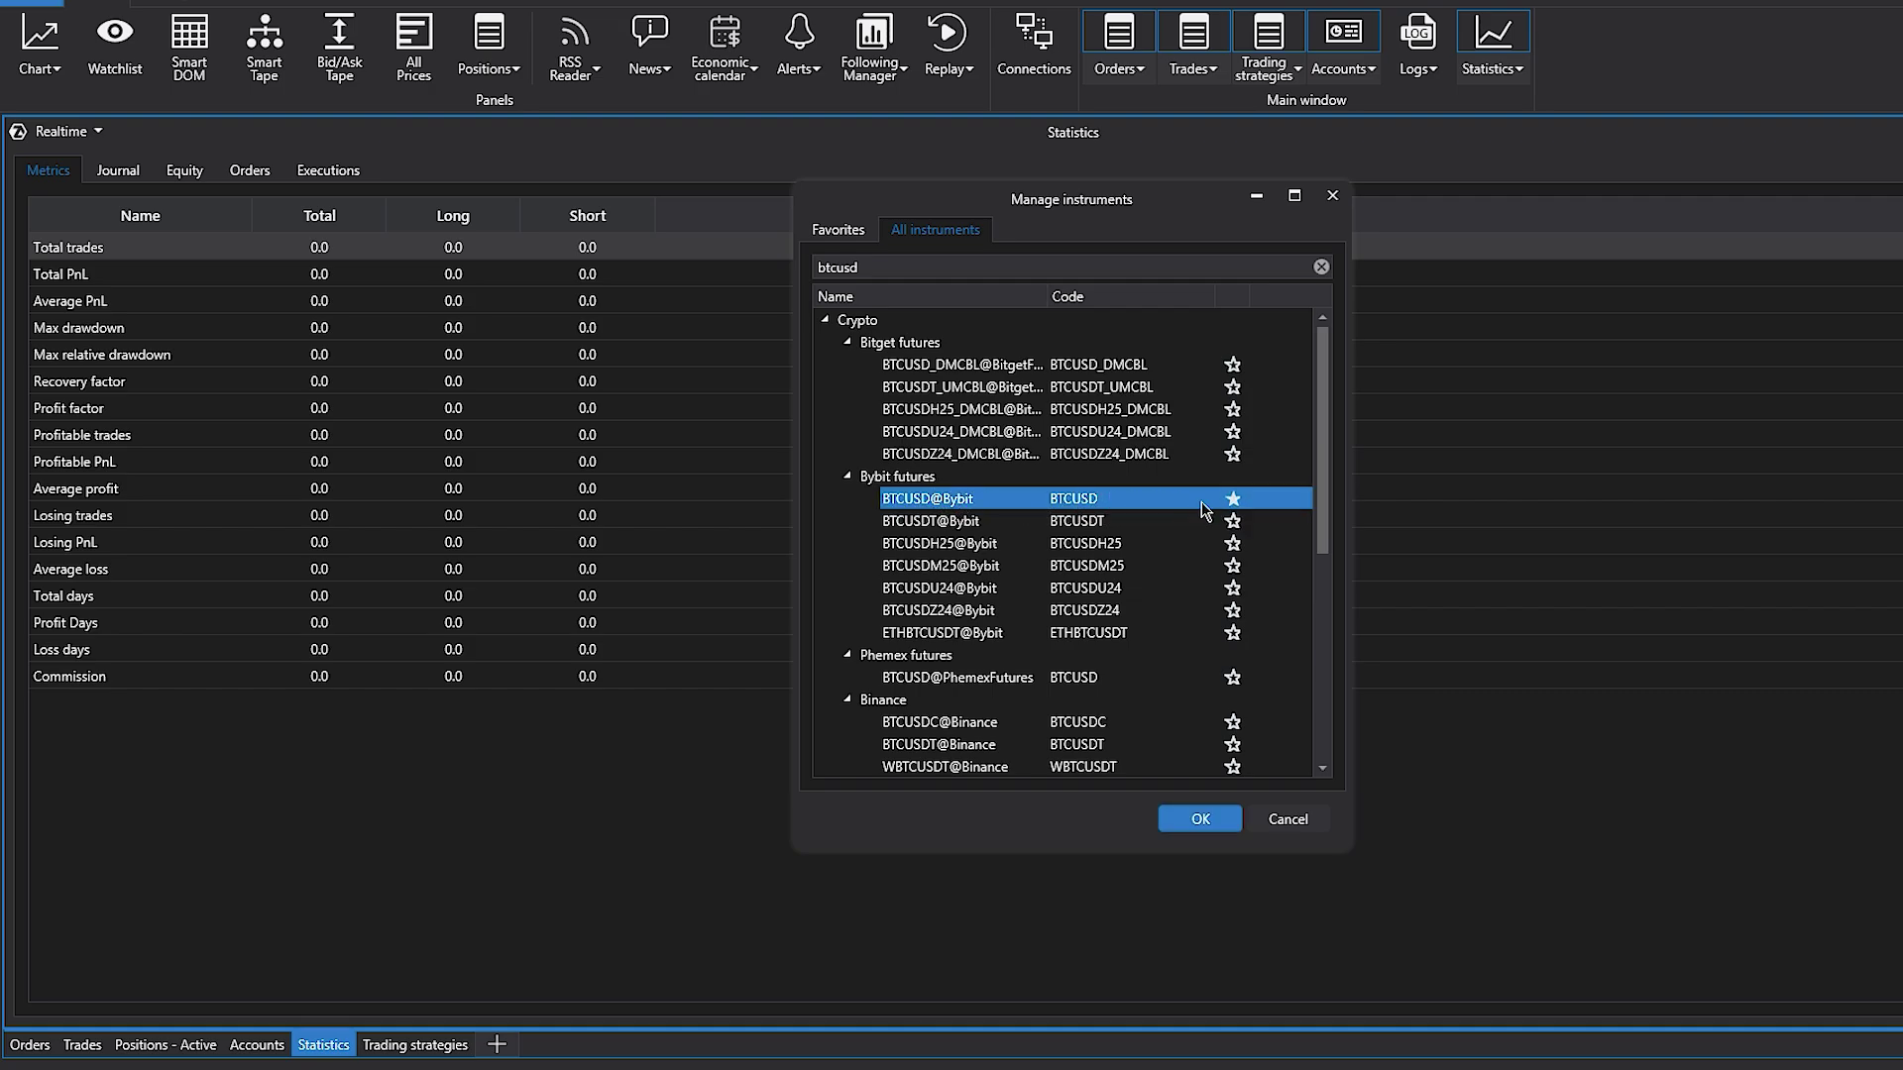
left_click(1200, 819)
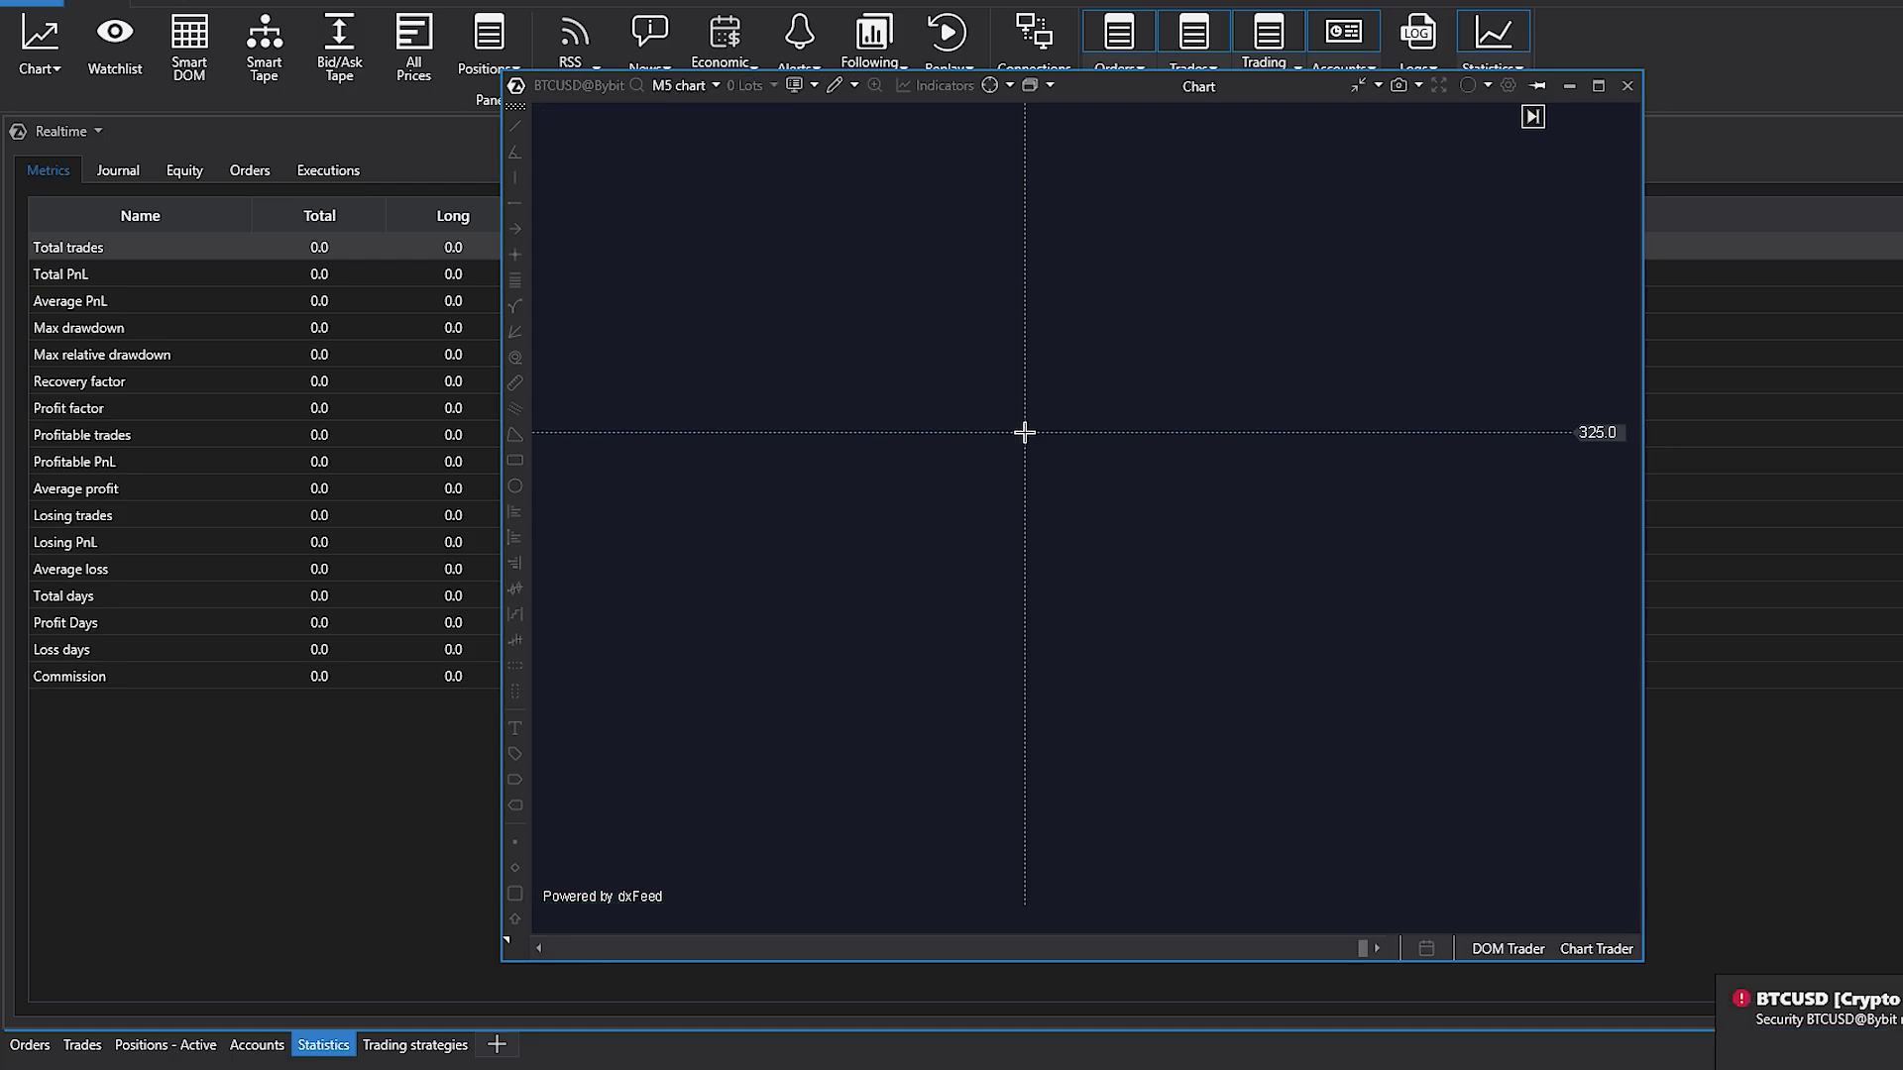
Maximize the BTCUSD@Bybit chart, compress its price scale and pan back to earlier trading hours
left_click(1598, 88)
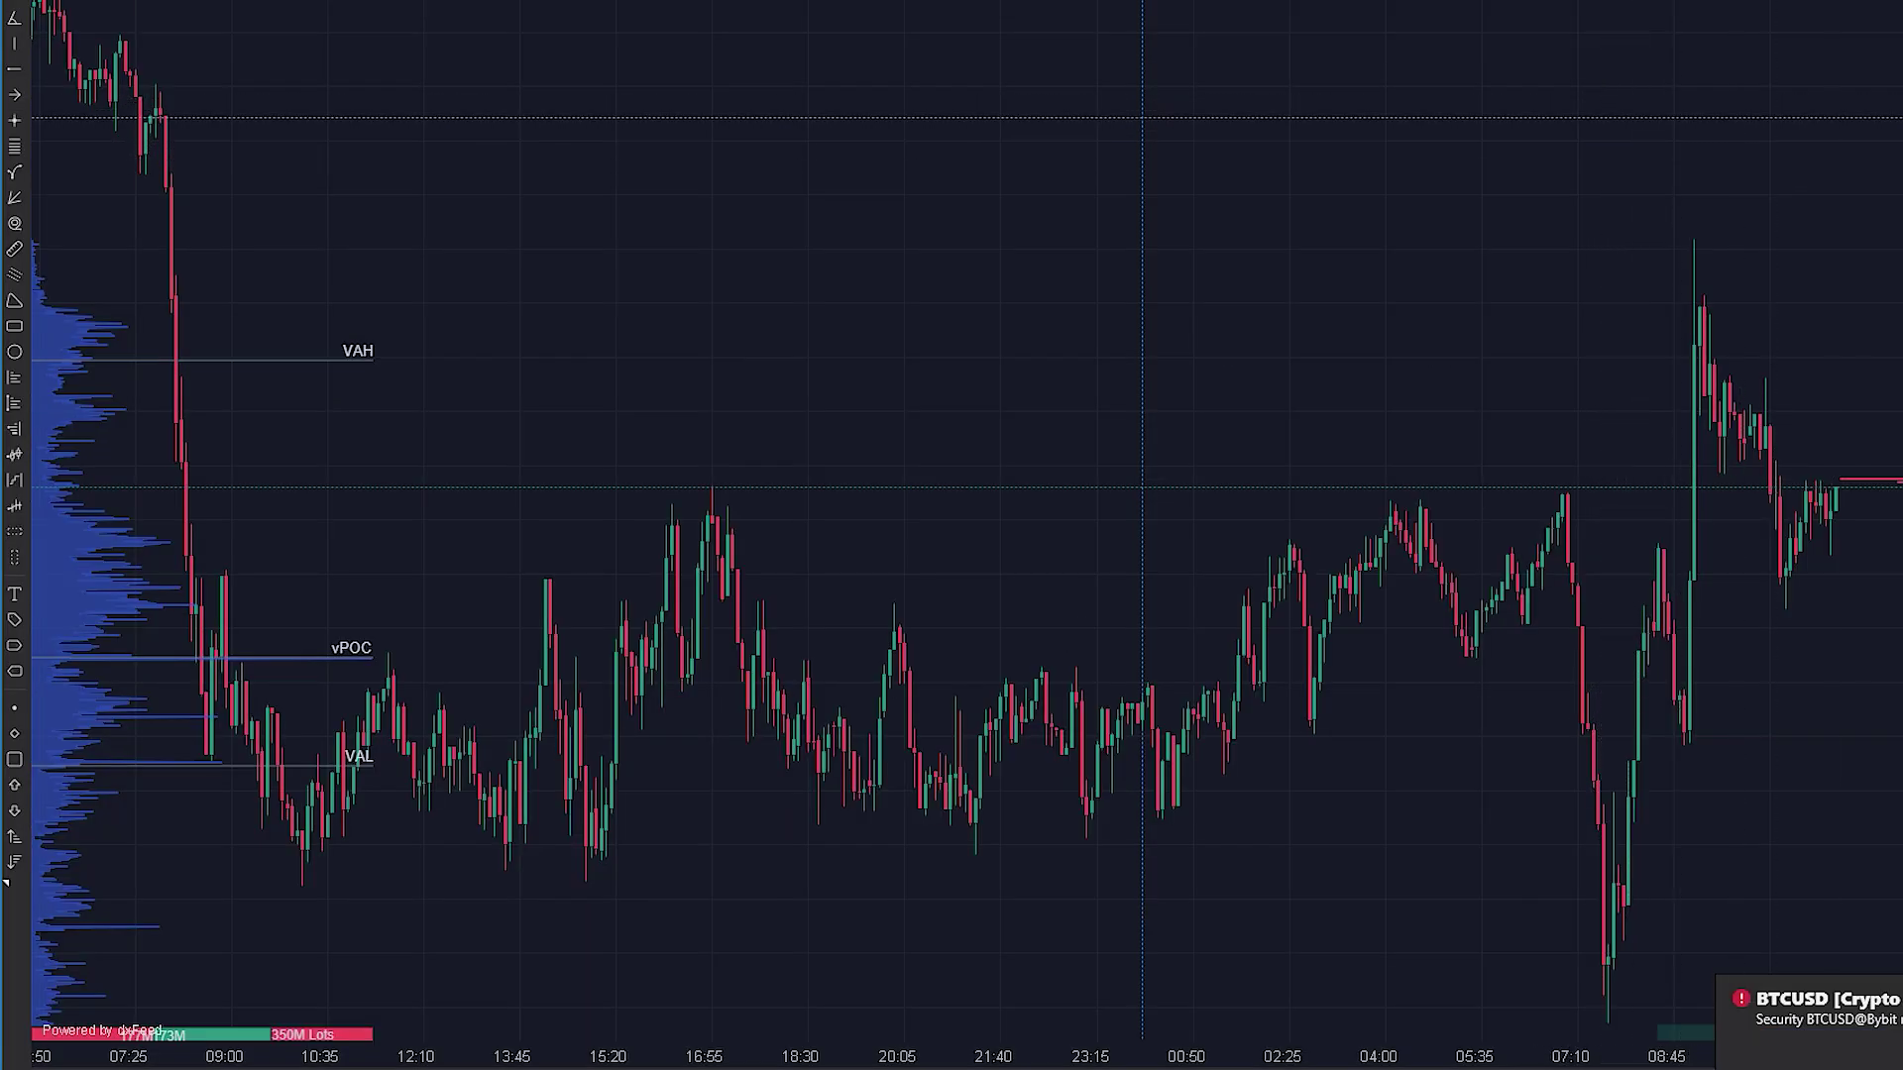
left_click_drag(1902, 118, 1901, 357)
scroll(1715, 371, "down", 5)
left_click_drag(1716, 372, 1506, 369)
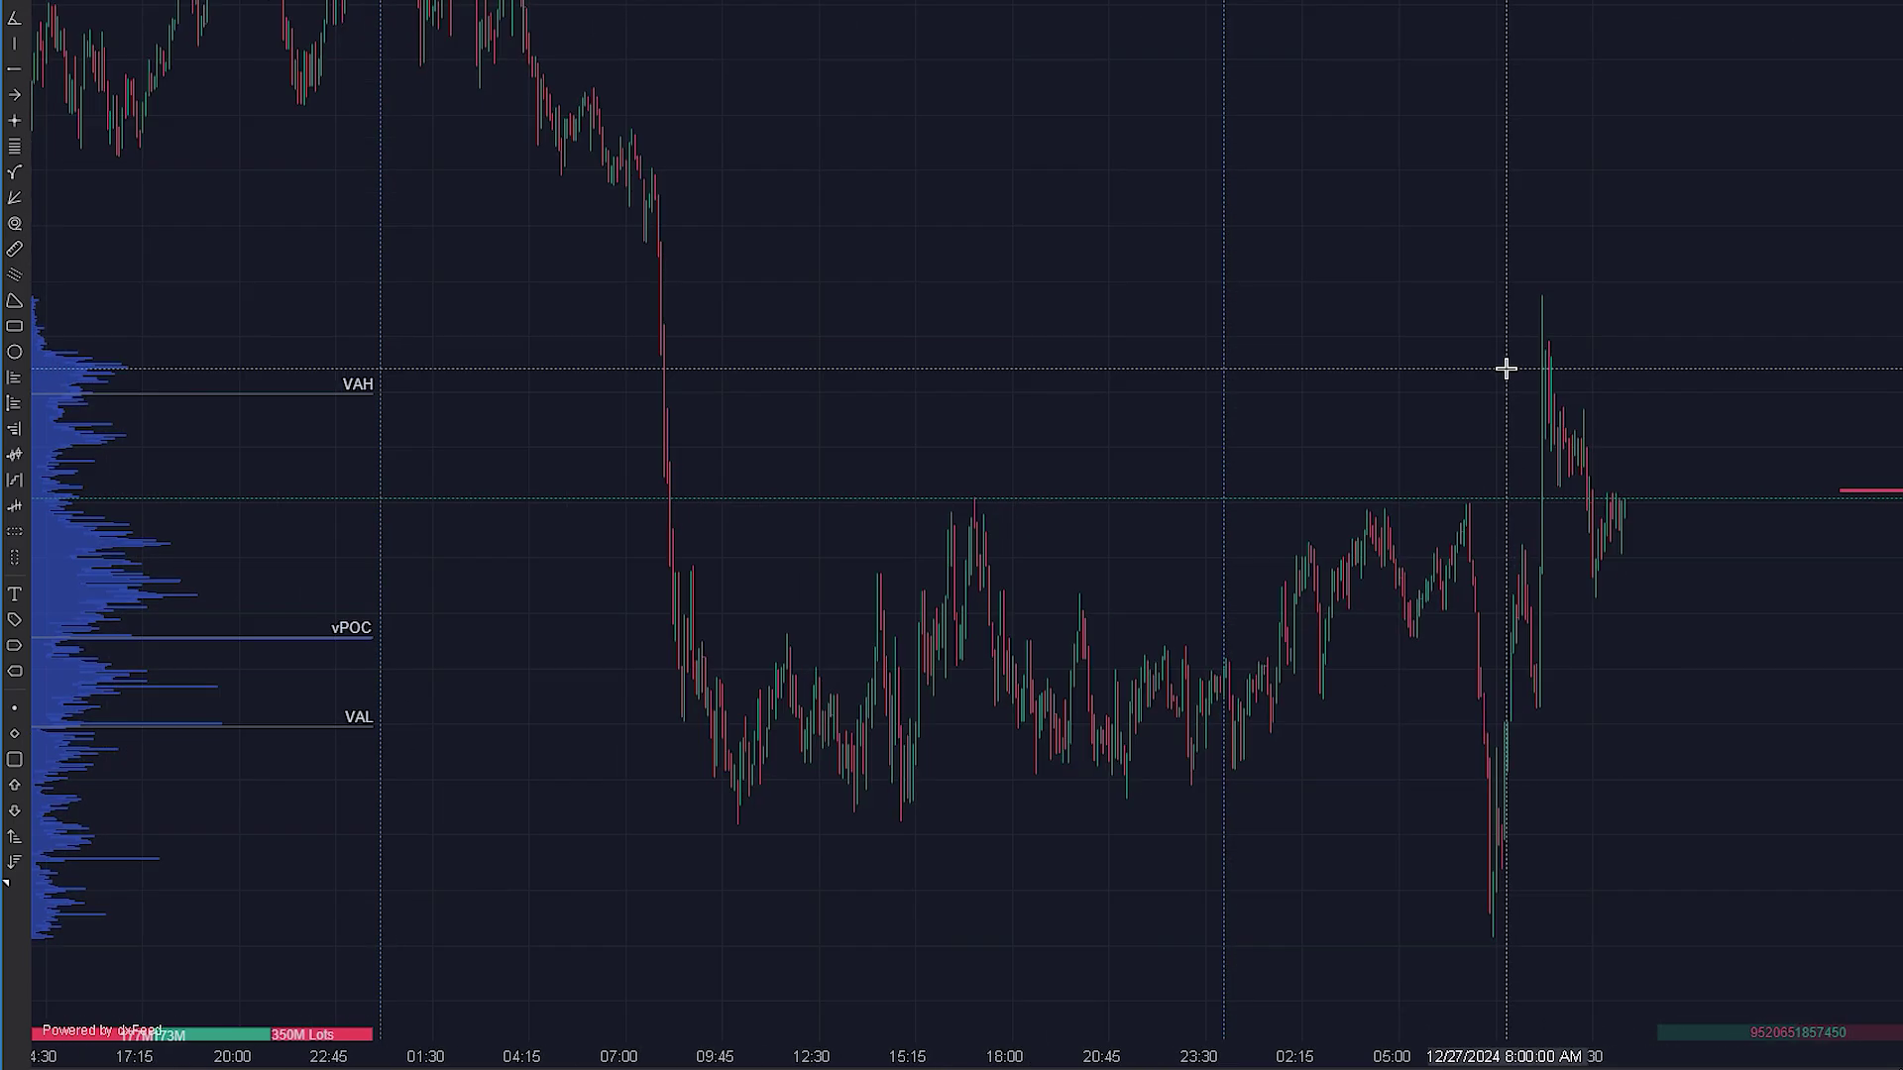
scroll(1476, 336, "up", 4)
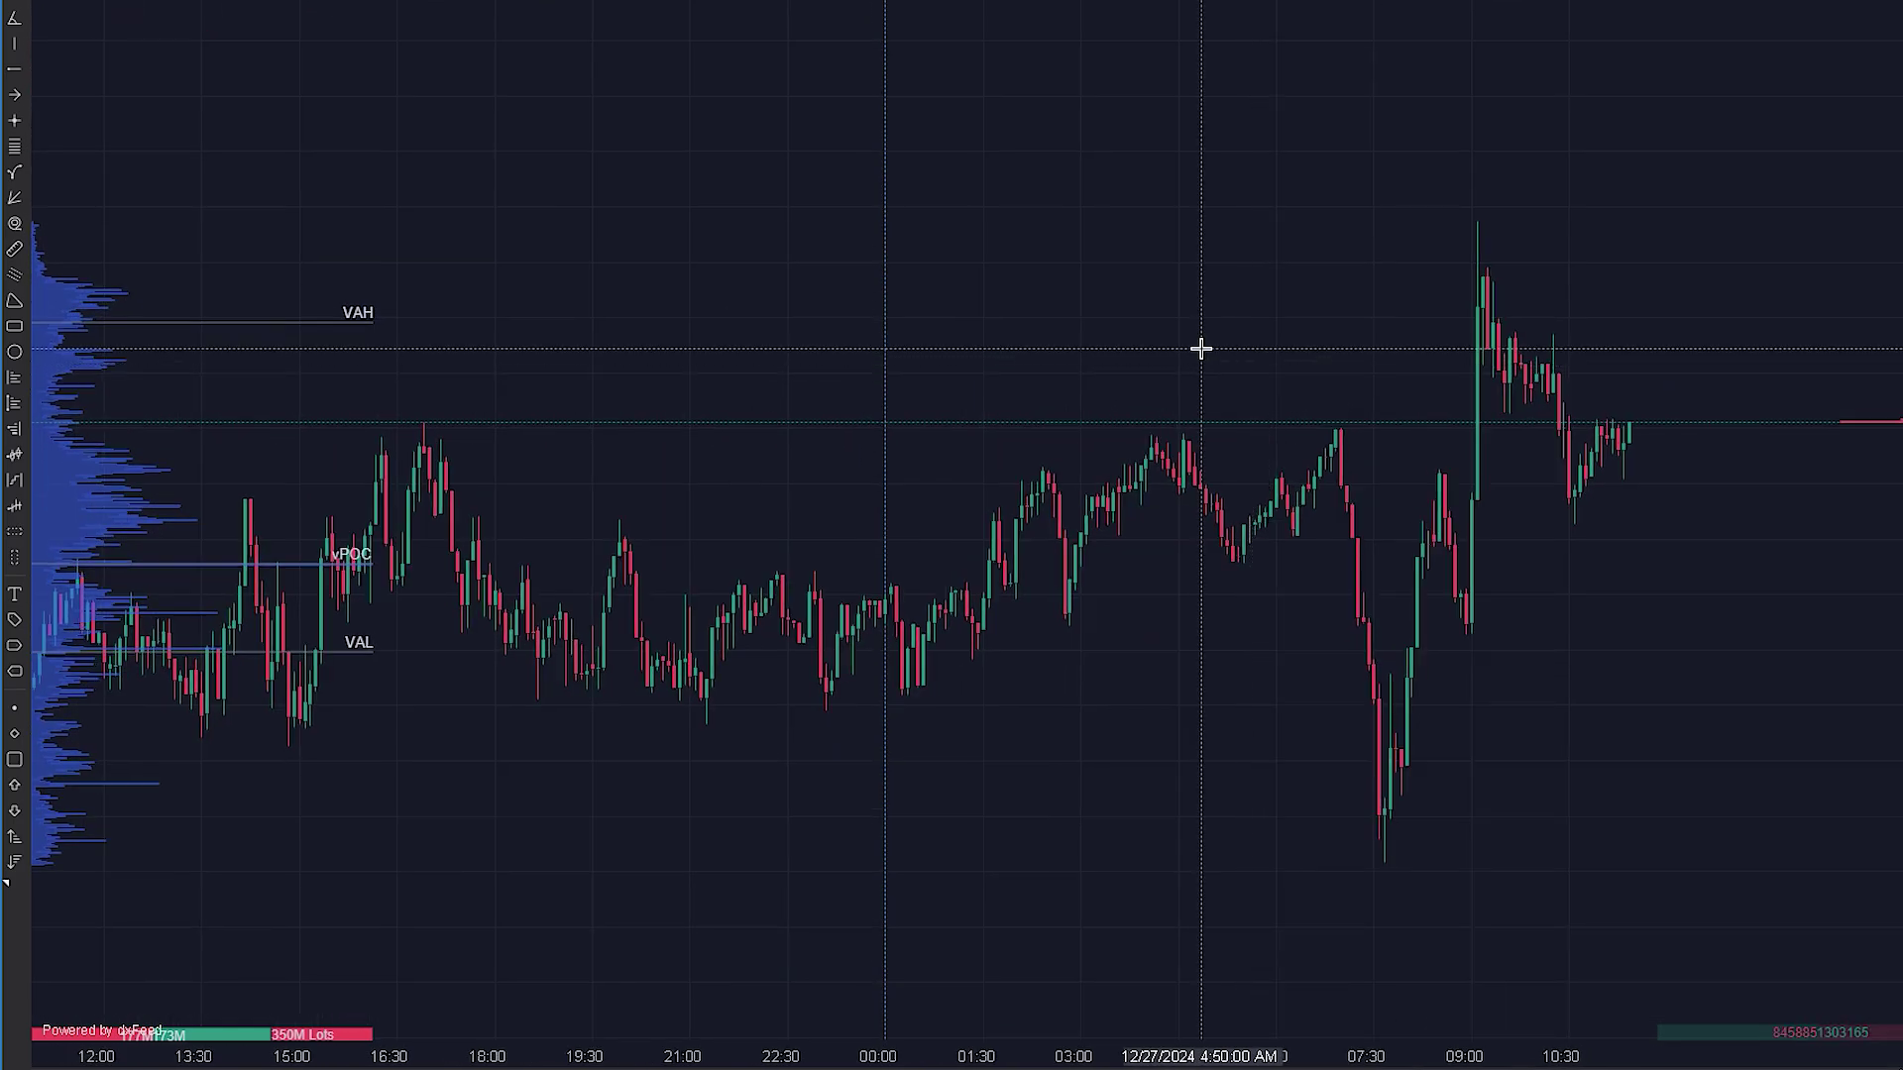
scroll(1201, 348, "up", 6)
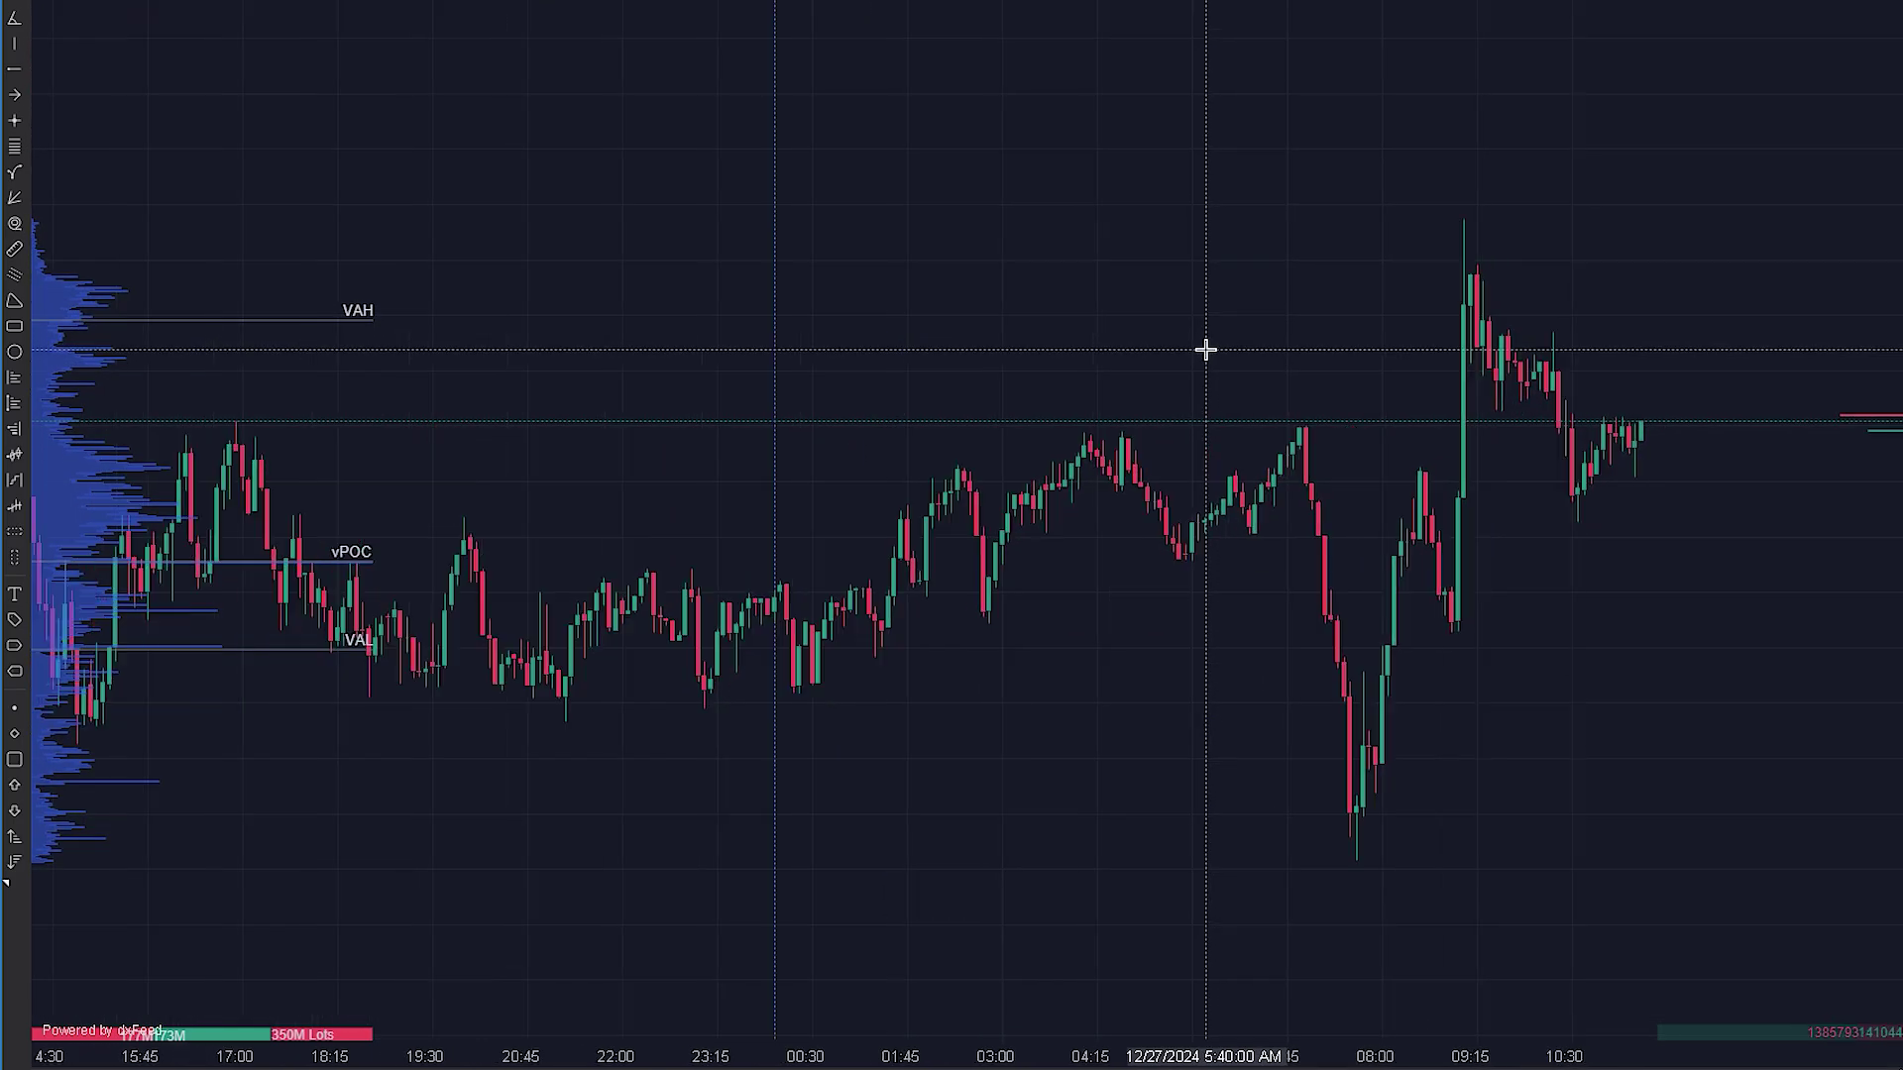
scroll(1105, 377, "down", 8)
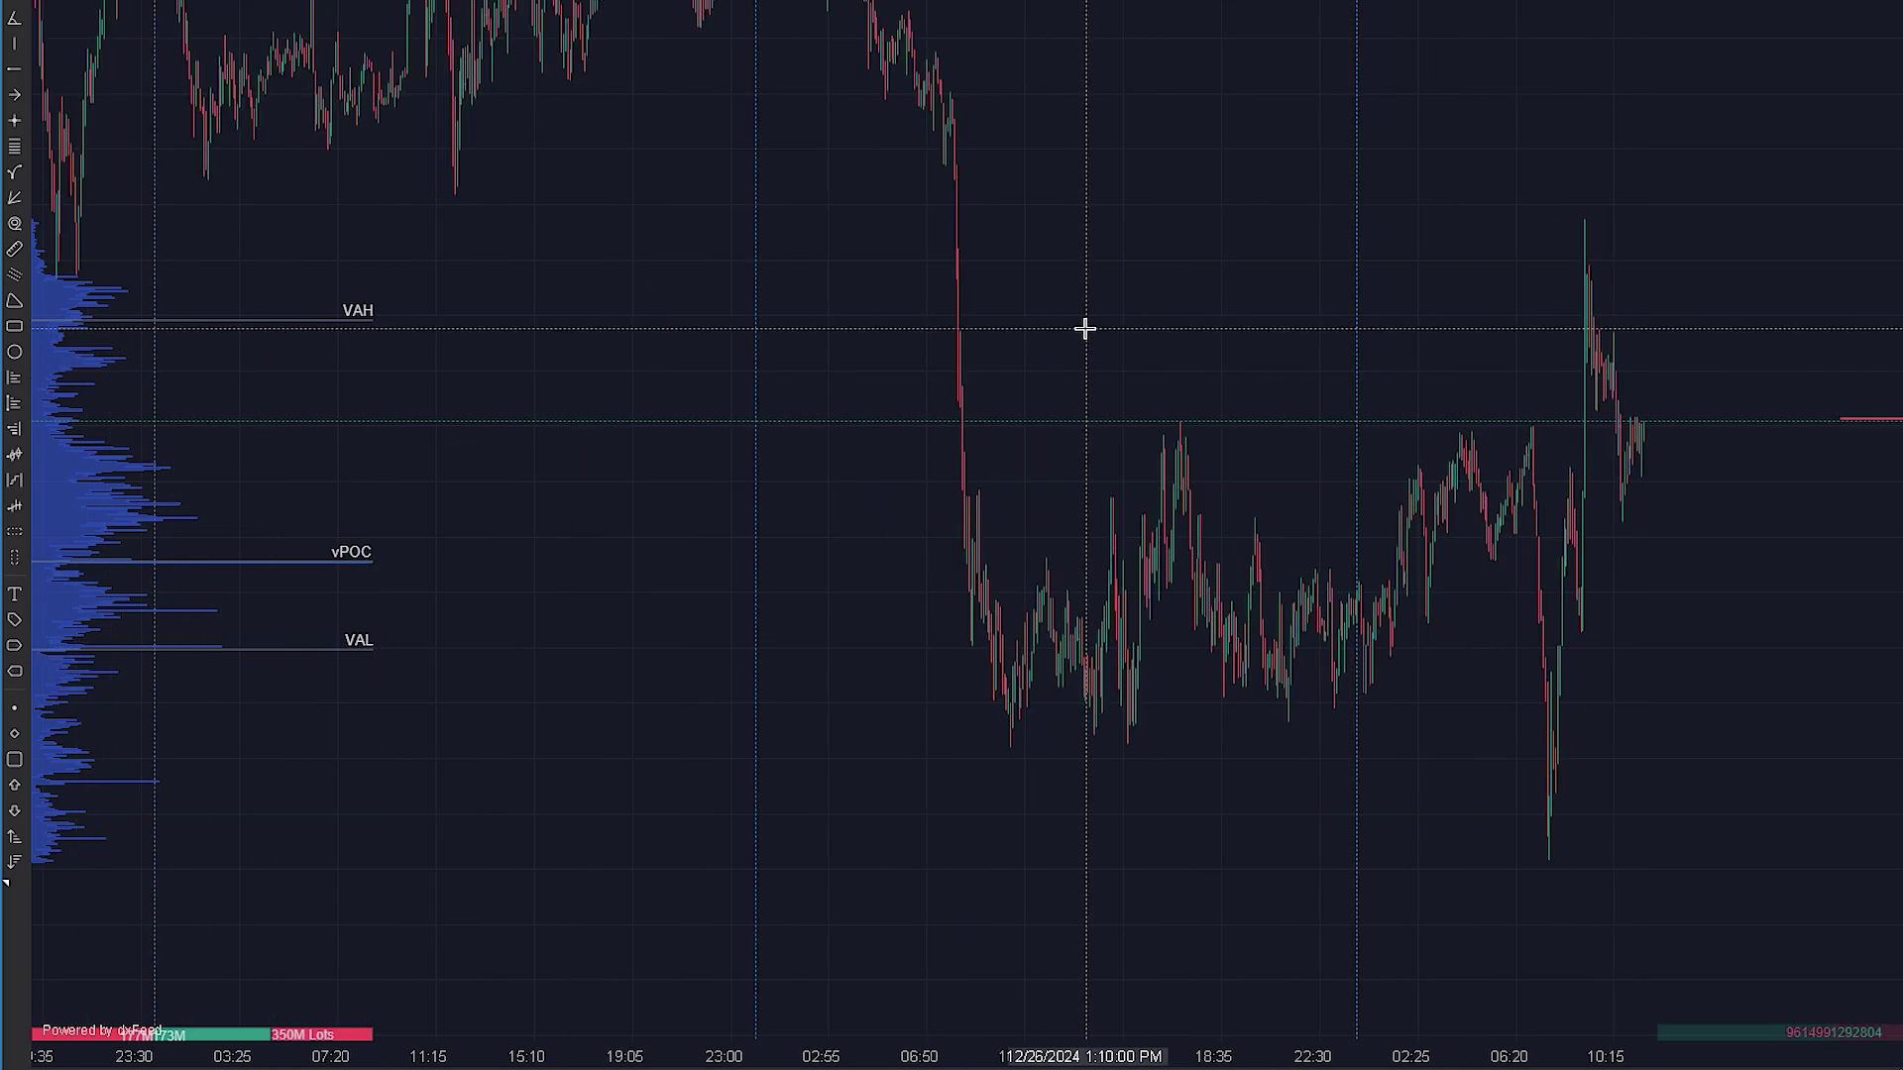
left_click_drag(1129, 361, 1050, 323)
Apply the Lunar Trading template and zoom into the 08:00–09:45 footprint bars
left_click(581, 1)
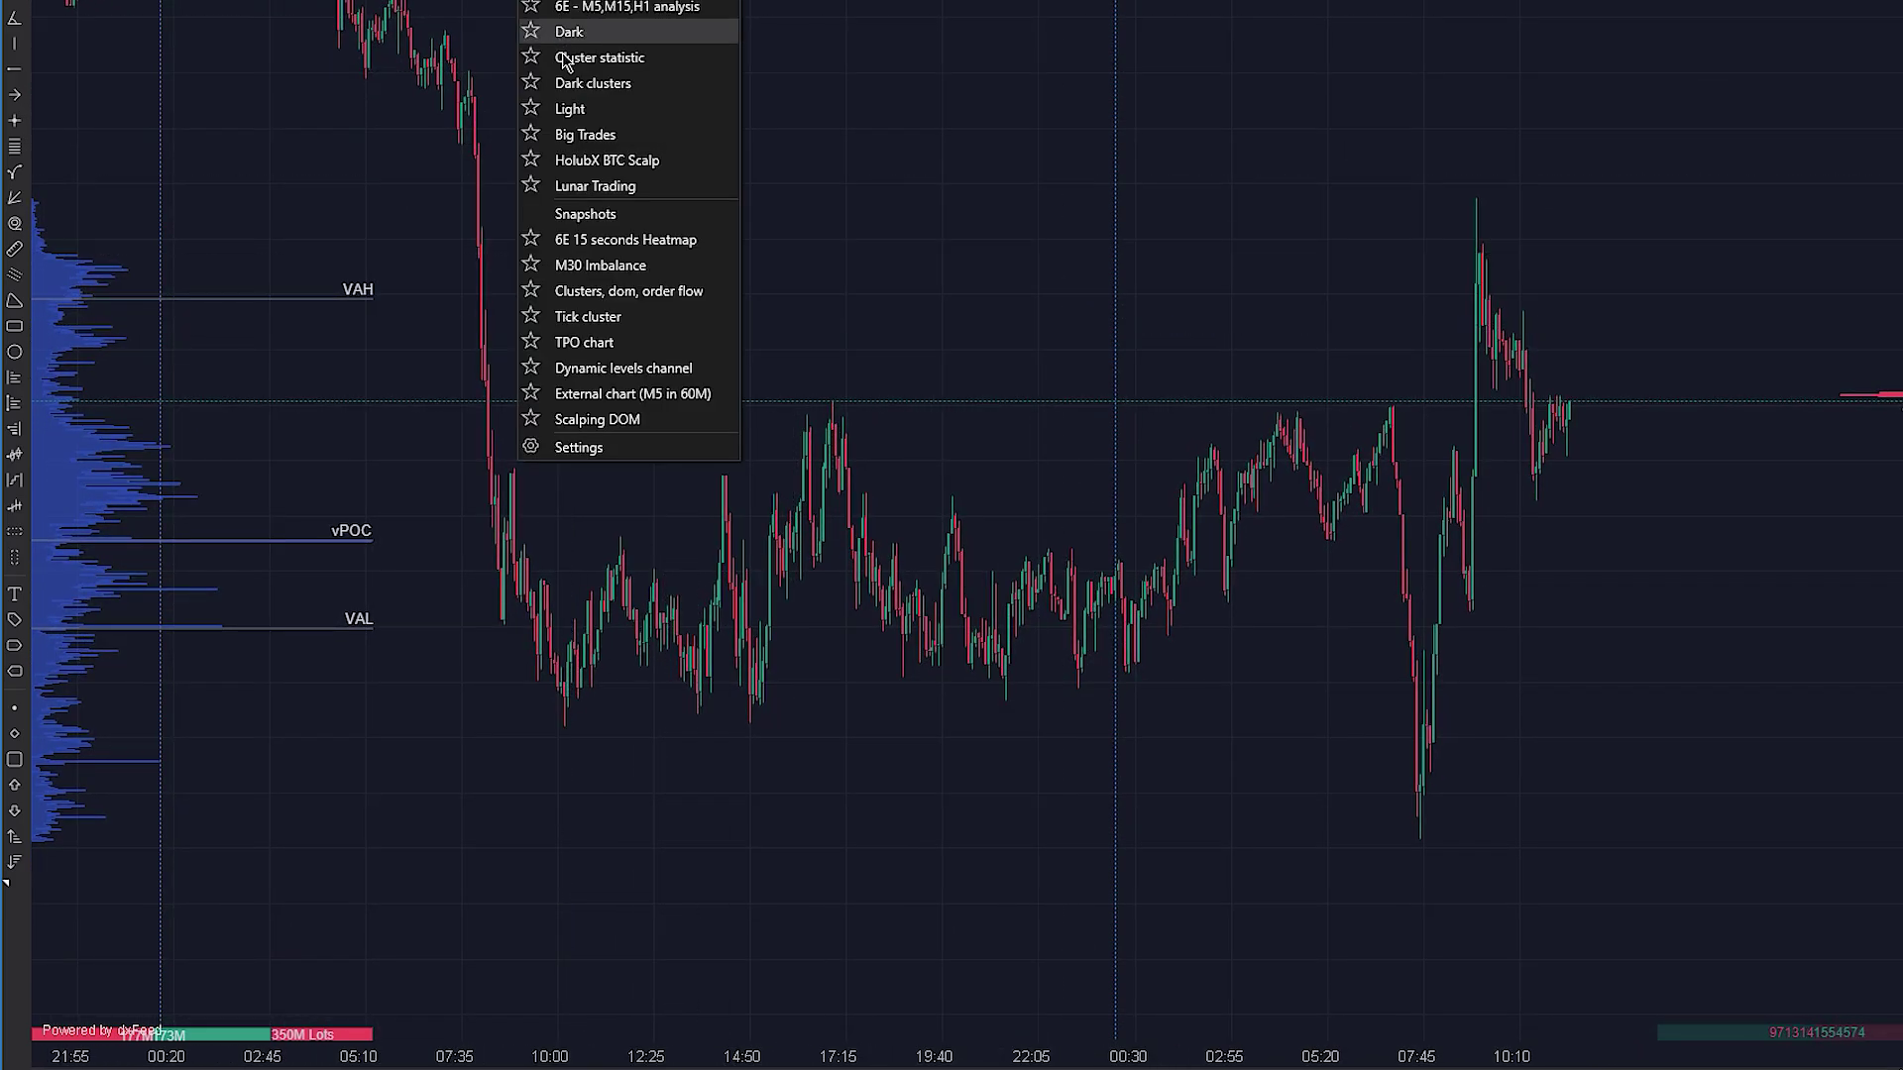
left_click(585, 189)
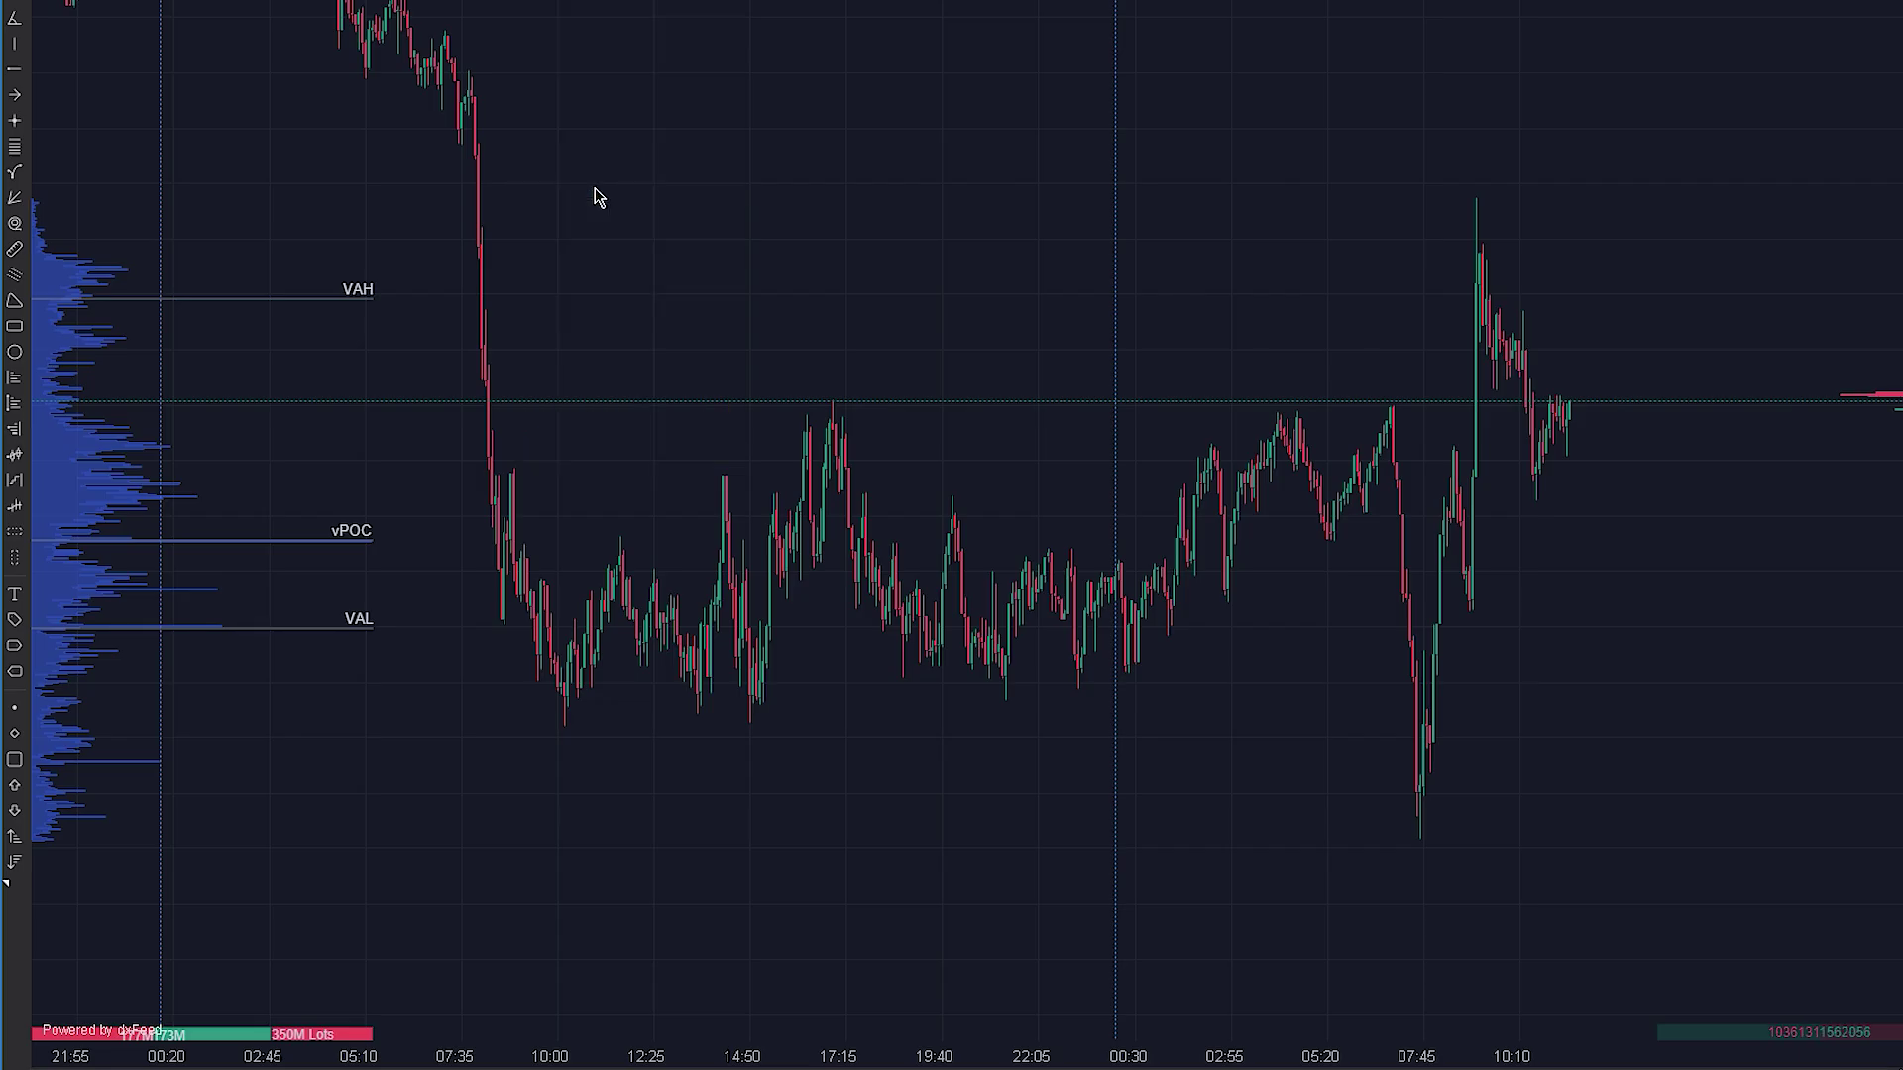
left_click_drag(1895, 193, 1867, 634)
scroll(1851, 585, "down", 4)
scroll(1858, 564, "down", 5)
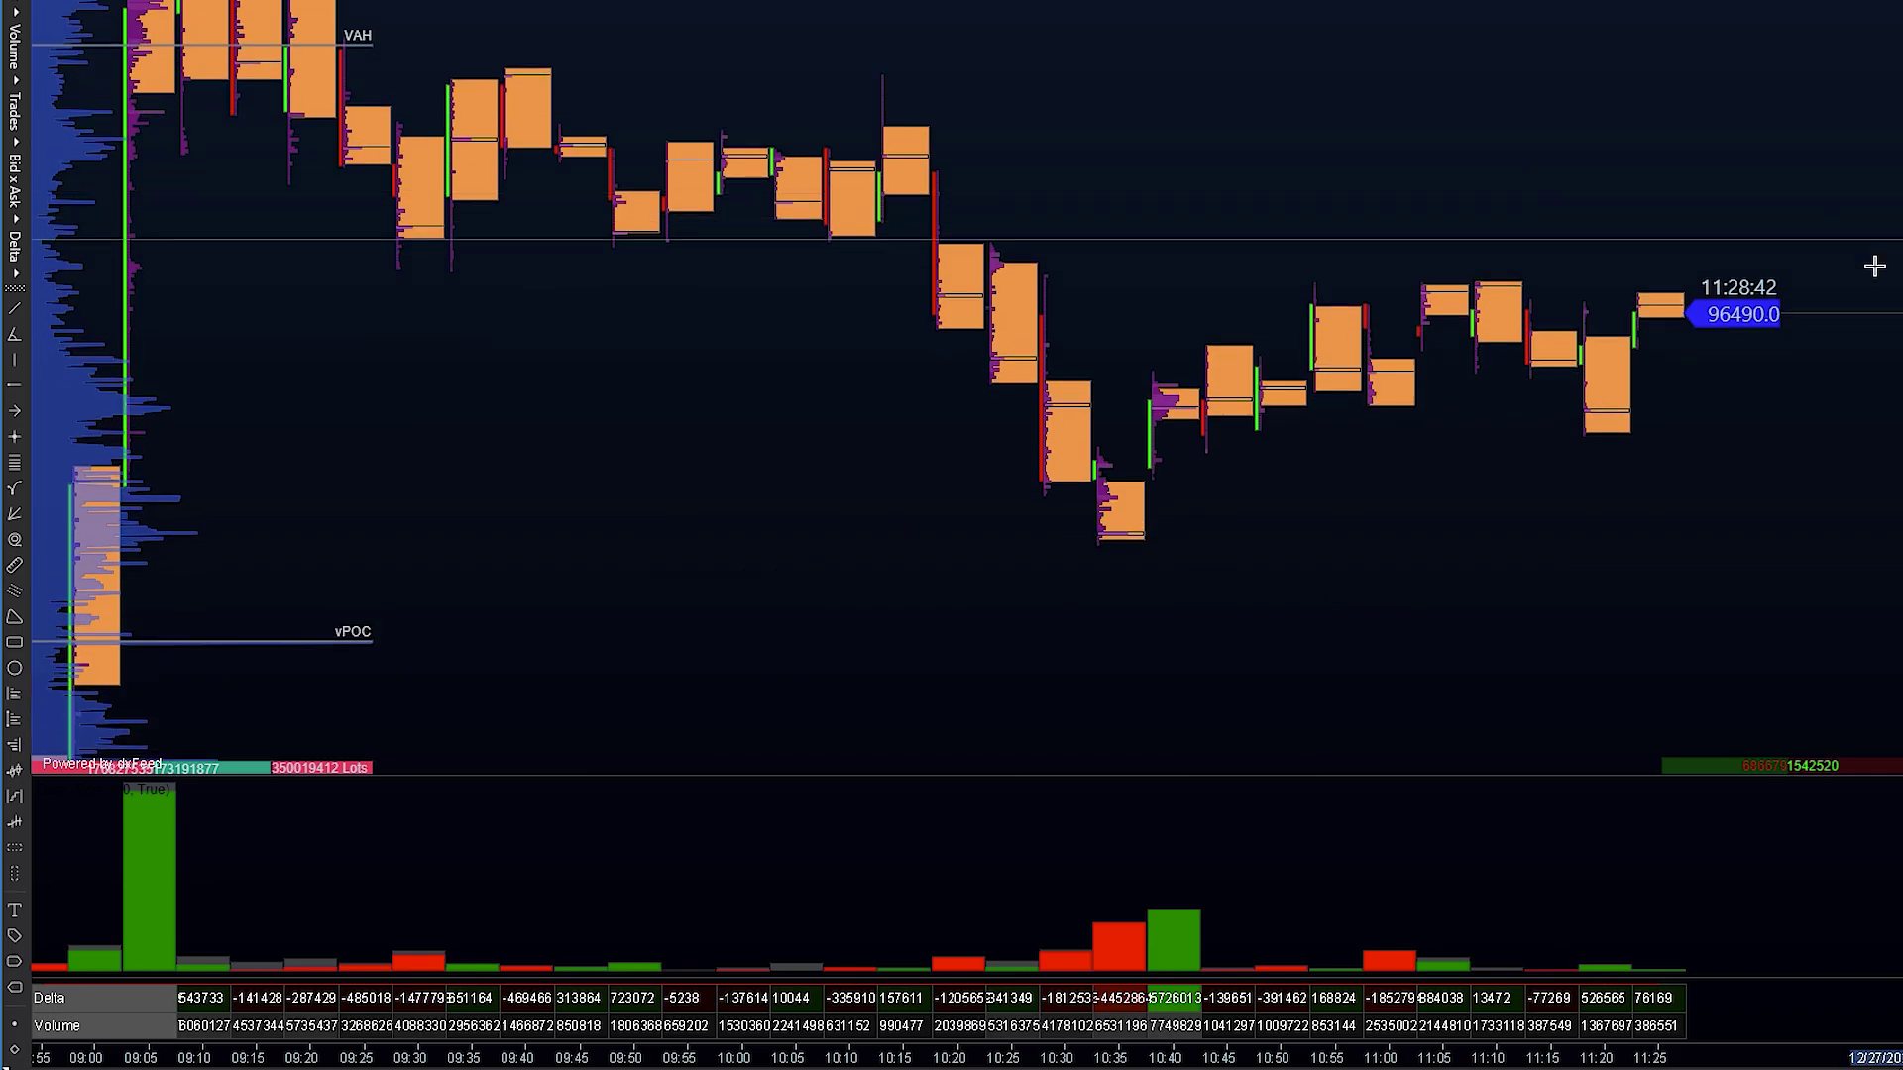
left_click_drag(873, 345, 1895, 466)
scroll(1288, 494, "up", 3)
left_click_drag(1169, 486, 1541, 500)
scroll(1541, 500, "up", 3)
left_click_drag(947, 437, 1766, 517)
left_click_drag(1898, 446, 1898, 347)
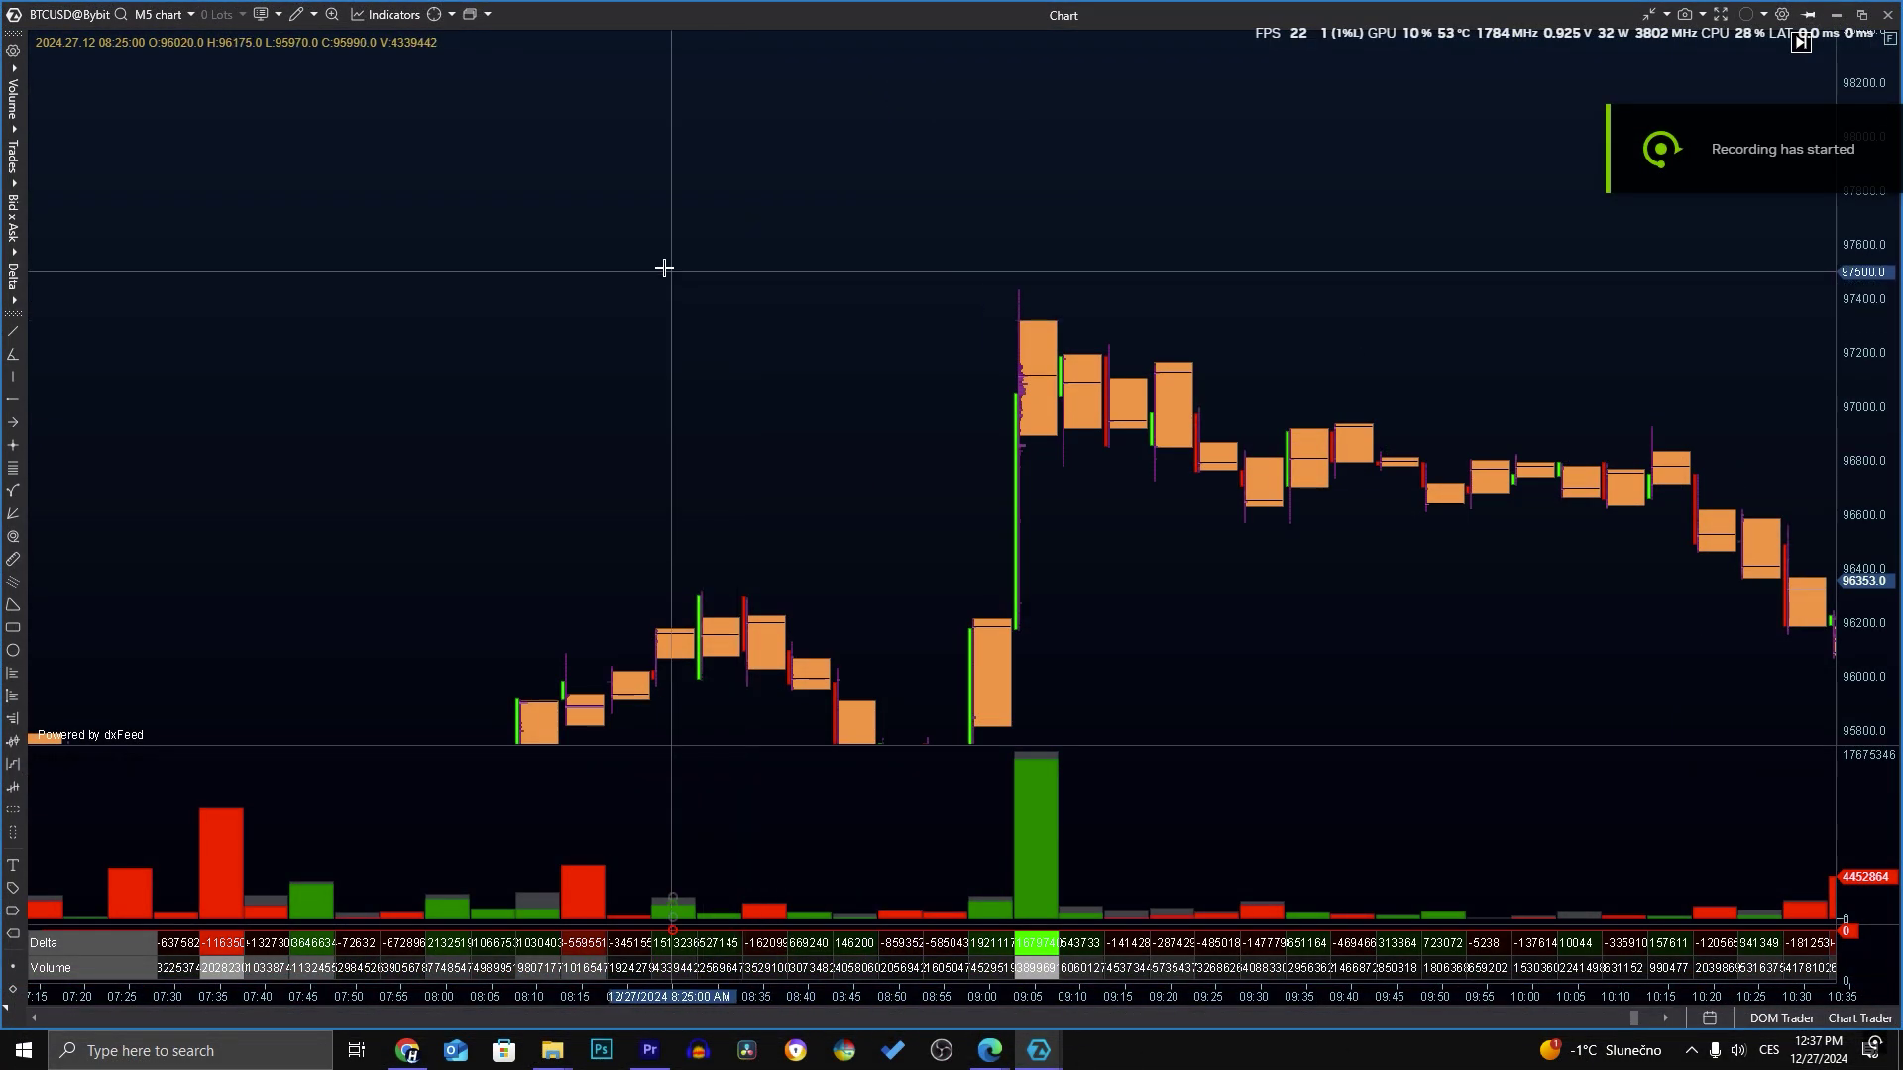
Import the GOLD Lunar Trading settings file from the template Settings' Templates tab
left_click(488, 14)
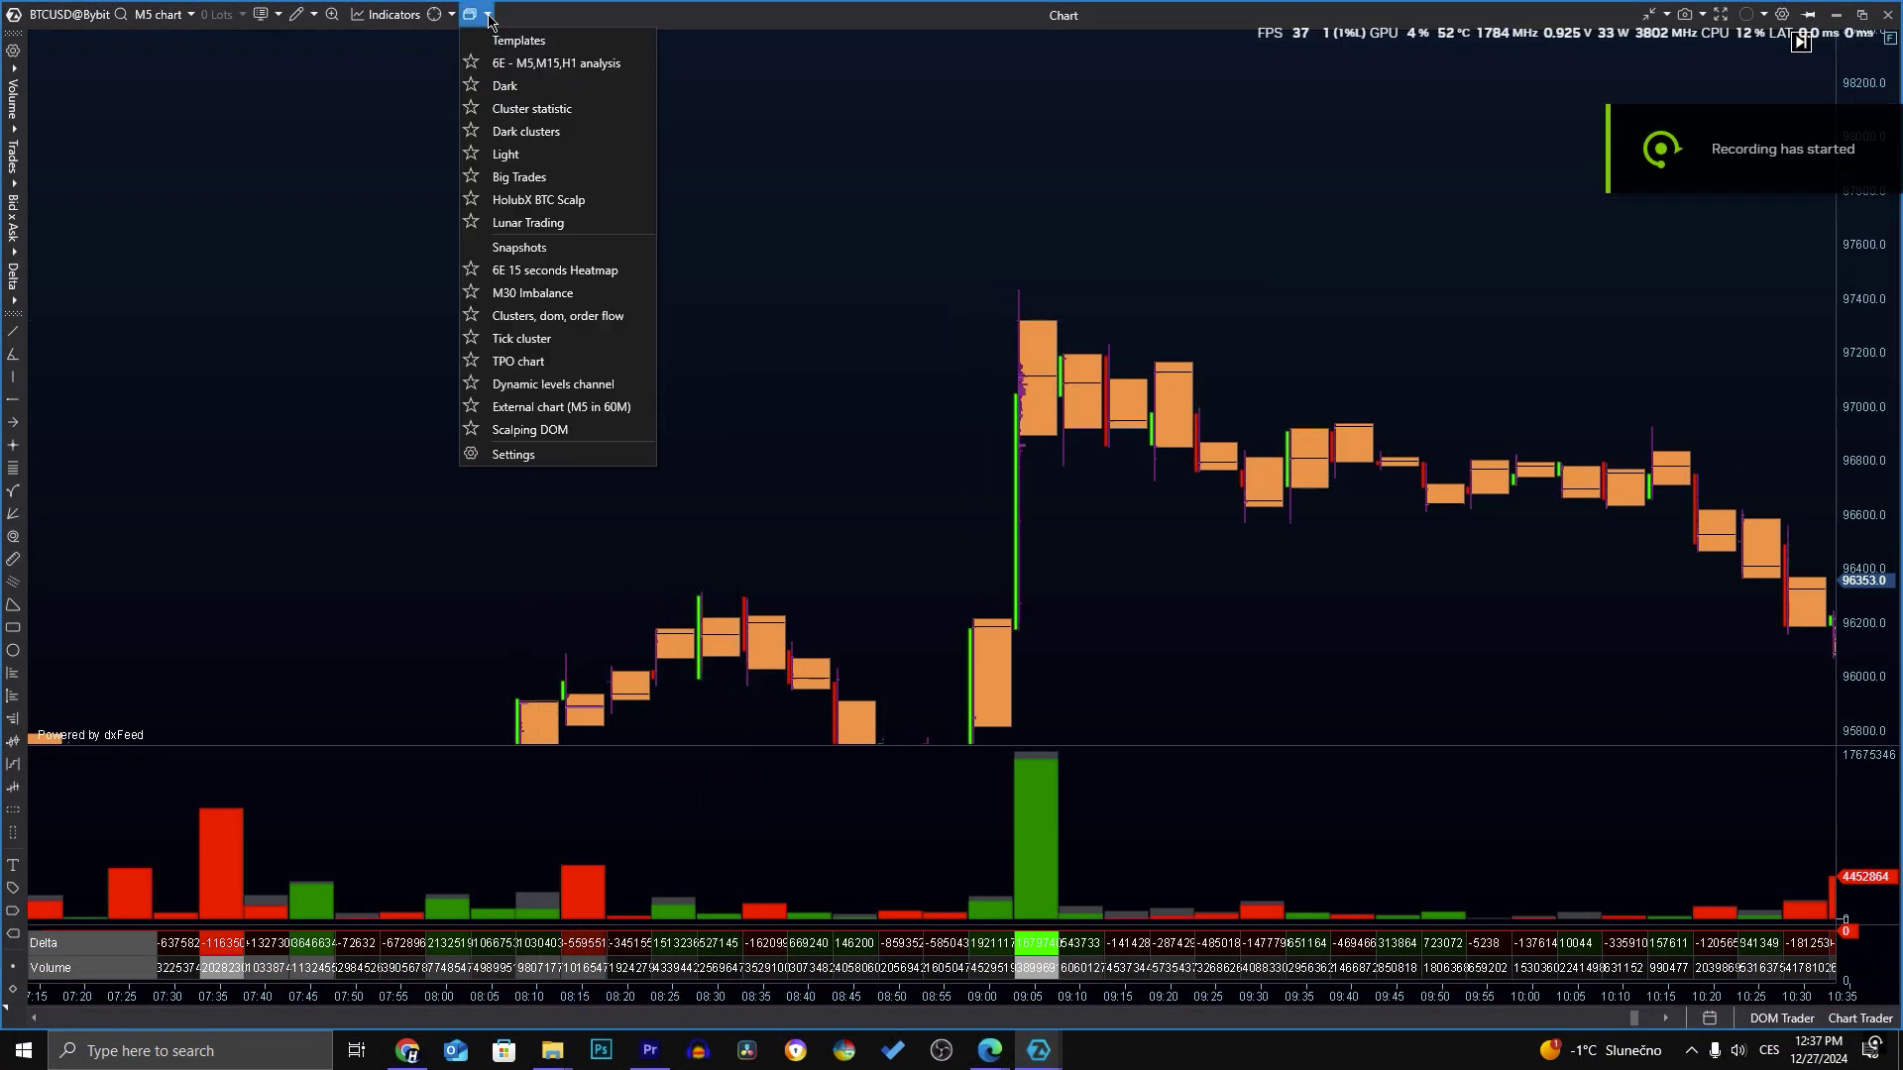
left_click(526, 458)
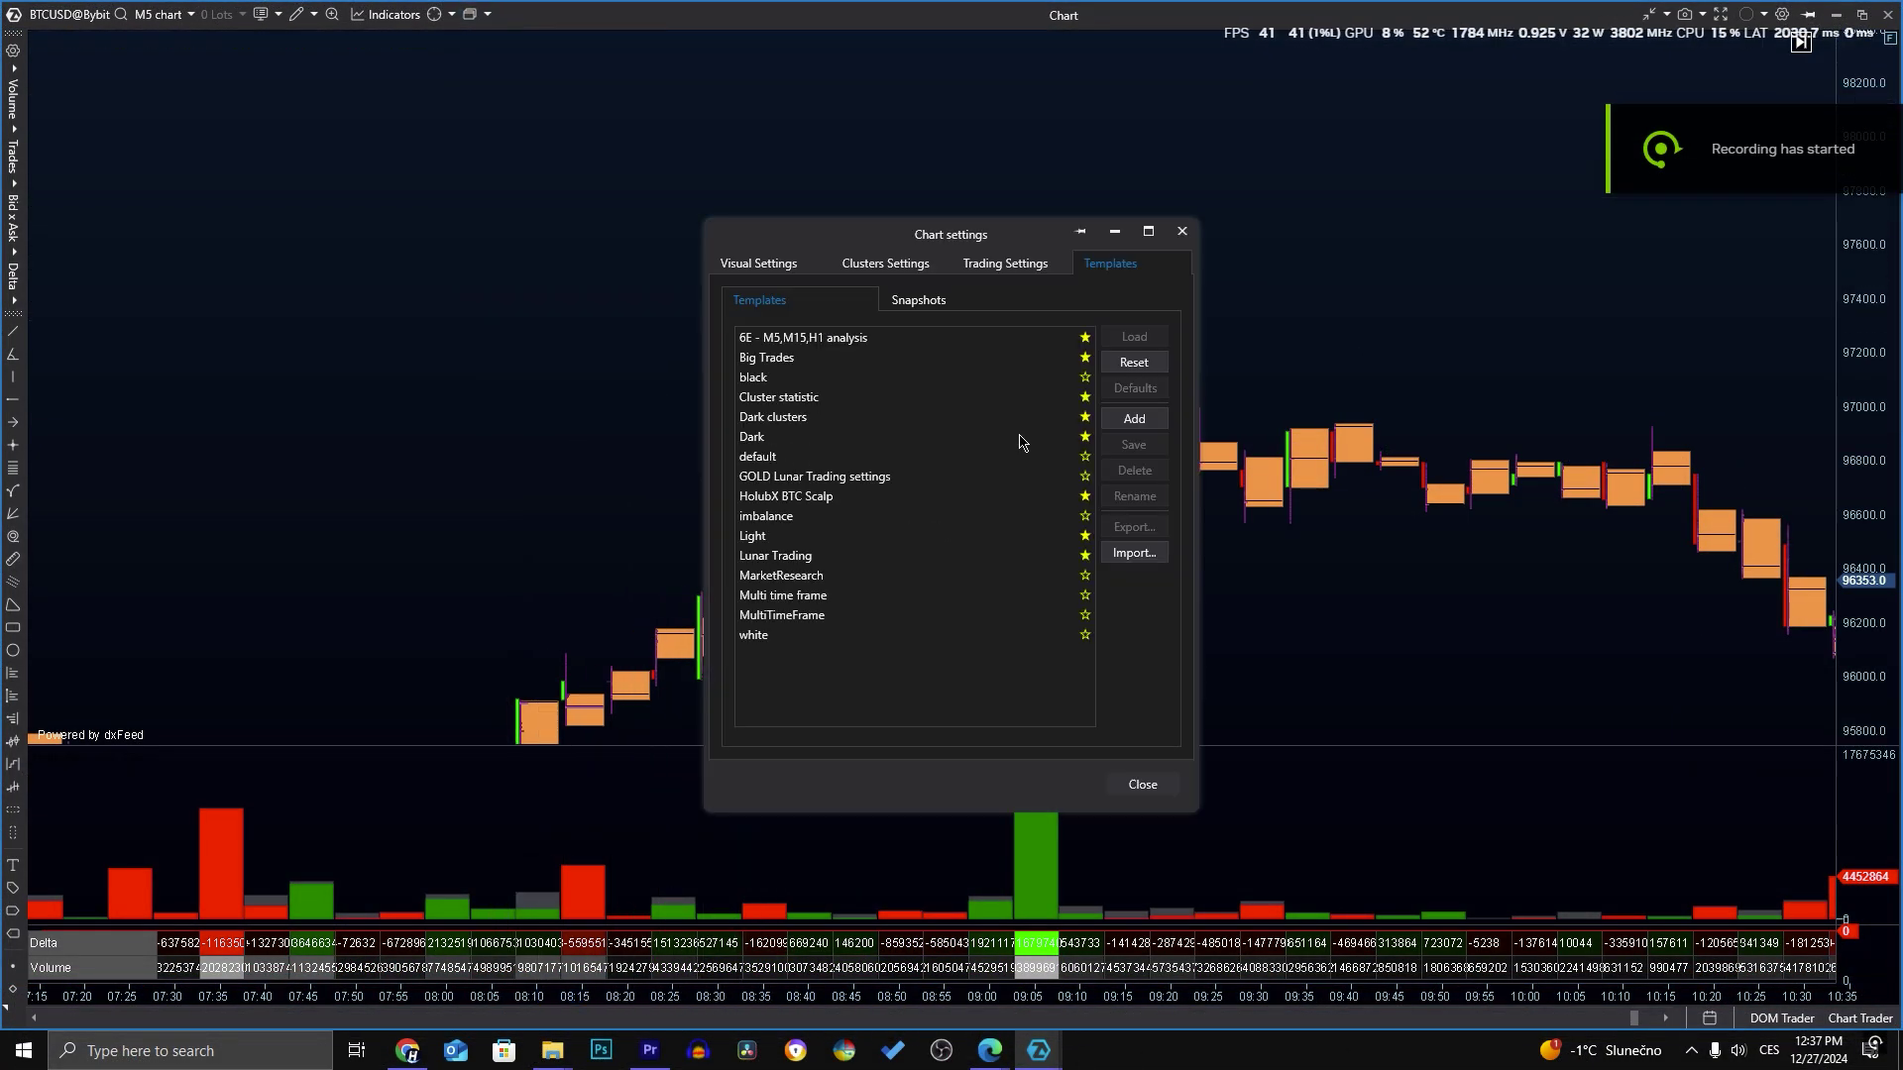
left_click(1139, 552)
left_click(1606, 723)
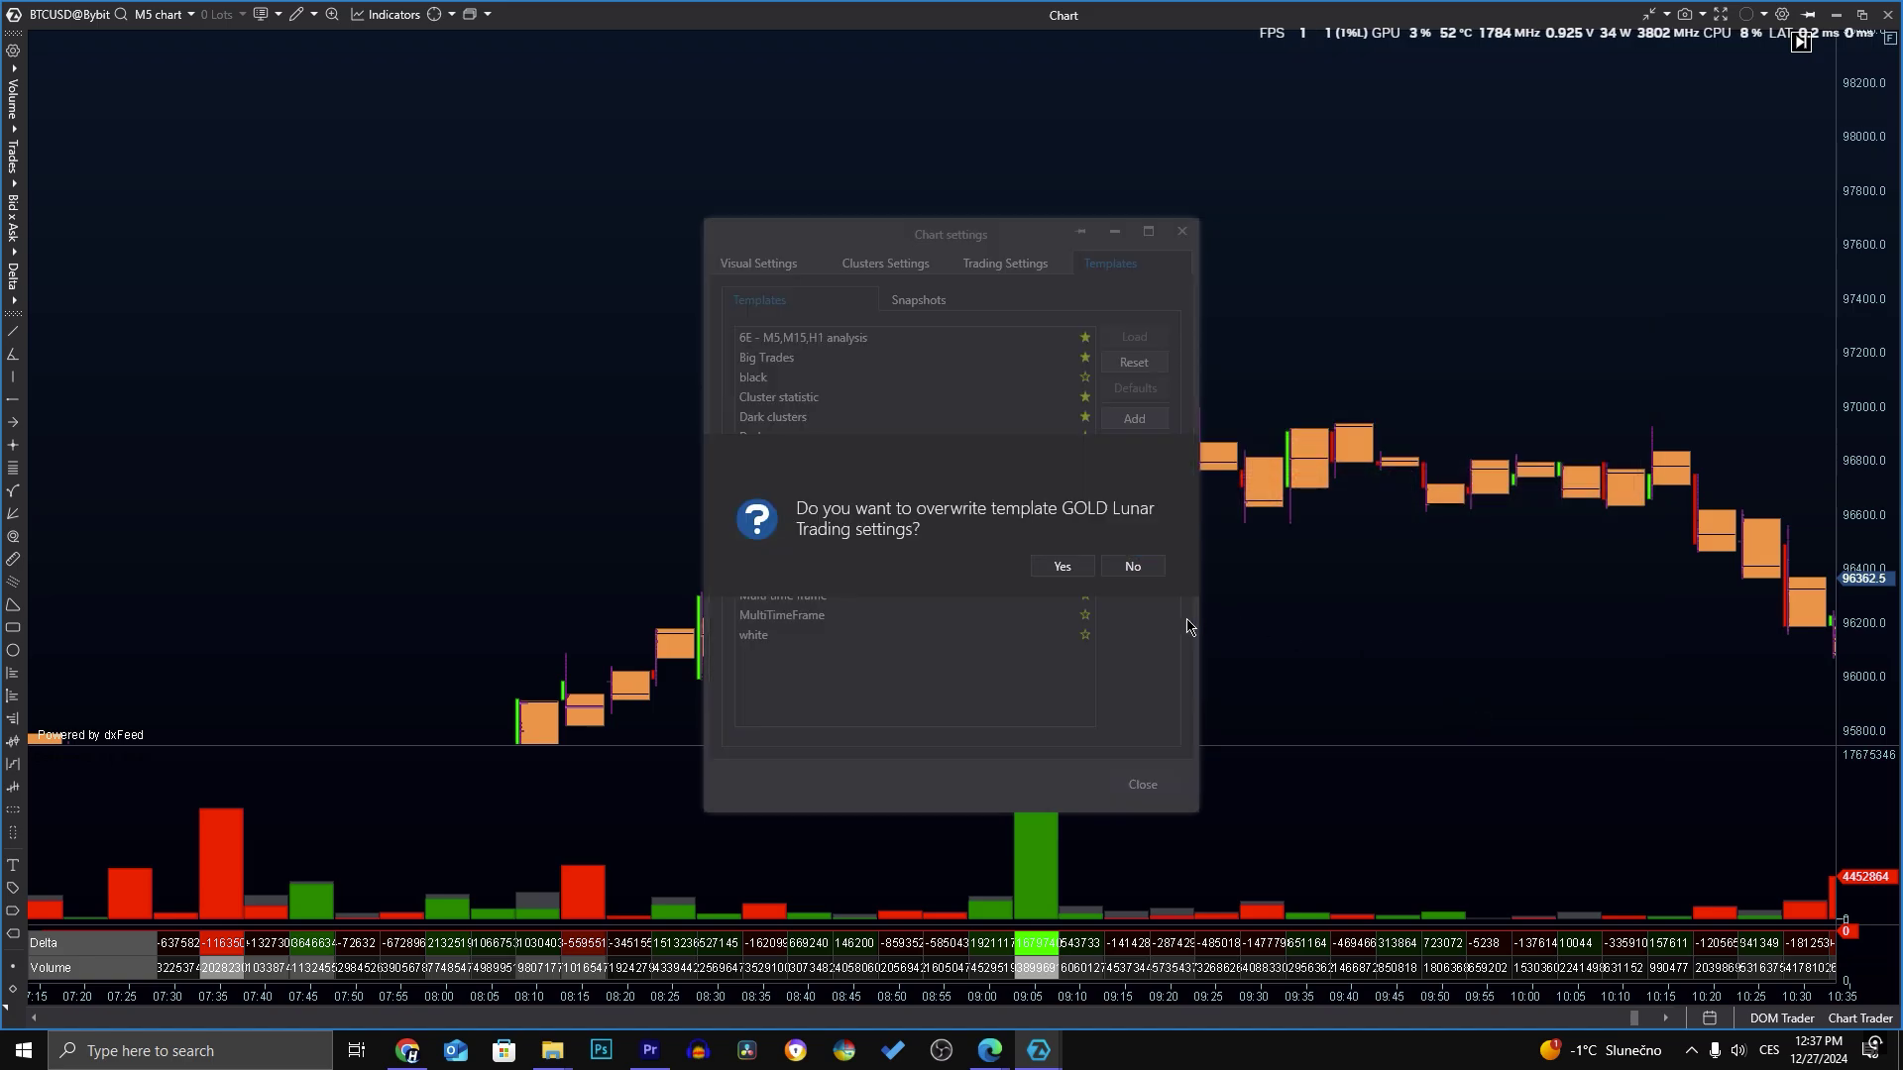
Confirm overwriting the GOLD Lunar Trading settings template, then zoom into the chart
left_click(1061, 566)
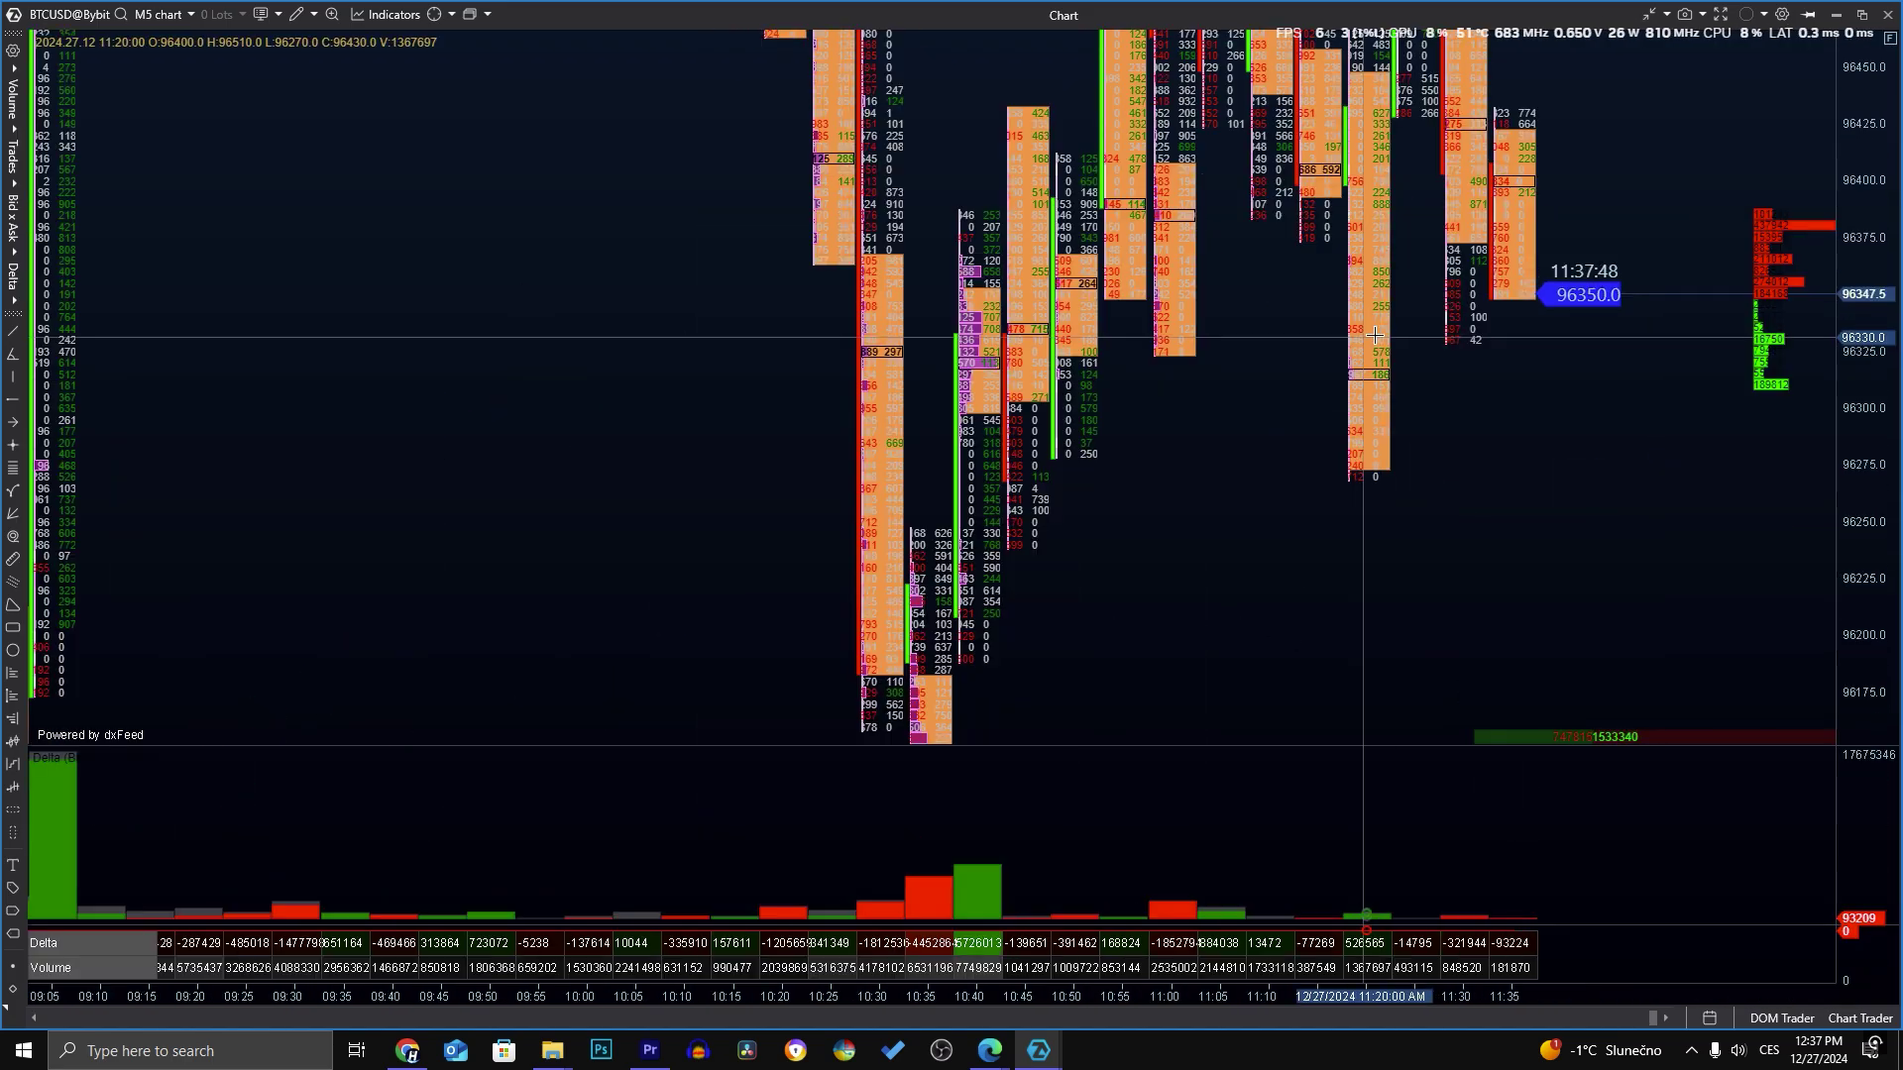
scroll(1423, 516, "up", 3)
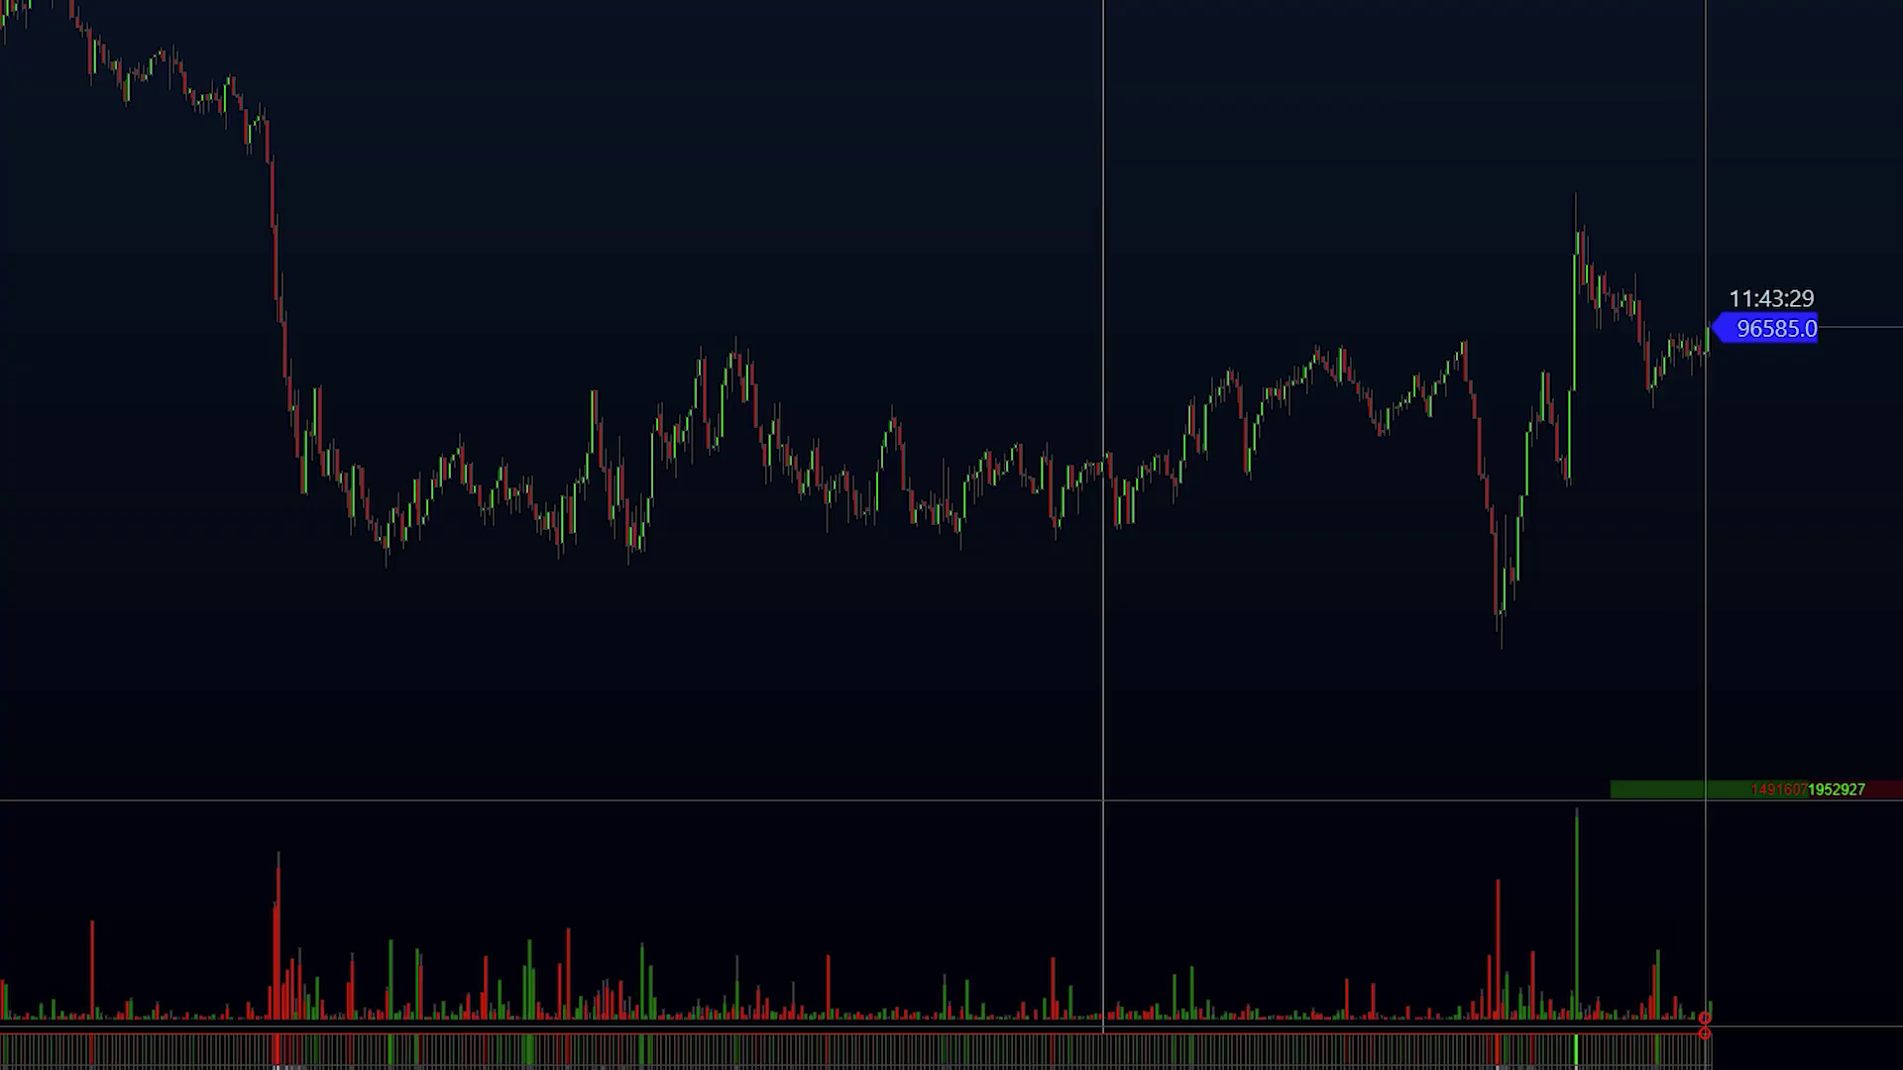
Zoom in on the footprint bars at the sell-off low and stretch the price scale
scroll(1618, 183, "up", 10)
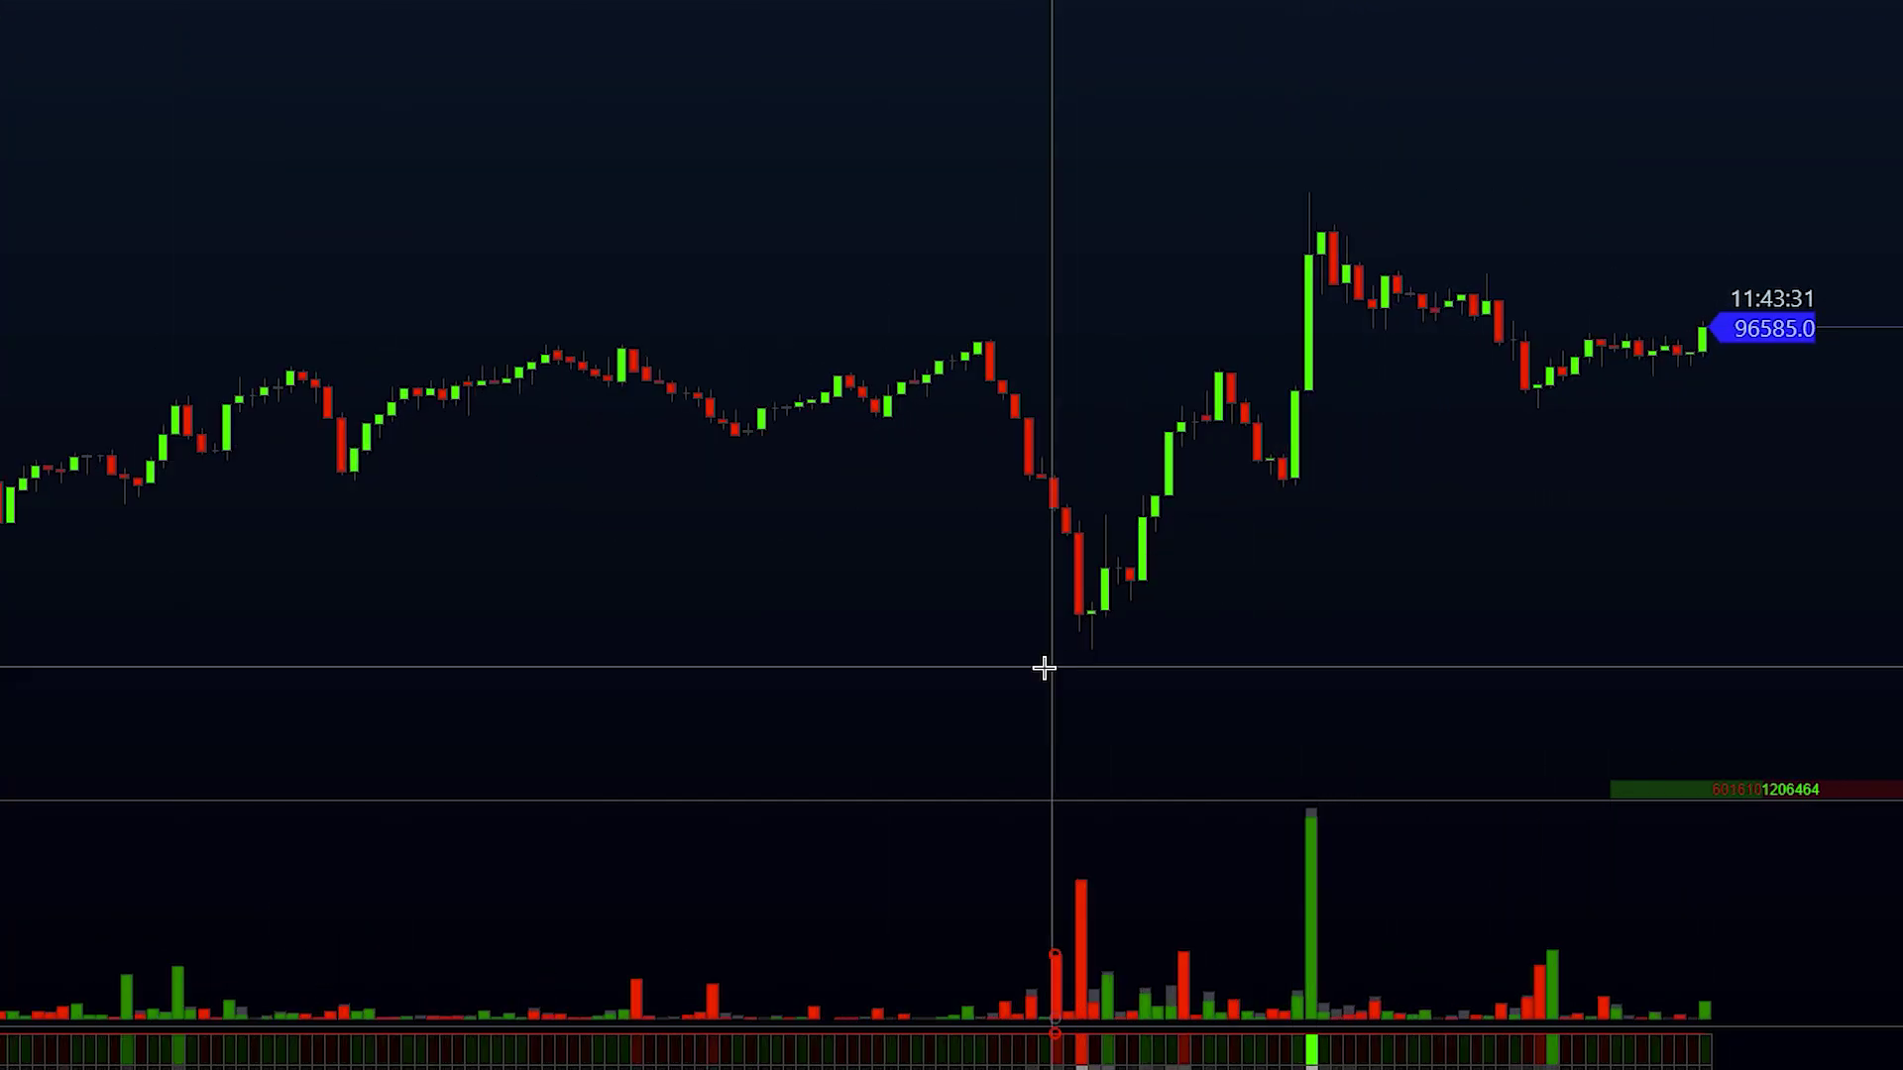
scroll(1439, 499, "up", 10)
left_click_drag(1877, 238, 1877, 99)
scroll(569, 472, "up", 3)
left_click_drag(569, 472, 1427, 574)
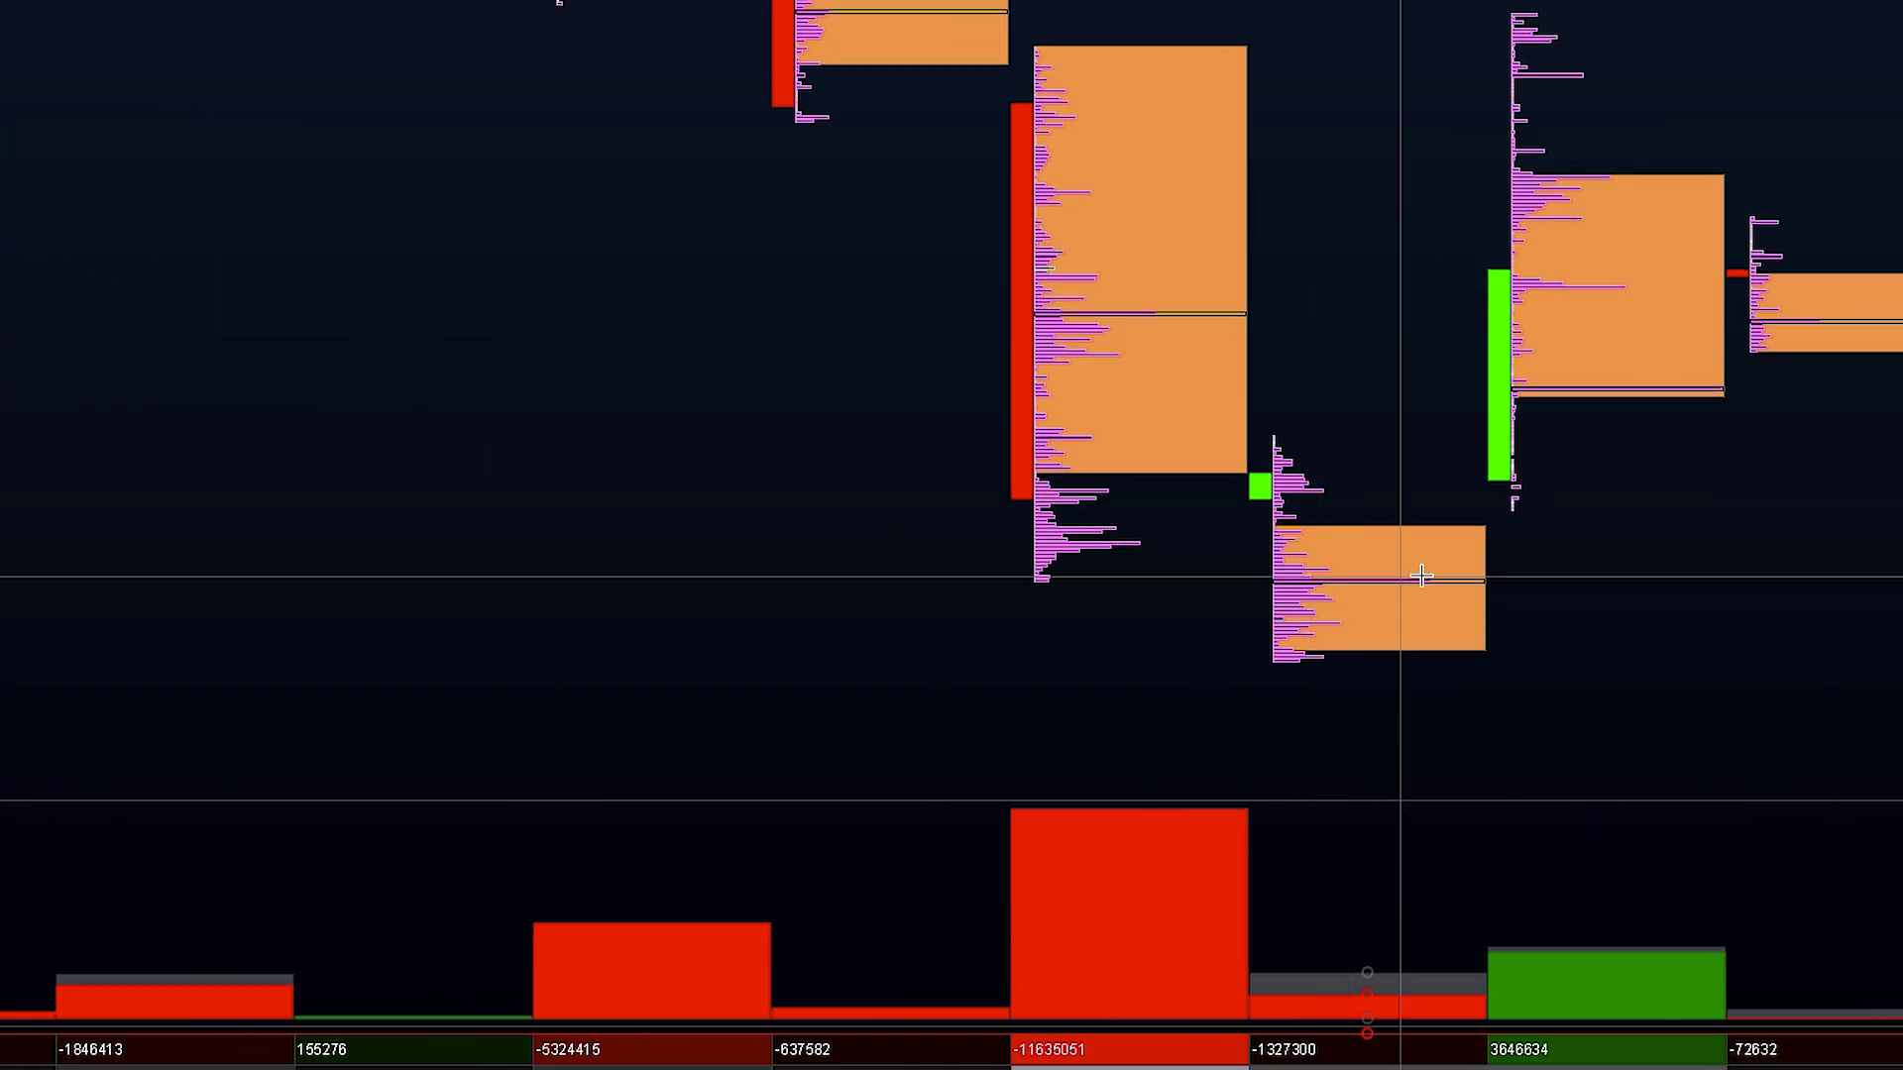
scroll(1427, 585, "up", 2)
left_click_drag(1883, 397, 1883, 298)
left_click_drag(812, 426, 775, 474)
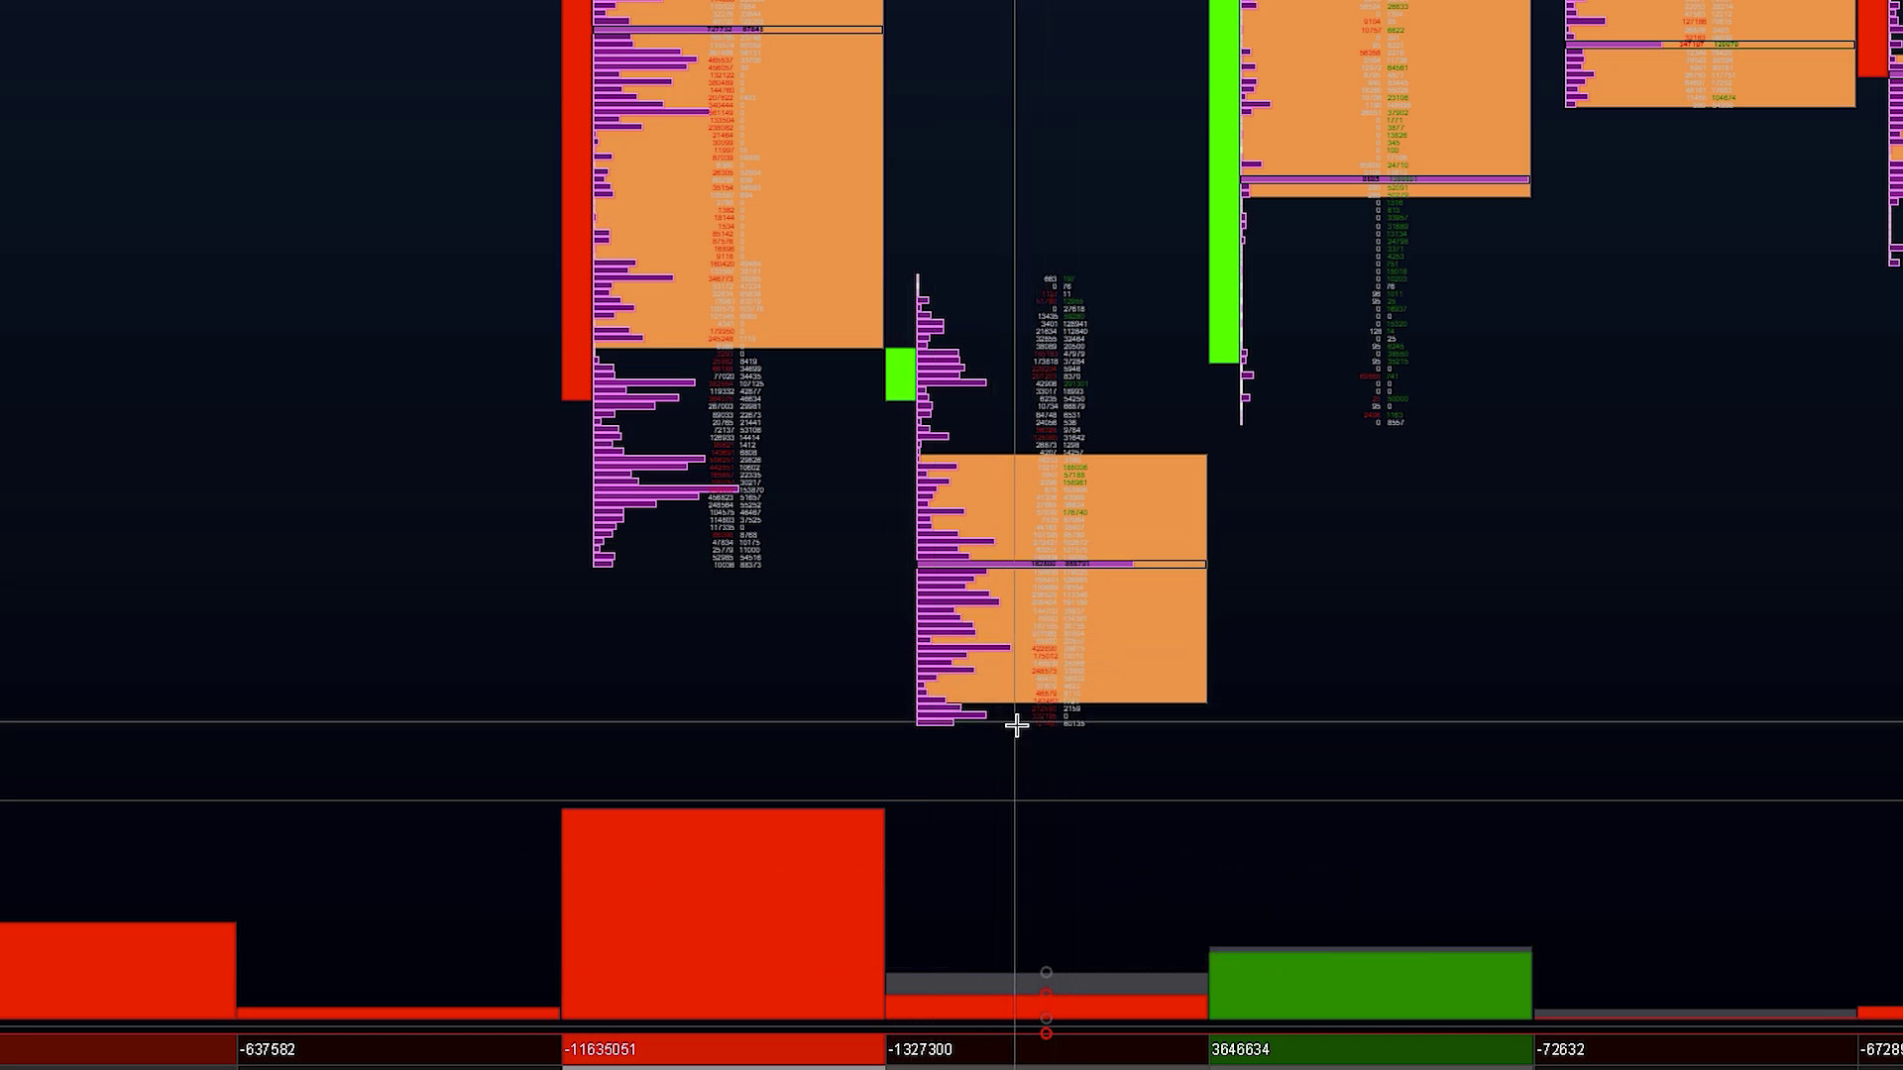
Pan through the footprint bars following the low and compress the price scale
left_click_drag(1157, 514, 1028, 620)
left_click_drag(1219, 219, 1109, 418)
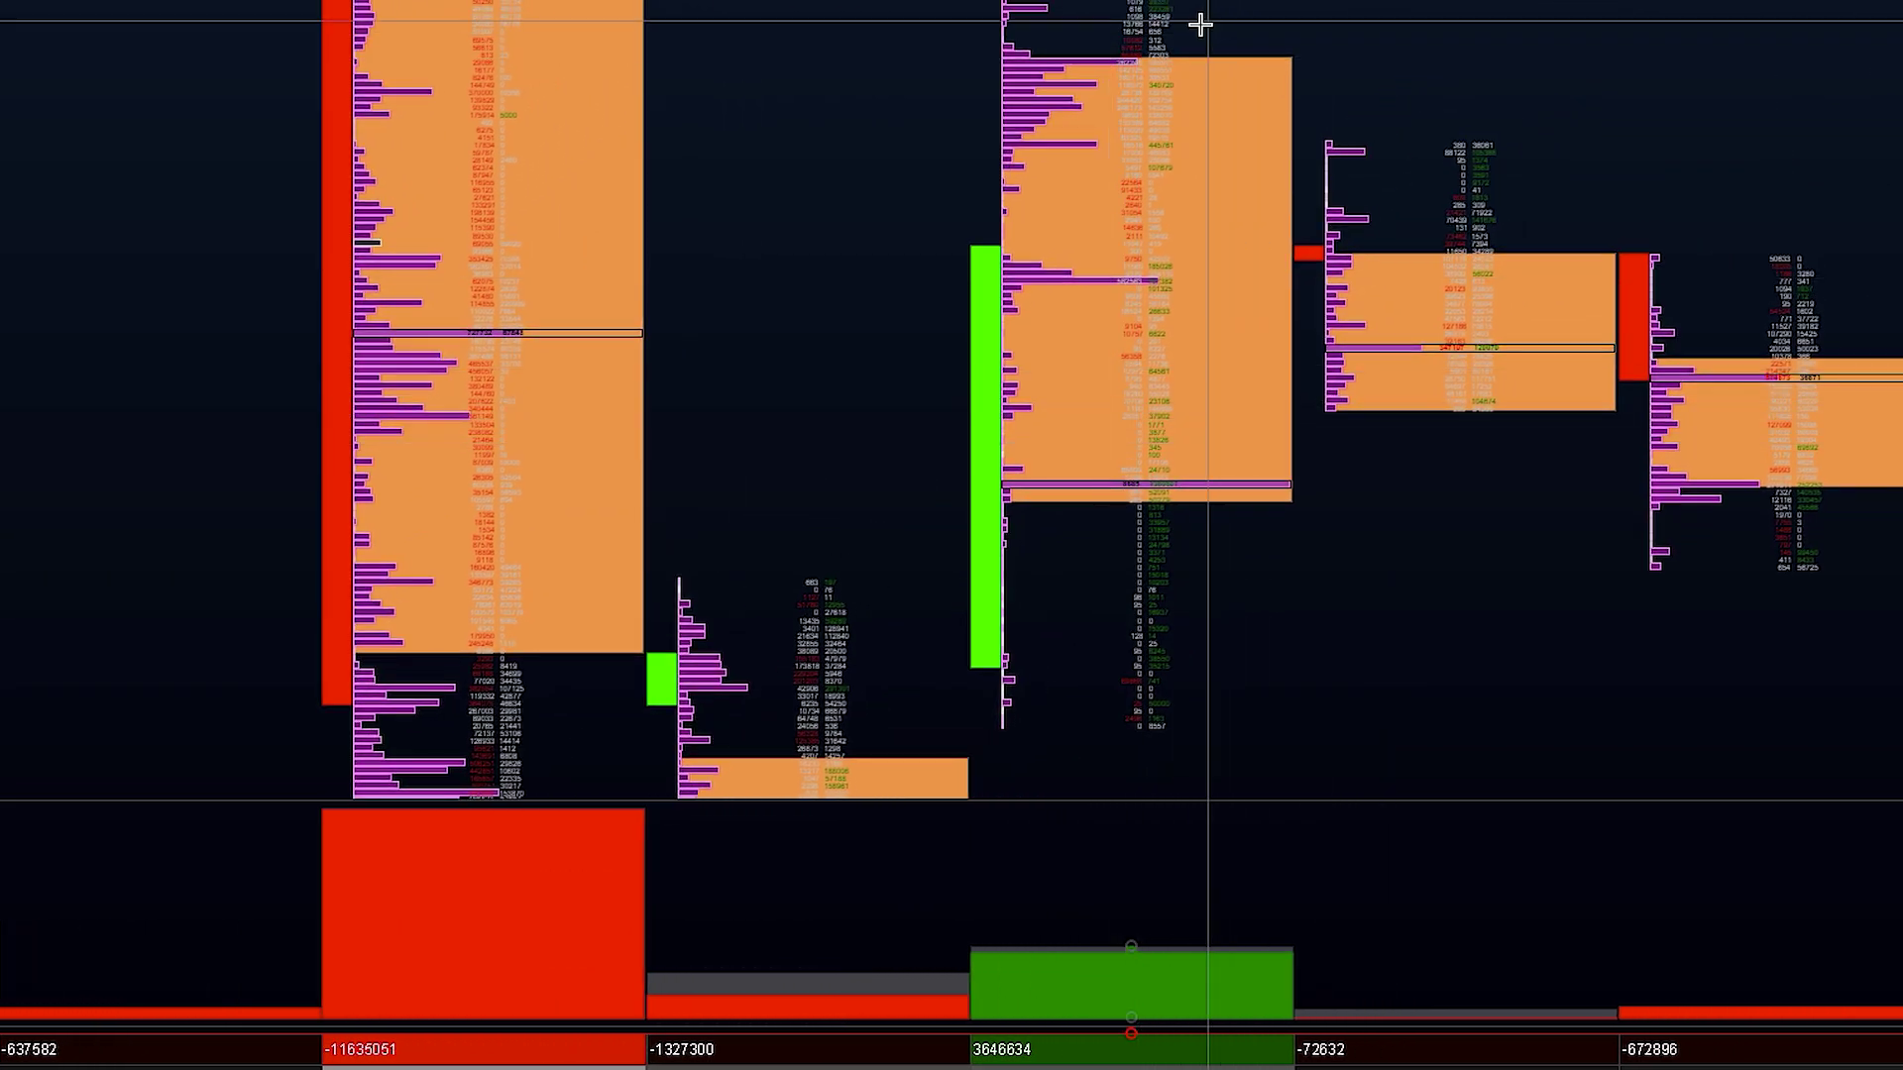
left_click_drag(1220, 270, 1155, 303)
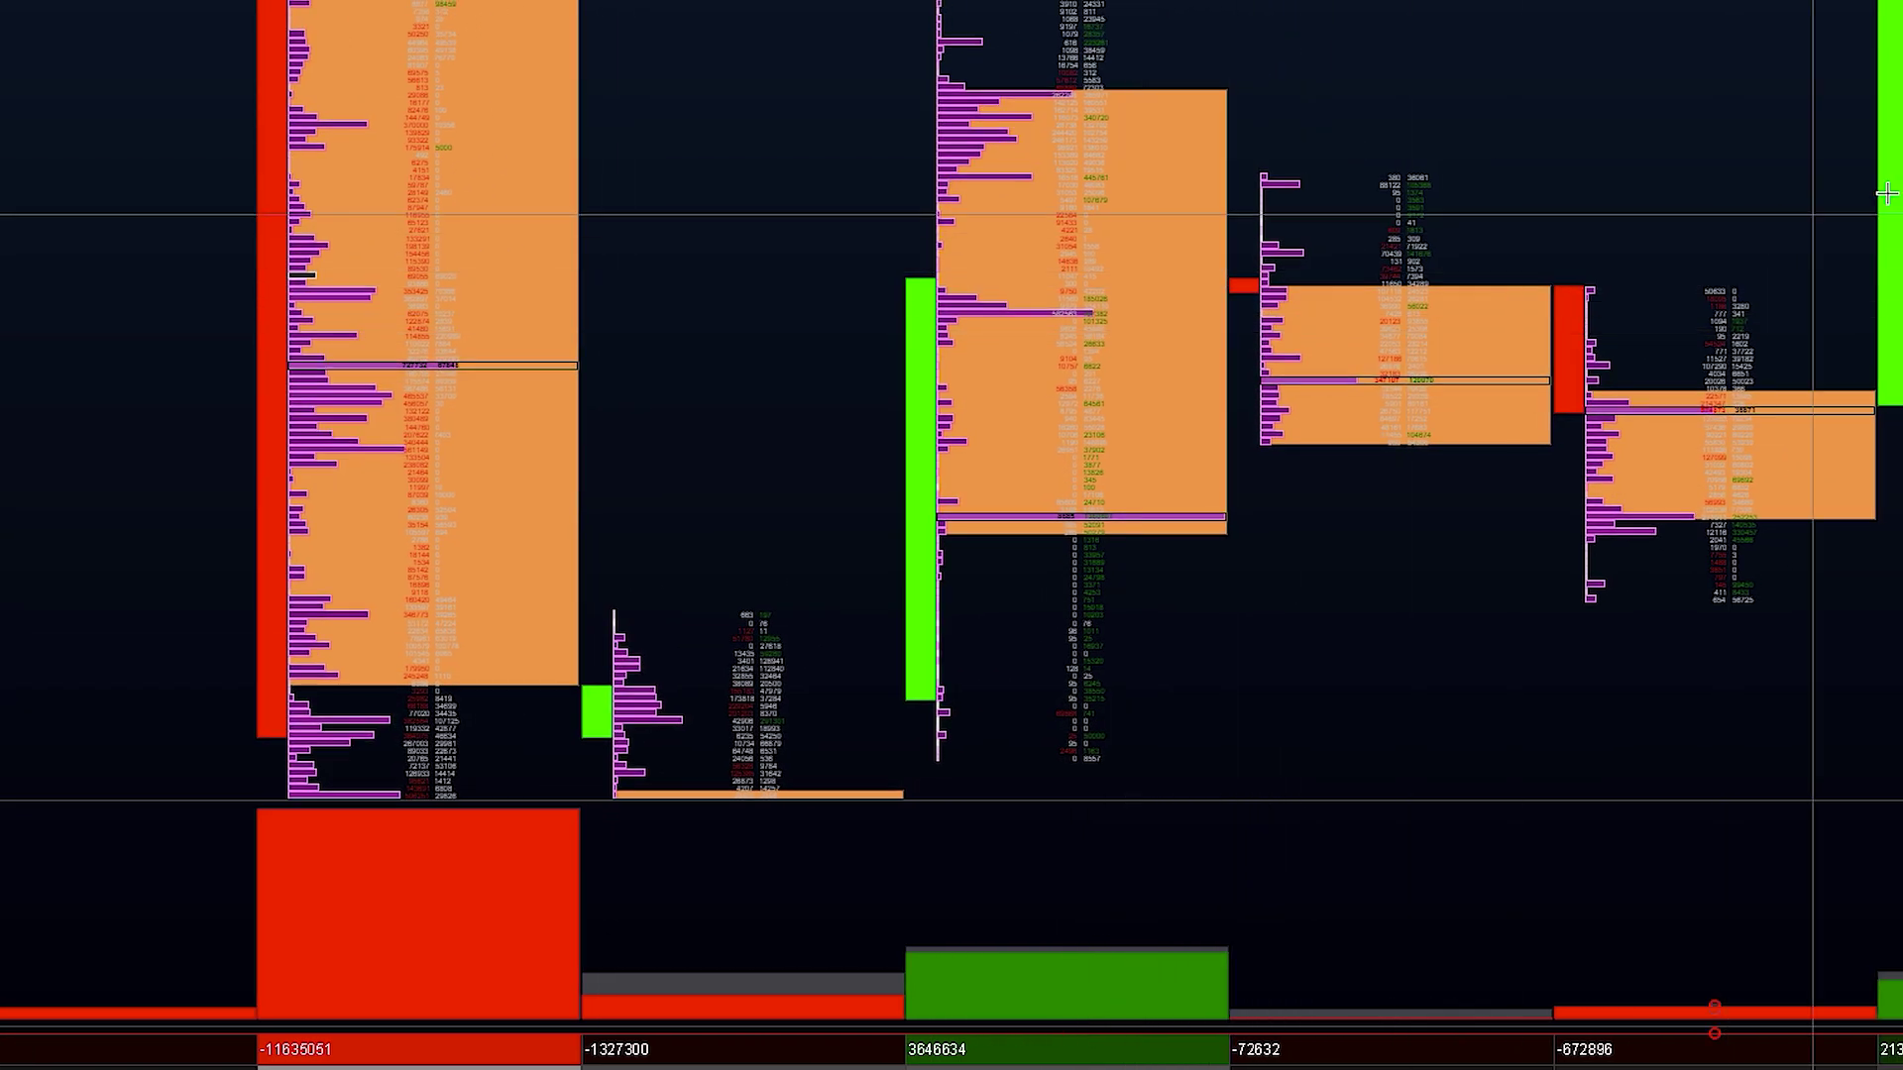
left_click_drag(1898, 188, 1898, 684)
Zoom back out to earlier bars, then open the 4Module - Orderflow course section
scroll(1601, 659, "down", 5)
left_click_drag(1583, 619, 1061, 564)
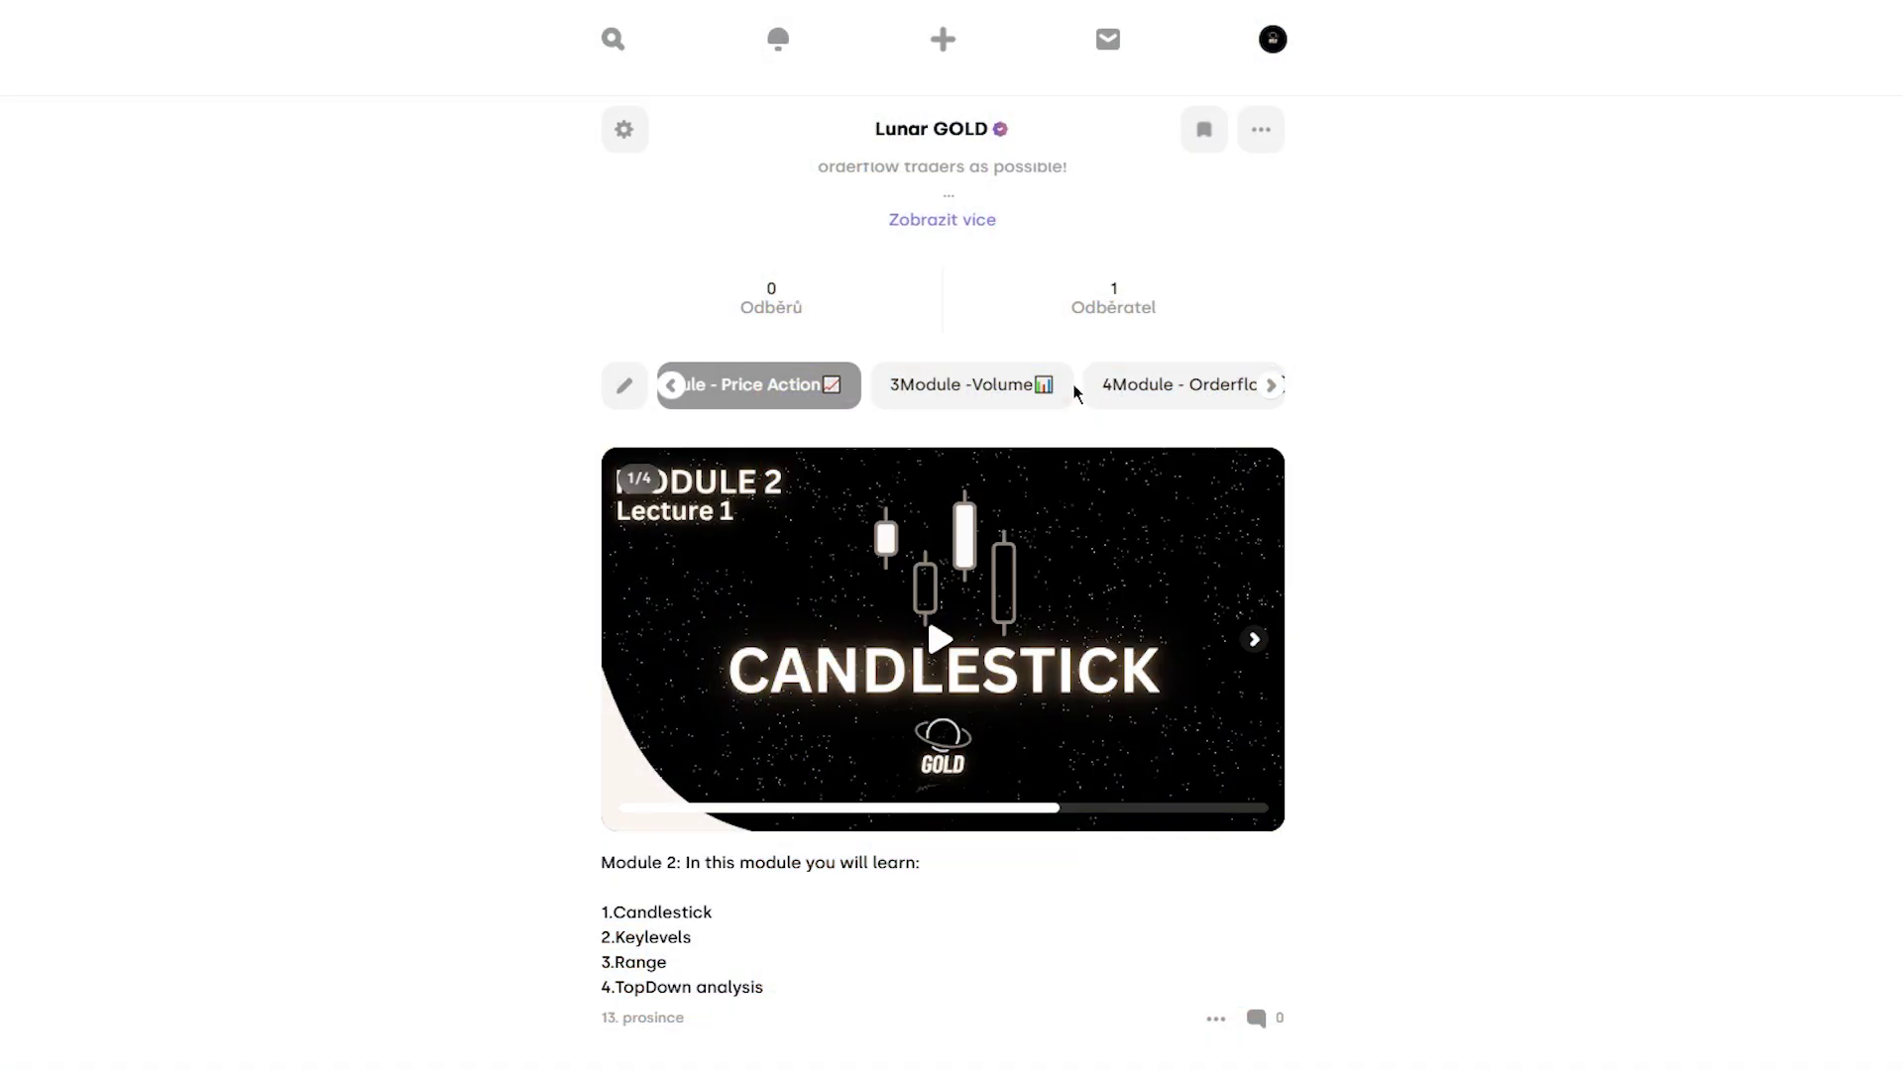
left_click(1224, 386)
scroll(1258, 446, "down", 4)
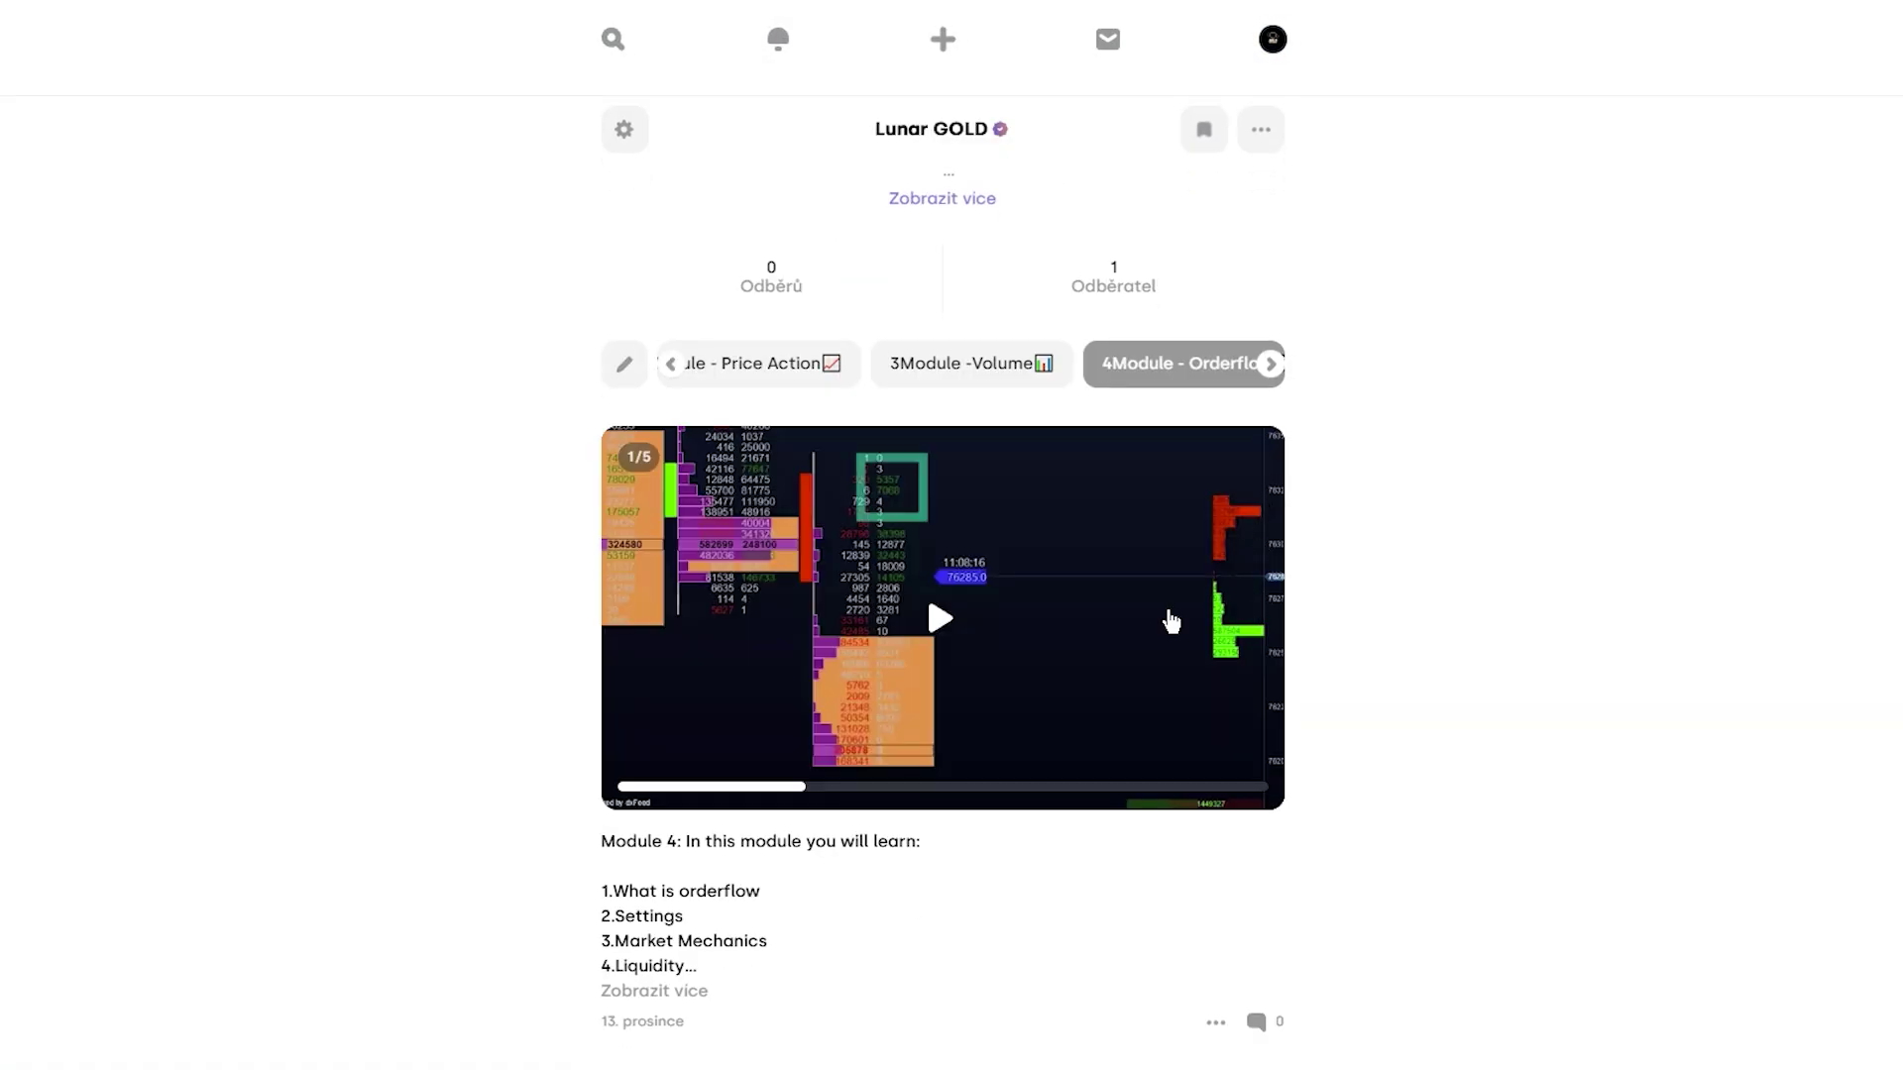
Open the 'What is orderflow' lesson video from Module 4
left_click(1260, 620)
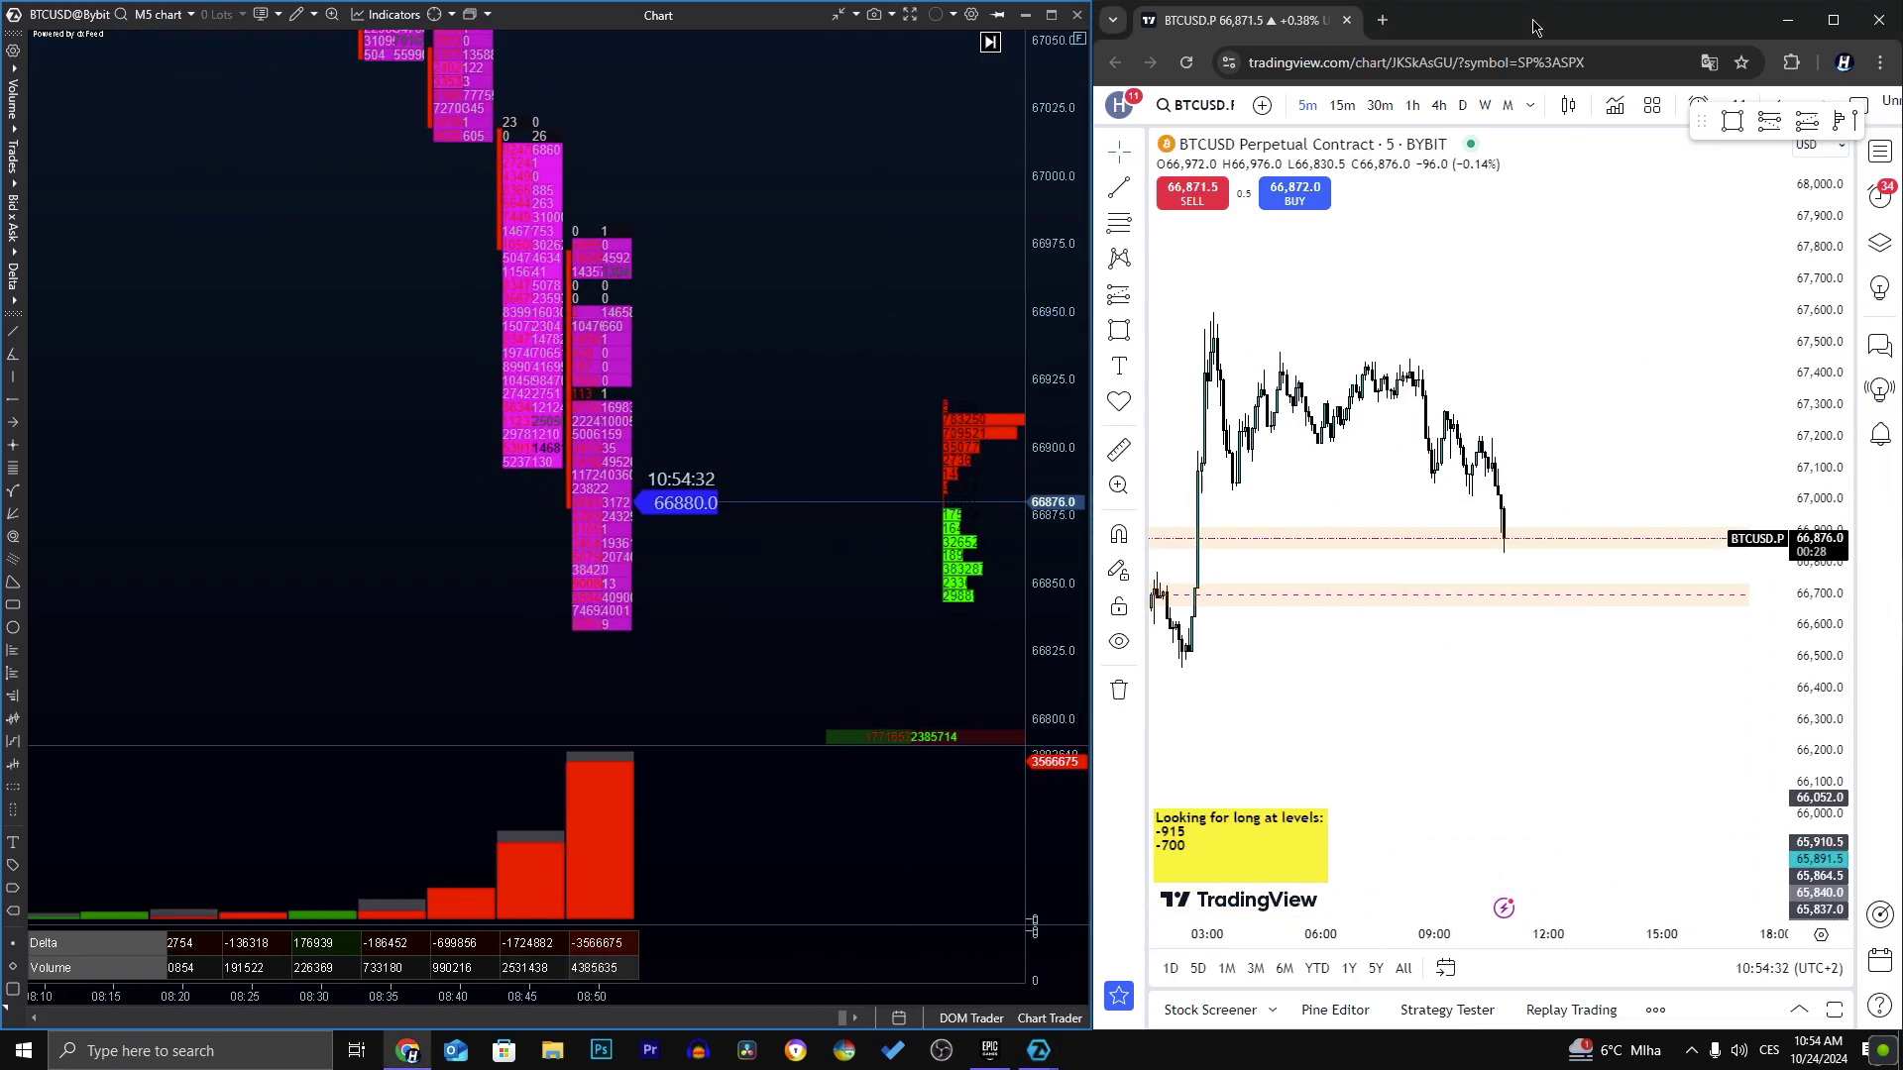
Pan the TradingView chart to the latest price and sketch orange freehand strokes there
scroll(1585, 377, "down", 2)
left_click_drag(1582, 381, 1596, 335)
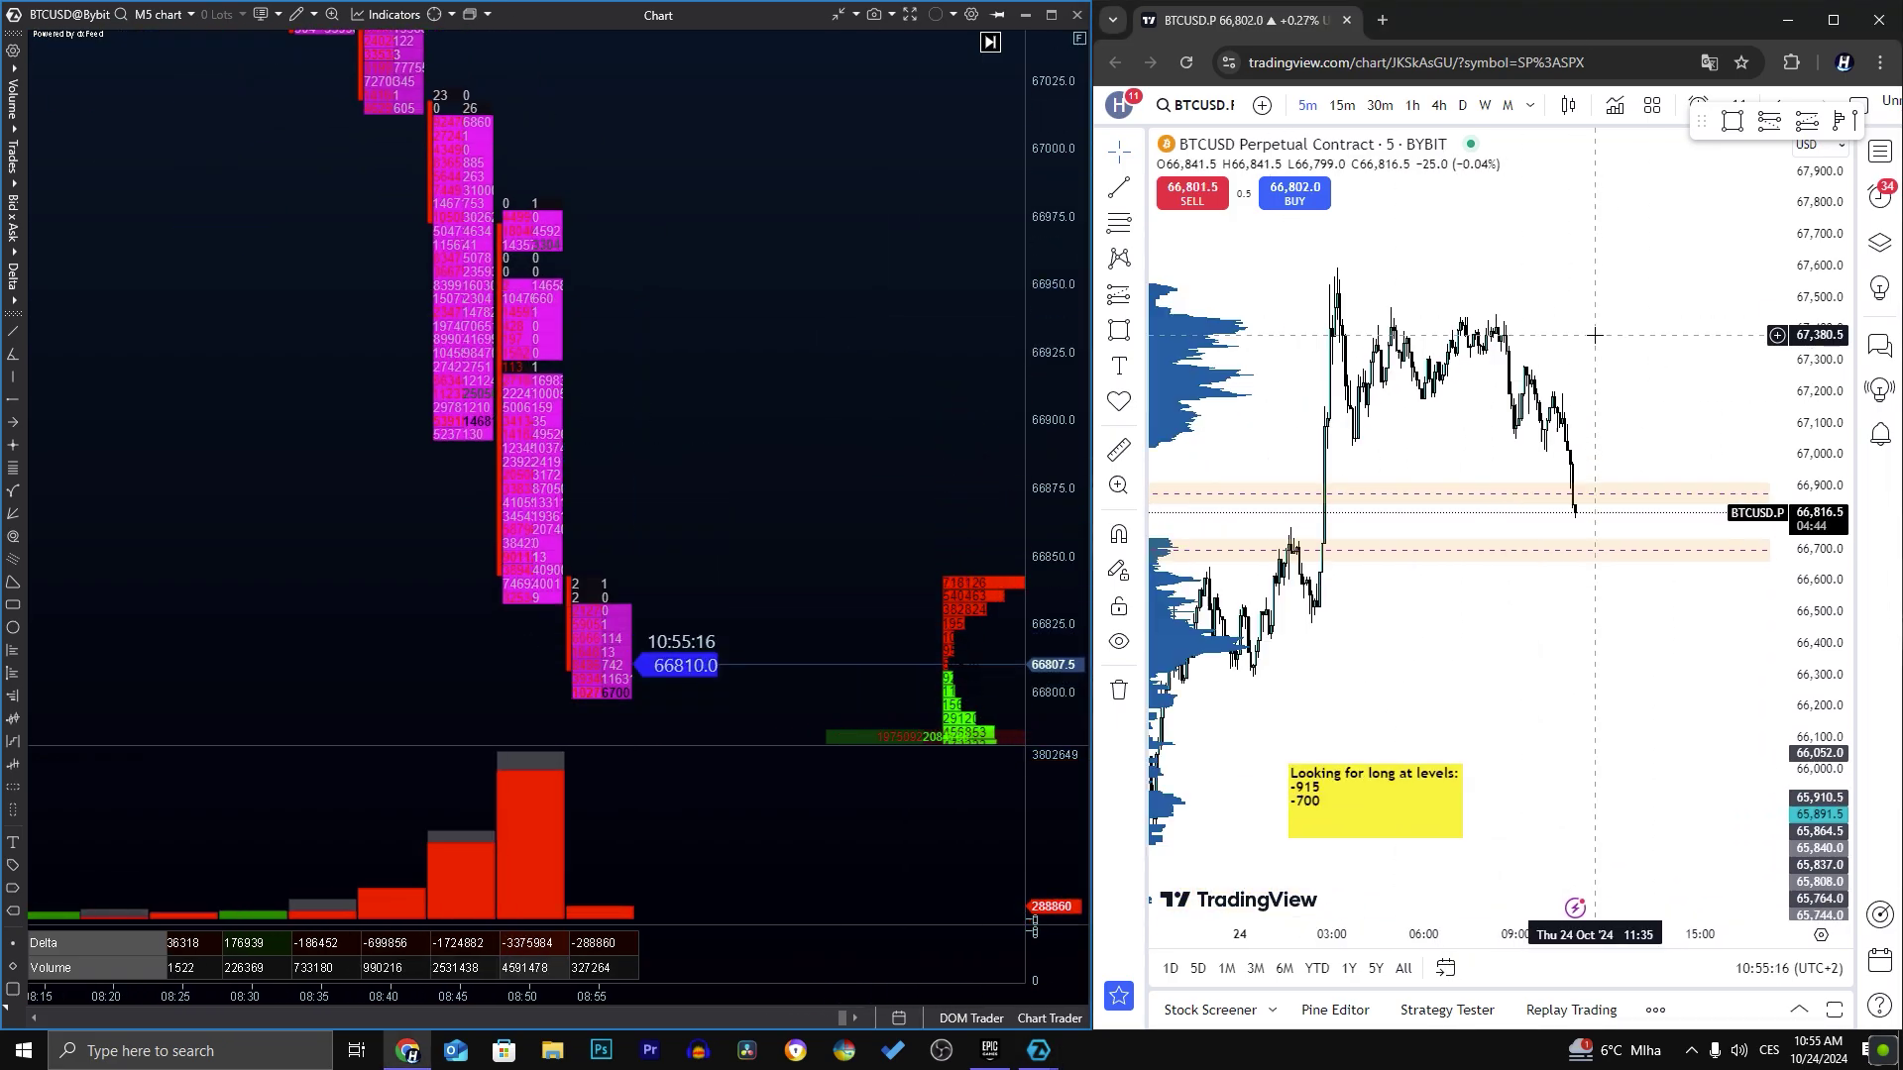
scroll(1618, 361, "up", 1)
left_click(1119, 330)
left_click_drag(1508, 458, 1552, 484)
left_click_drag(1534, 457, 1509, 480)
left_click_drag(1513, 490, 1556, 494)
left_click_drag(1530, 503, 1576, 513)
Add more orange marks, undo the temporary strokes, and draw one more mark
left_click_drag(1635, 511, 1630, 515)
left_click_drag(1575, 496, 1685, 256)
left_click_drag(1387, 689, 1427, 595)
left_click_drag(1427, 595, 1467, 674)
key("ctrl+z")
key("ctrl+z")
key("ctrl+z")
key("ctrl+z")
key("ctrl+z")
key("ctrl+z")
key("ctrl+z")
key("ctrl+z")
key("ctrl+z")
left_click(1419, 571)
left_click_drag(1585, 615, 1571, 619)
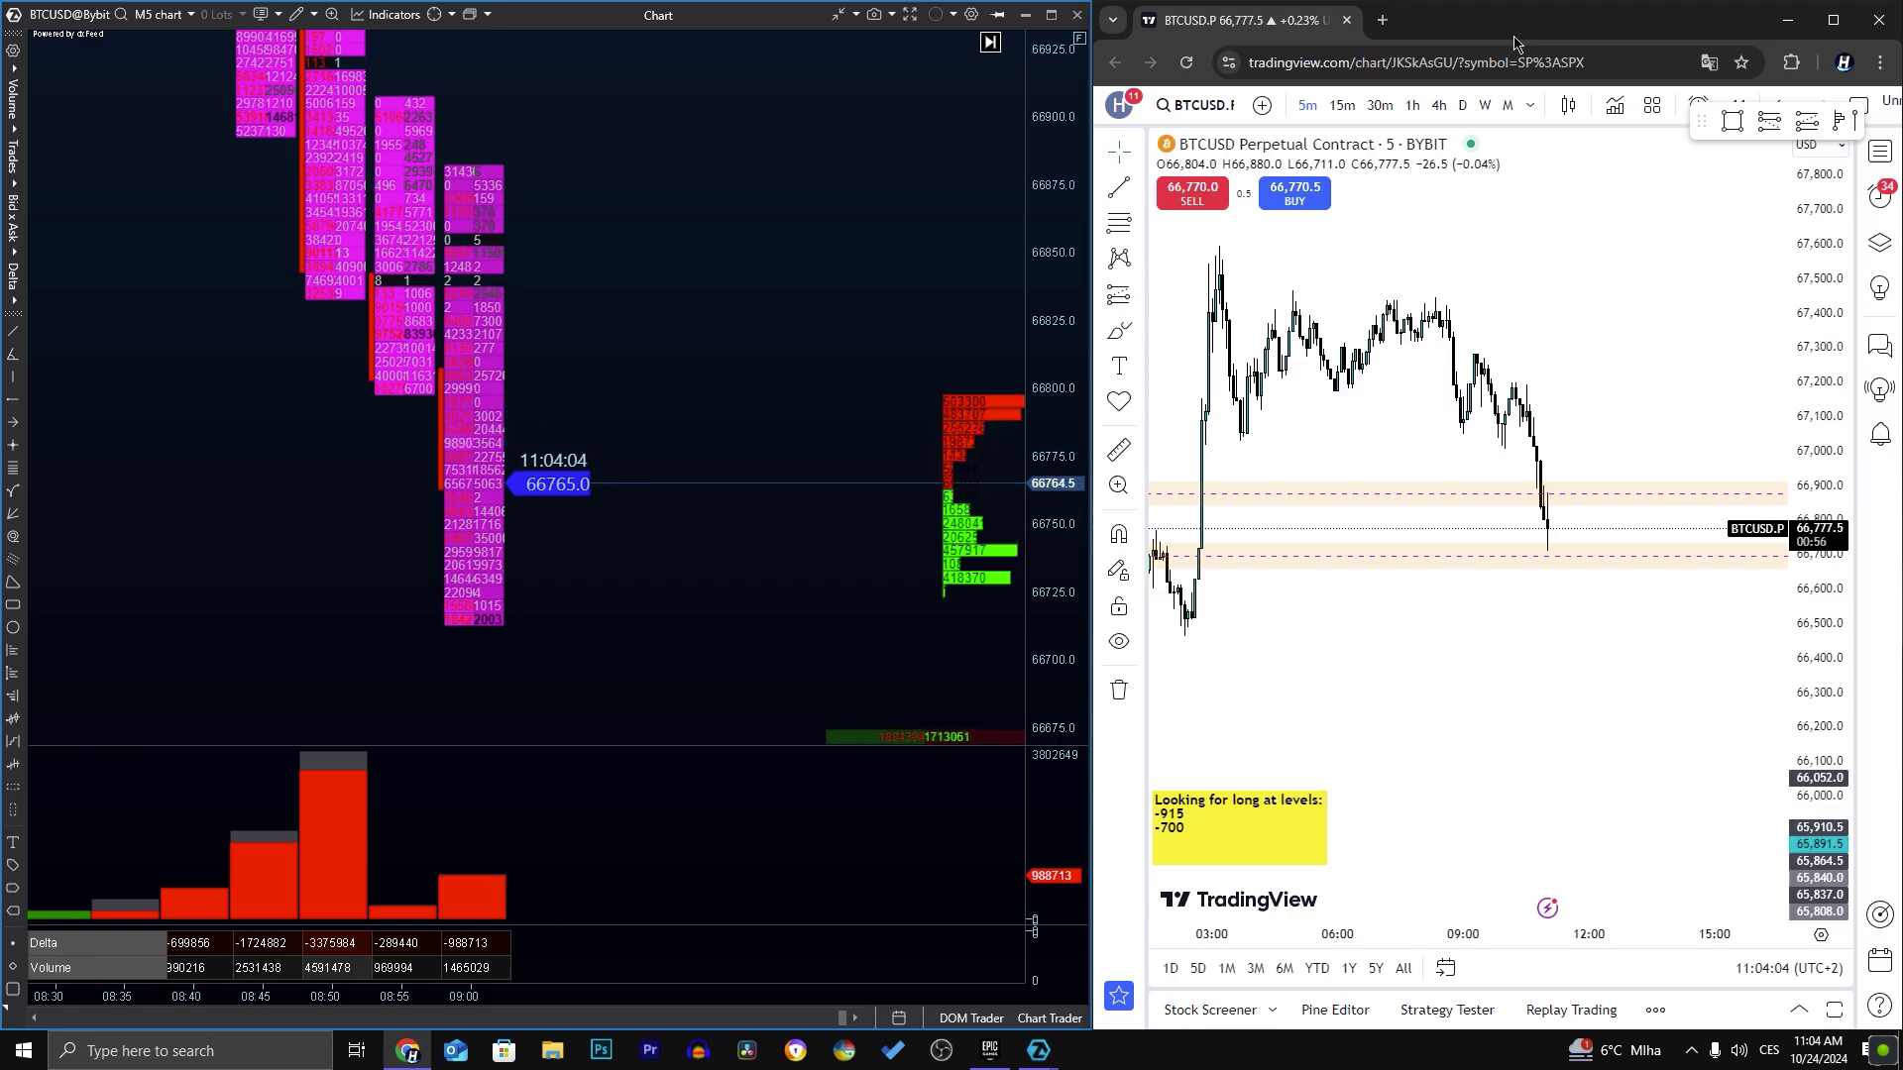
Shift the footprint chart to the latest bars and bring the ATAS chart into focus
scroll(595, 445, "down", 3)
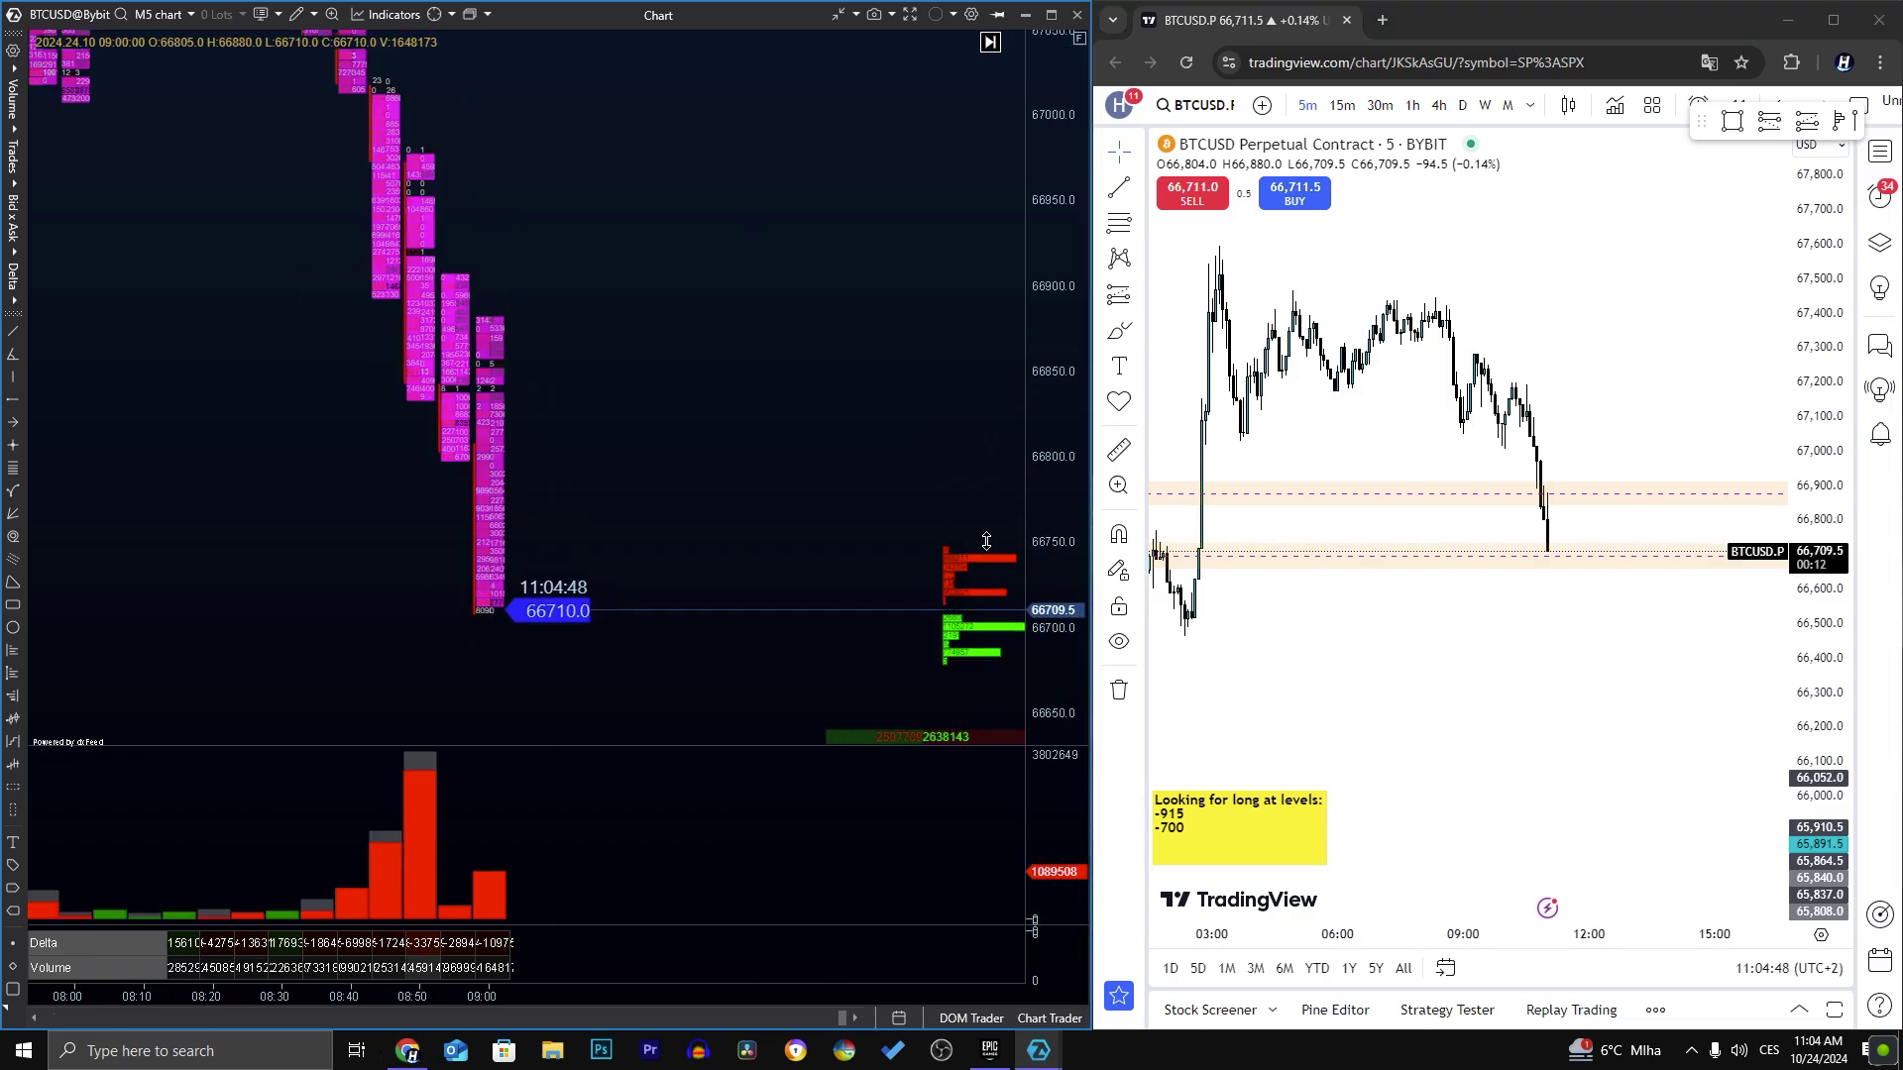
scroll(595, 446, "up", 4)
scroll(1609, 685, "down", 3)
left_click_drag(1609, 685, 1587, 685)
left_click(814, 18)
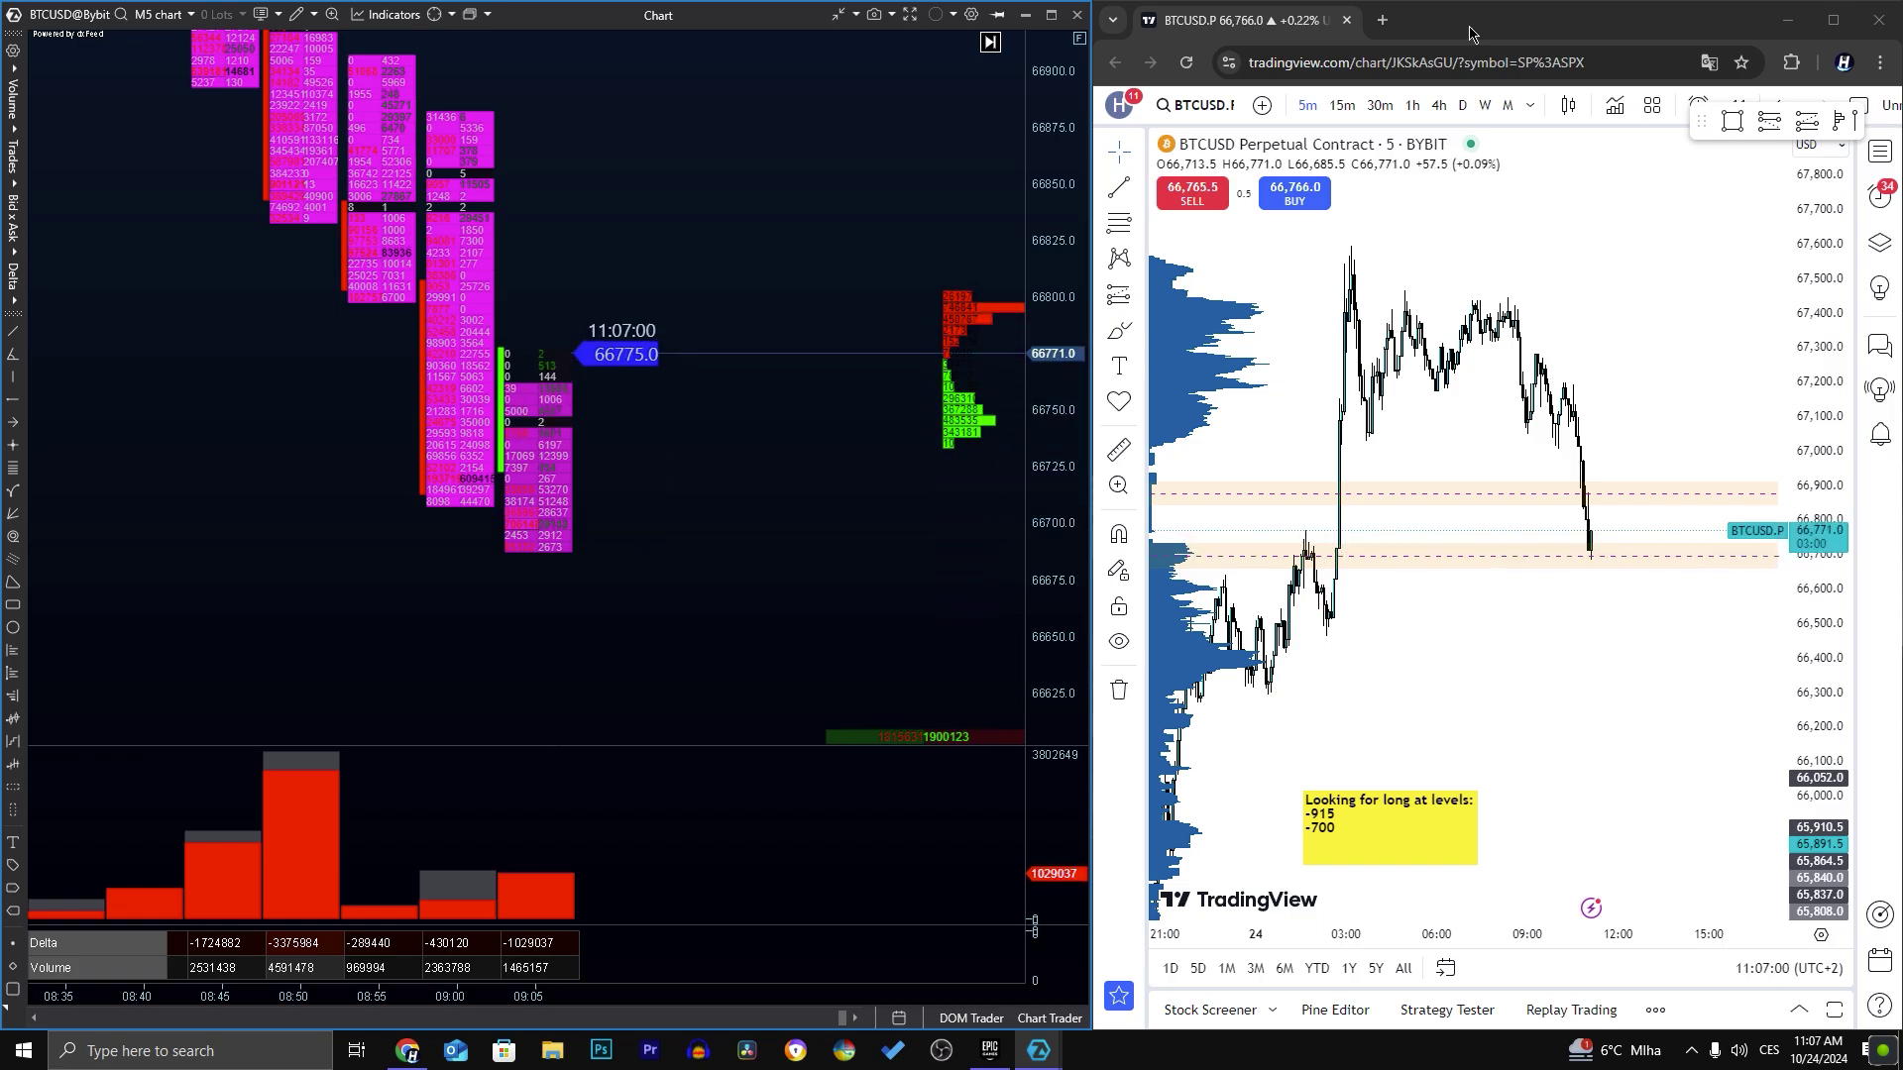
Place a long position at the last bar with a lower stop and submit a market buy
left_click(1119, 295)
left_click(1233, 314)
left_click(1586, 509)
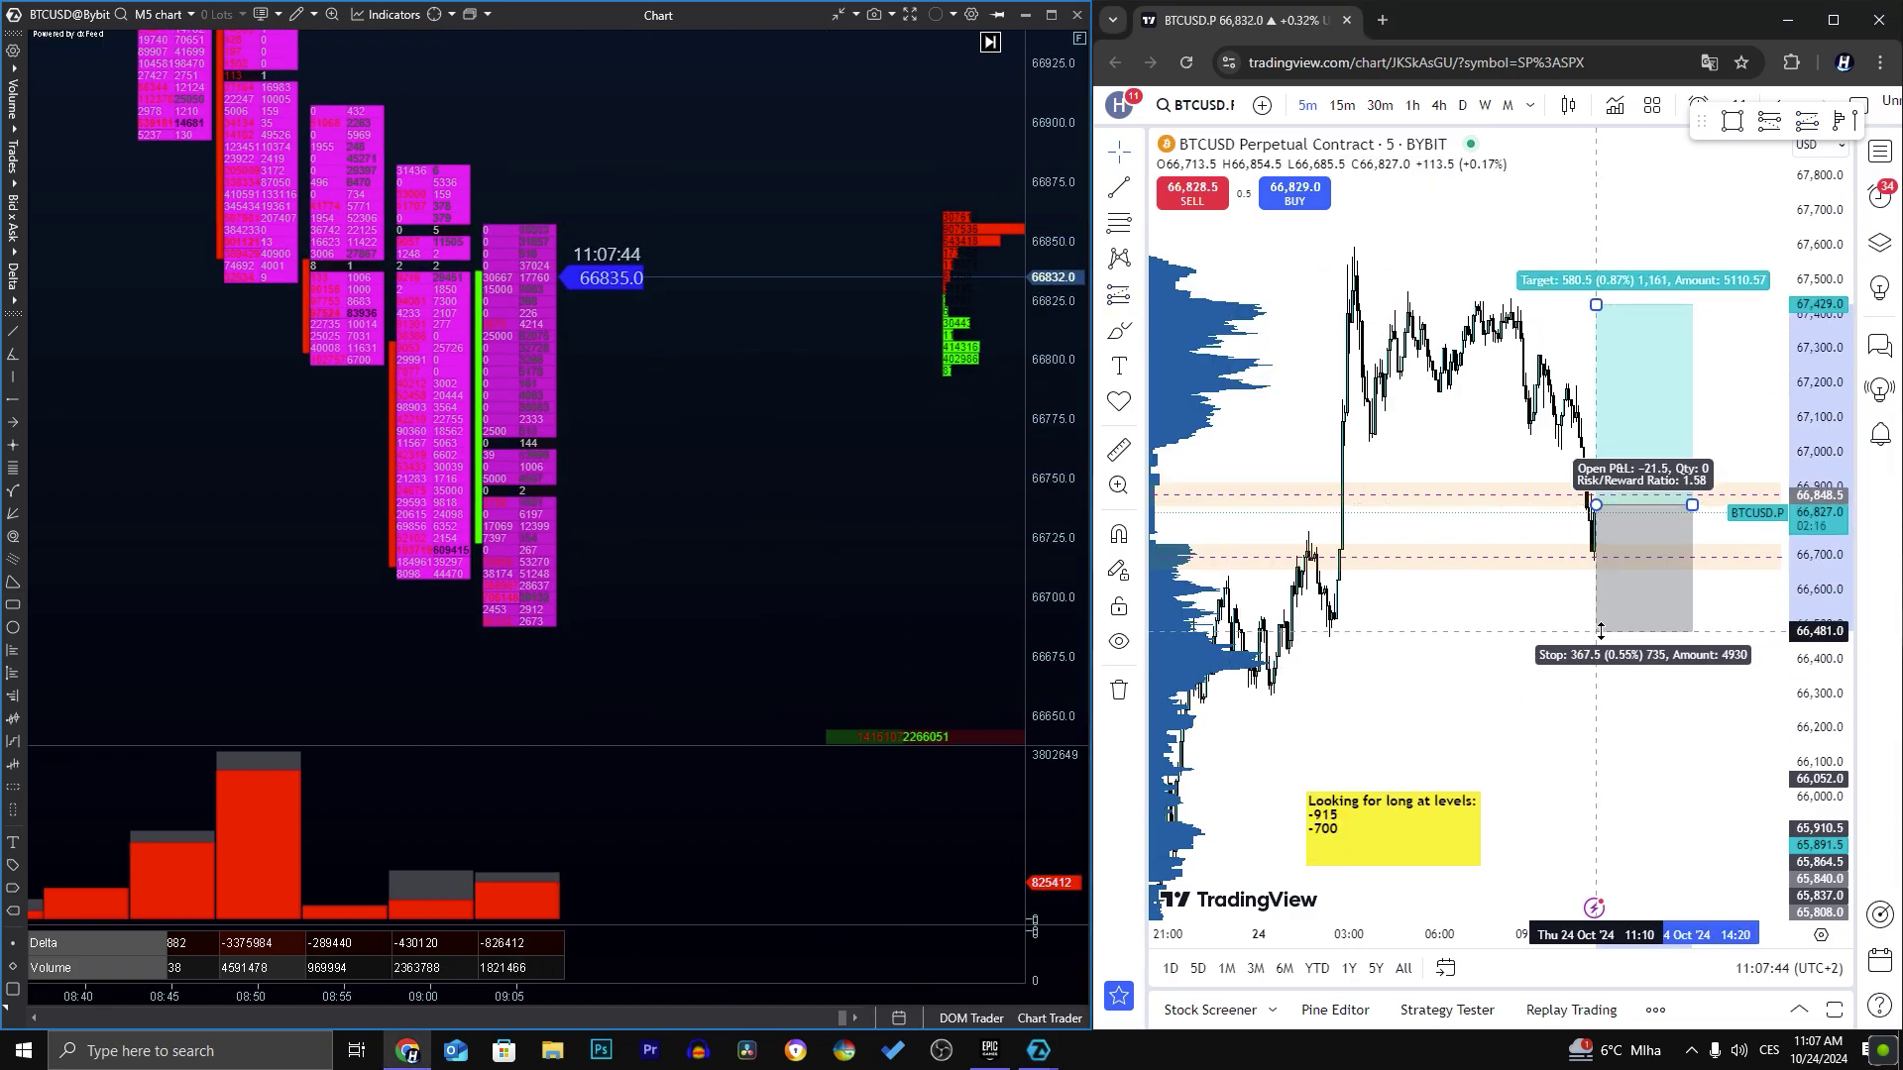
left_click_drag(1450, 691, 1457, 679)
left_click(1572, 384)
left_click(1699, 332)
right_click(1596, 386)
left_click(1665, 402)
left_click(1366, 349)
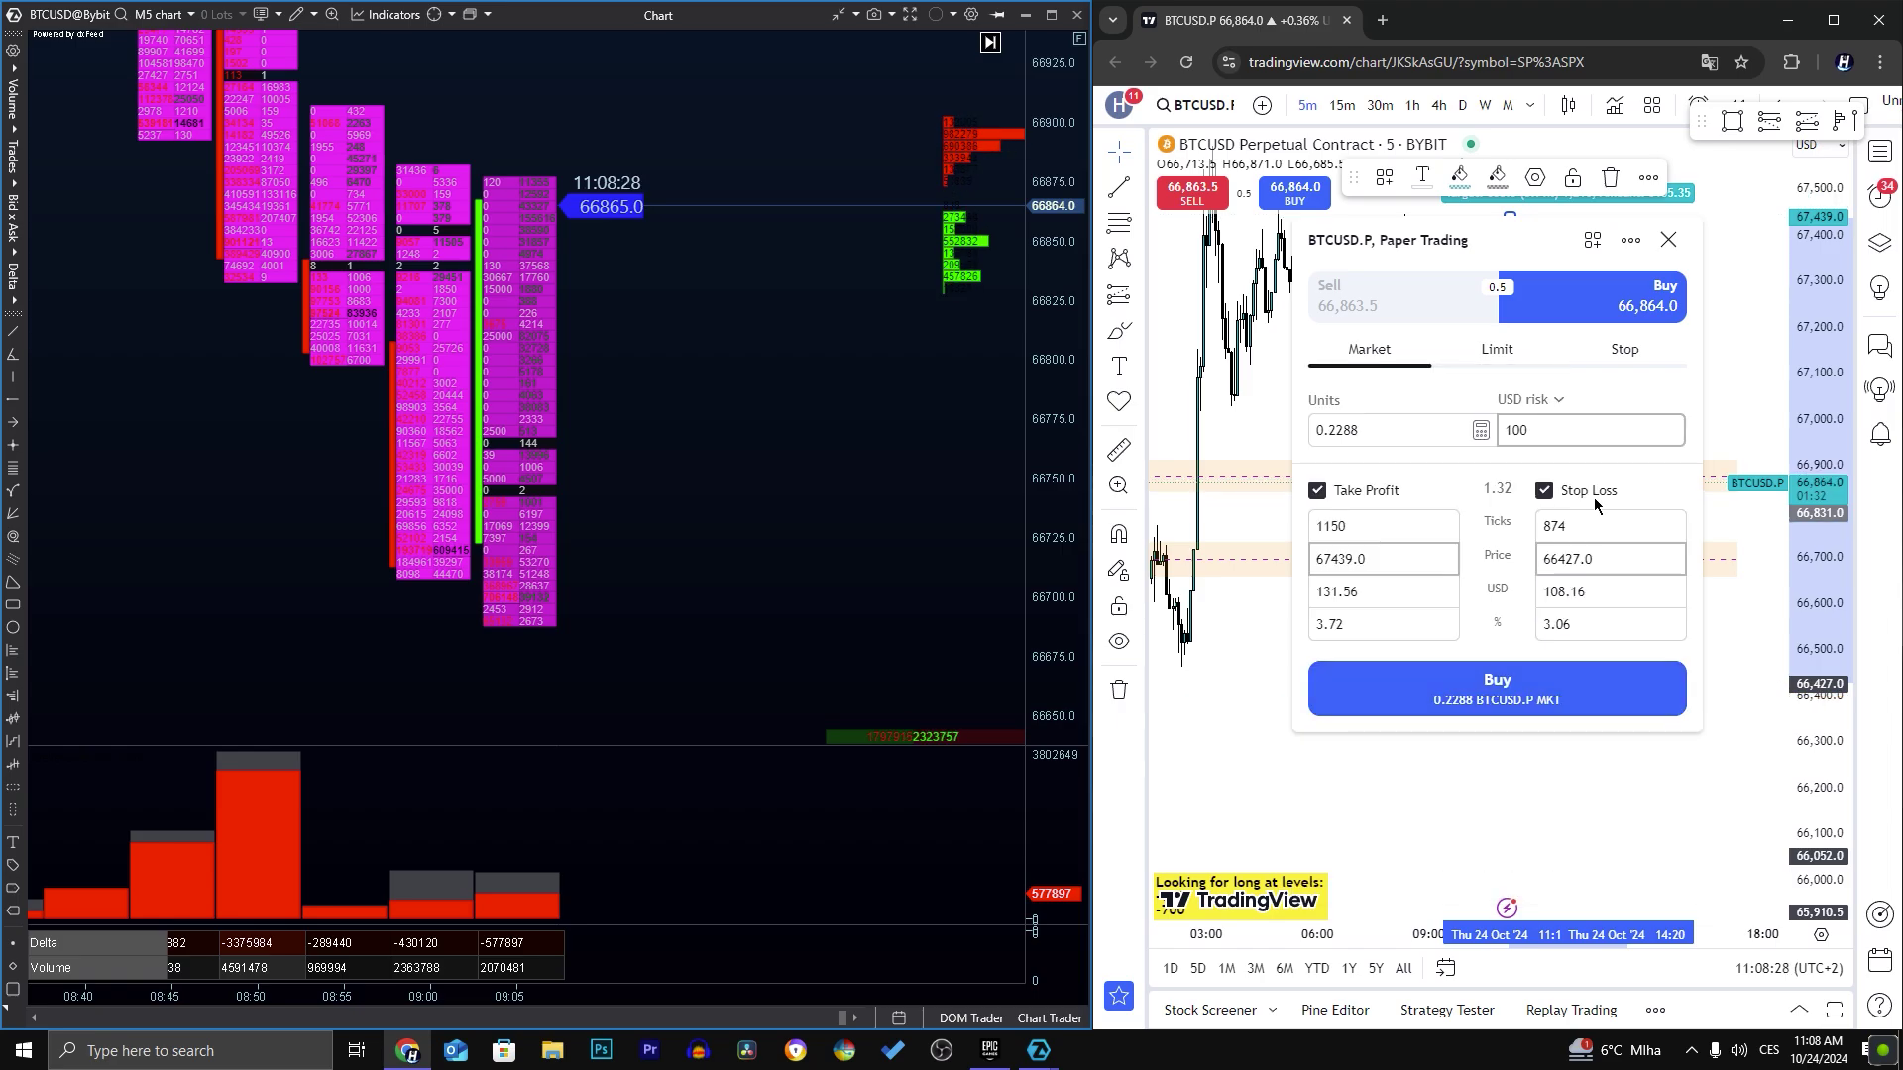
left_click(1497, 684)
left_click(1601, 386)
Delete the unwanted drawing and draw new levels, including an orange line below the latest low
key("Delete")
left_click_drag(1542, 583, 1725, 587)
left_click_drag(1569, 615, 1727, 618)
left_click_drag(1368, 724, 1375, 728)
left_click_drag(1300, 829, 1565, 801)
mouse_move(1457, 731)
left_mouse_down()
mouse_move(1548, 648)
mouse_move(1724, 621)
left_mouse_up()
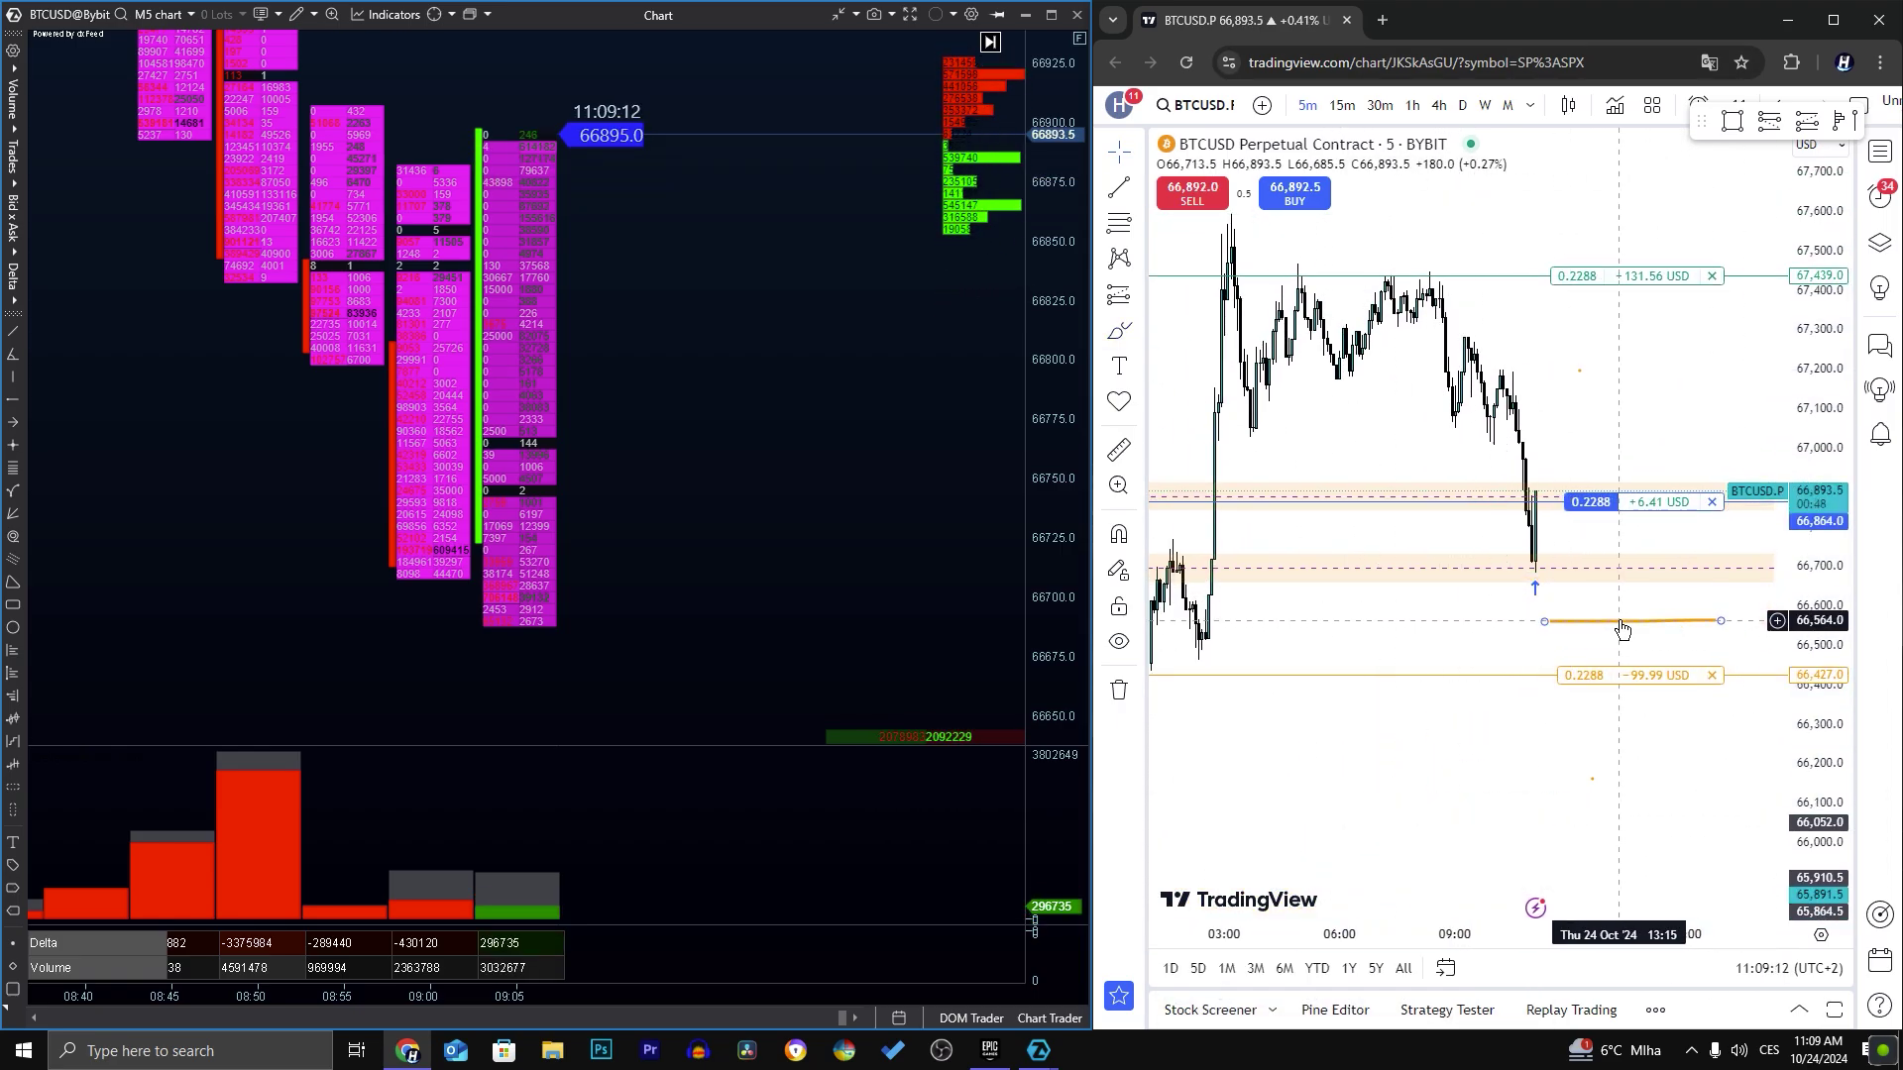
left_click_drag(738, 285, 783, 334)
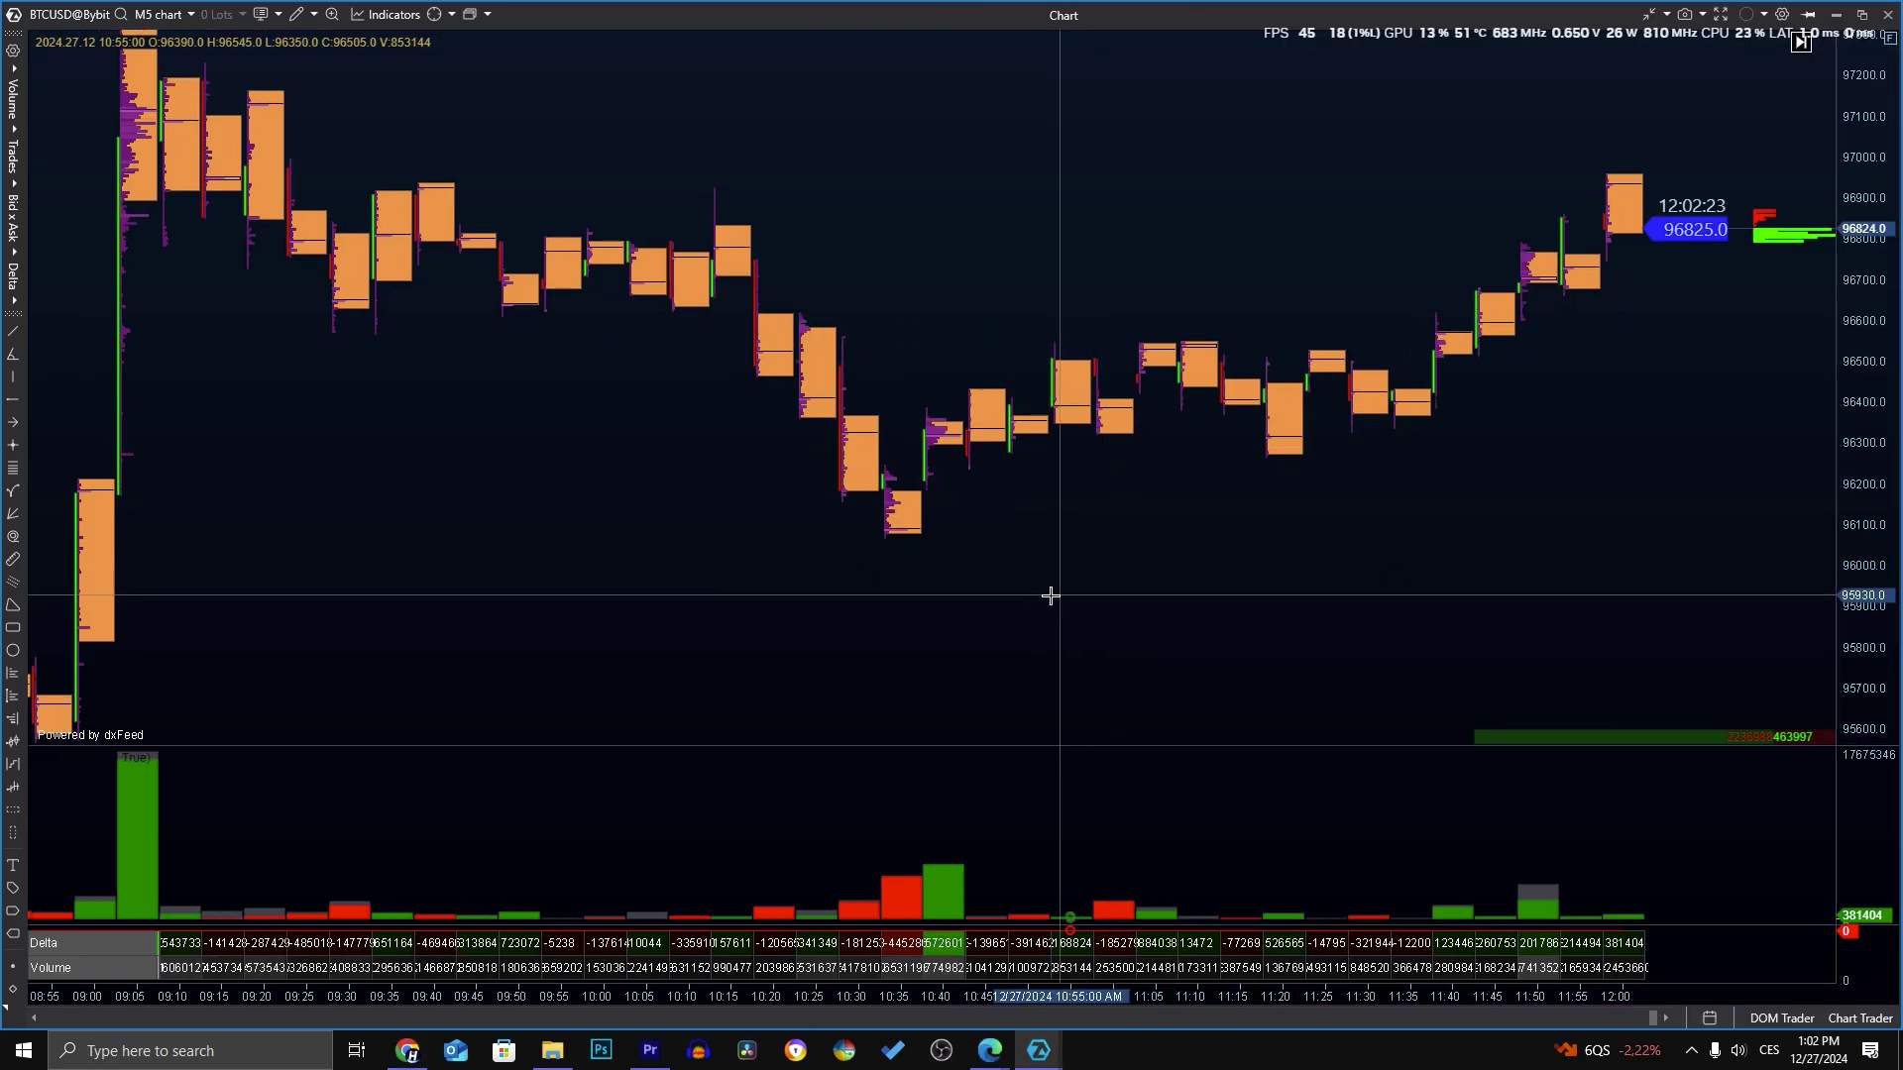
Toggle the Delta display options, then zoom out to show 21:00–12:00 as compact candles
left_click_drag(1107, 604, 1143, 603)
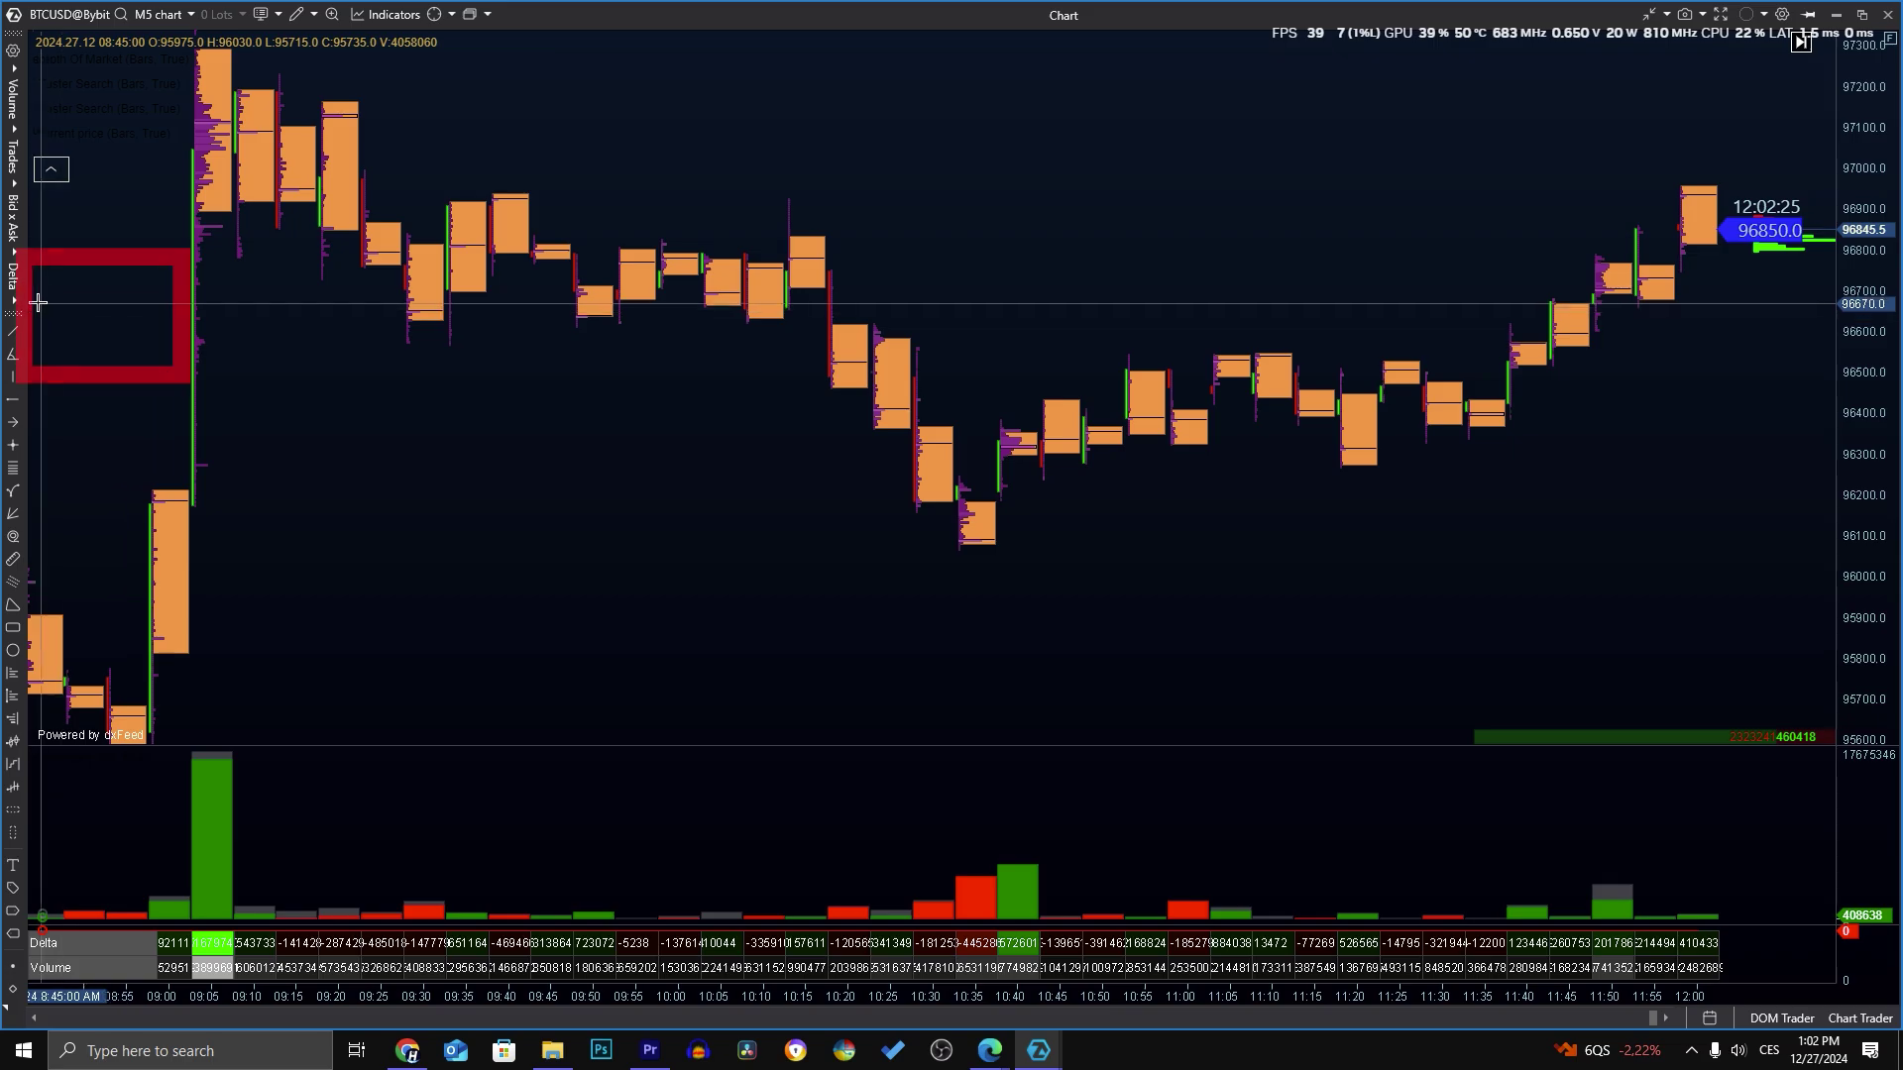
left_click(11, 286)
left_click(91, 344)
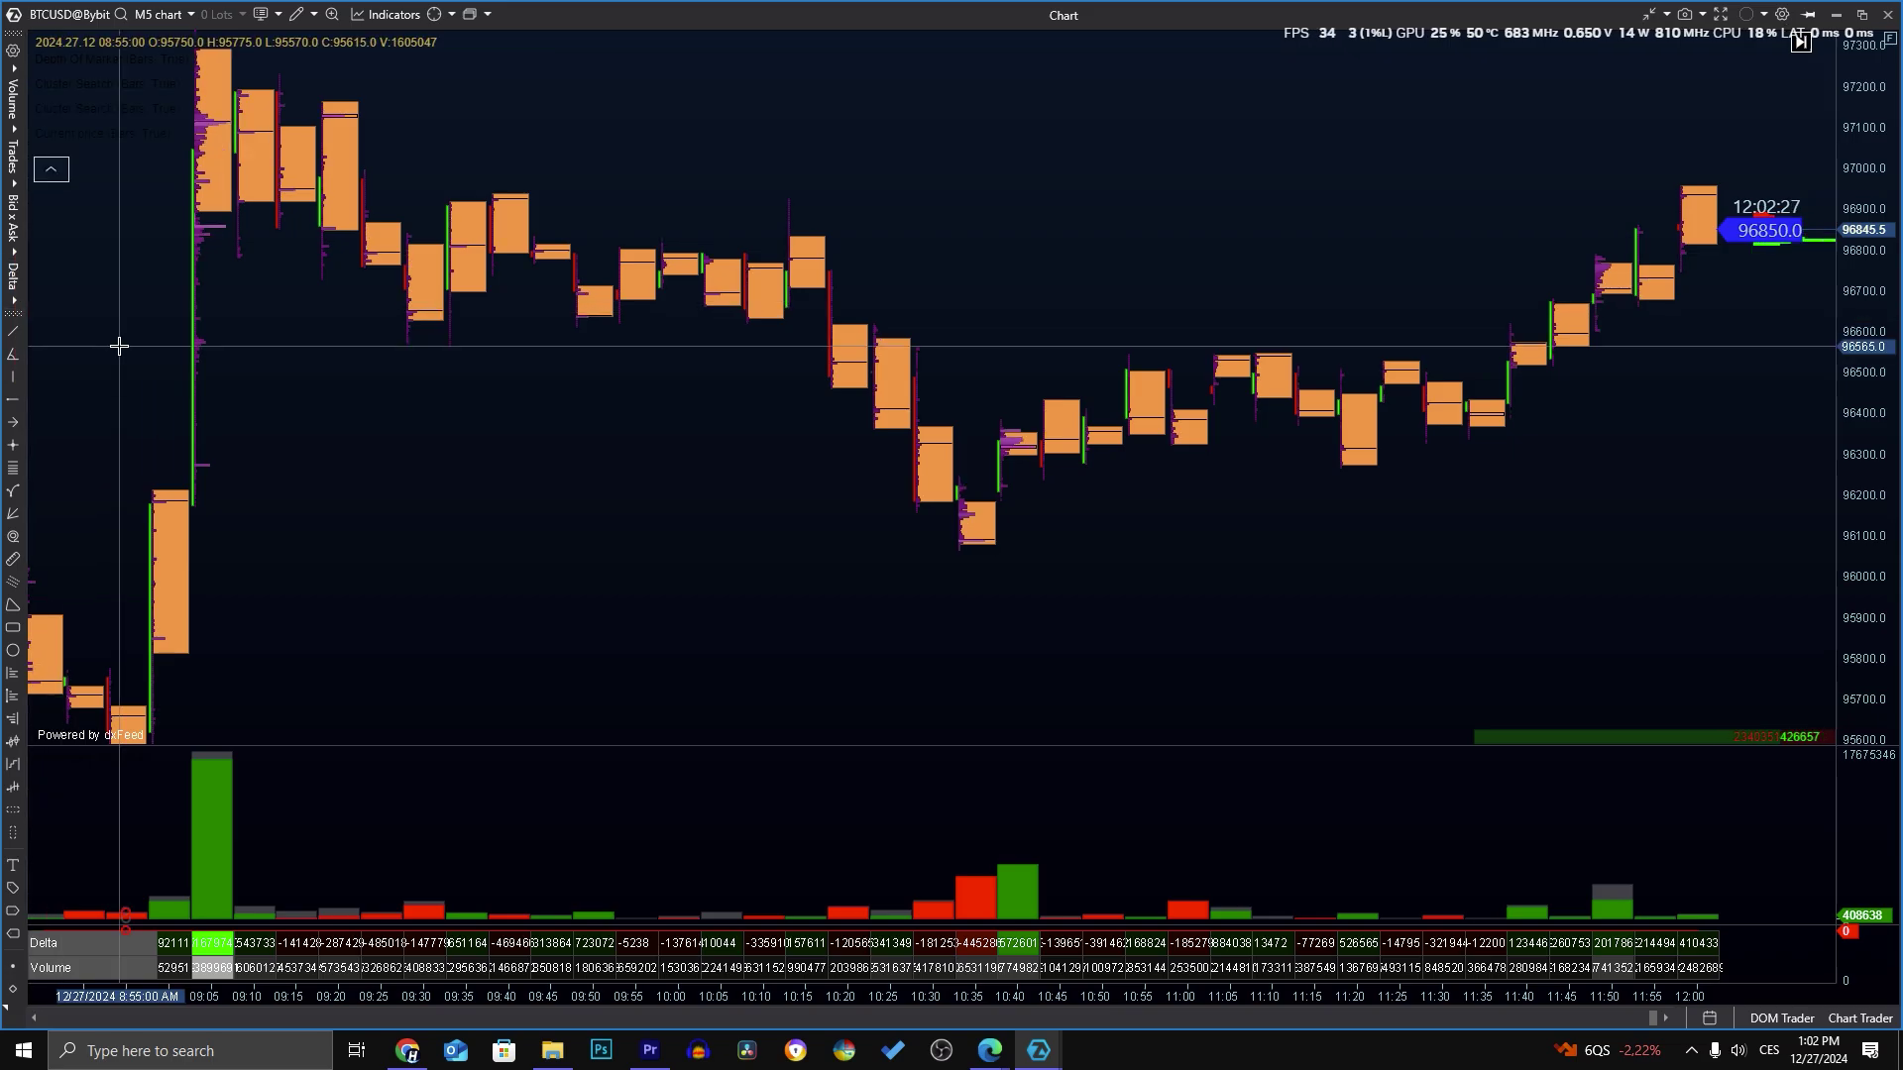
scroll(1091, 515, "down", 6)
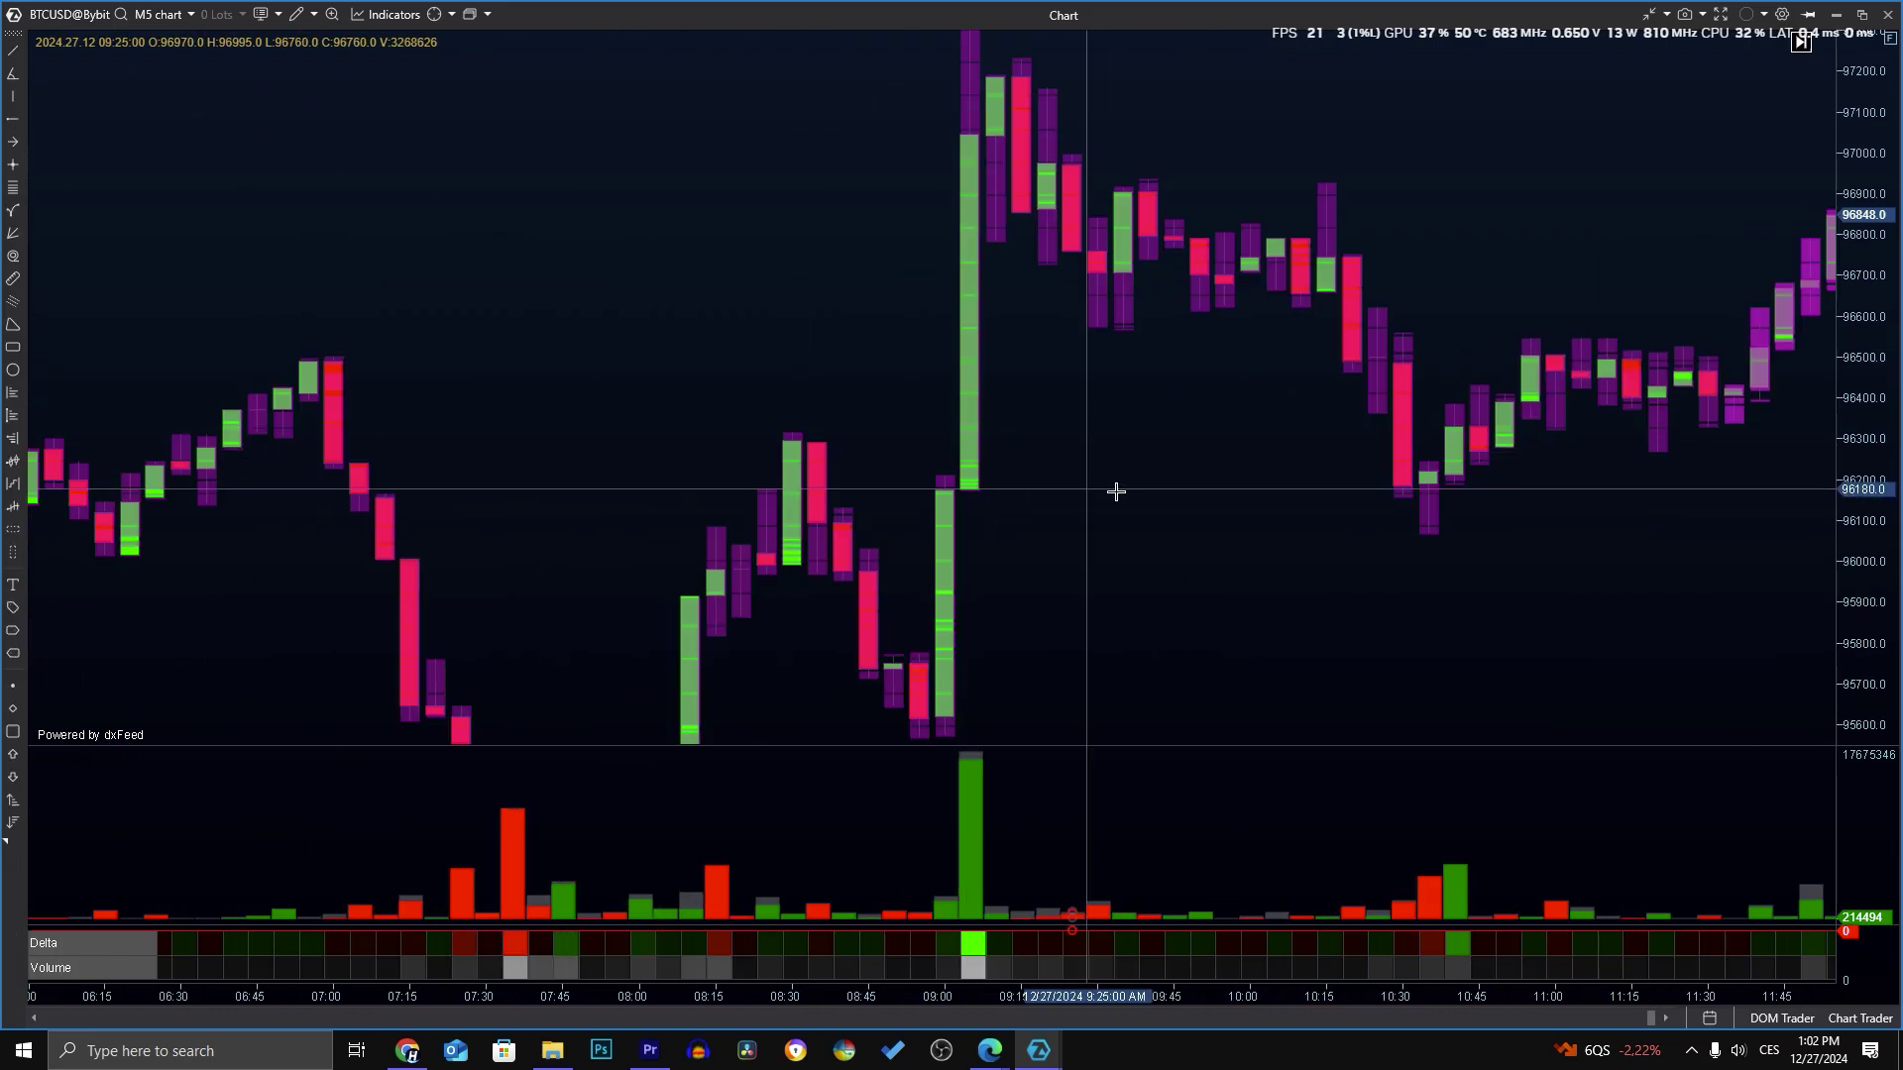
scroll(806, 502, "down", 3)
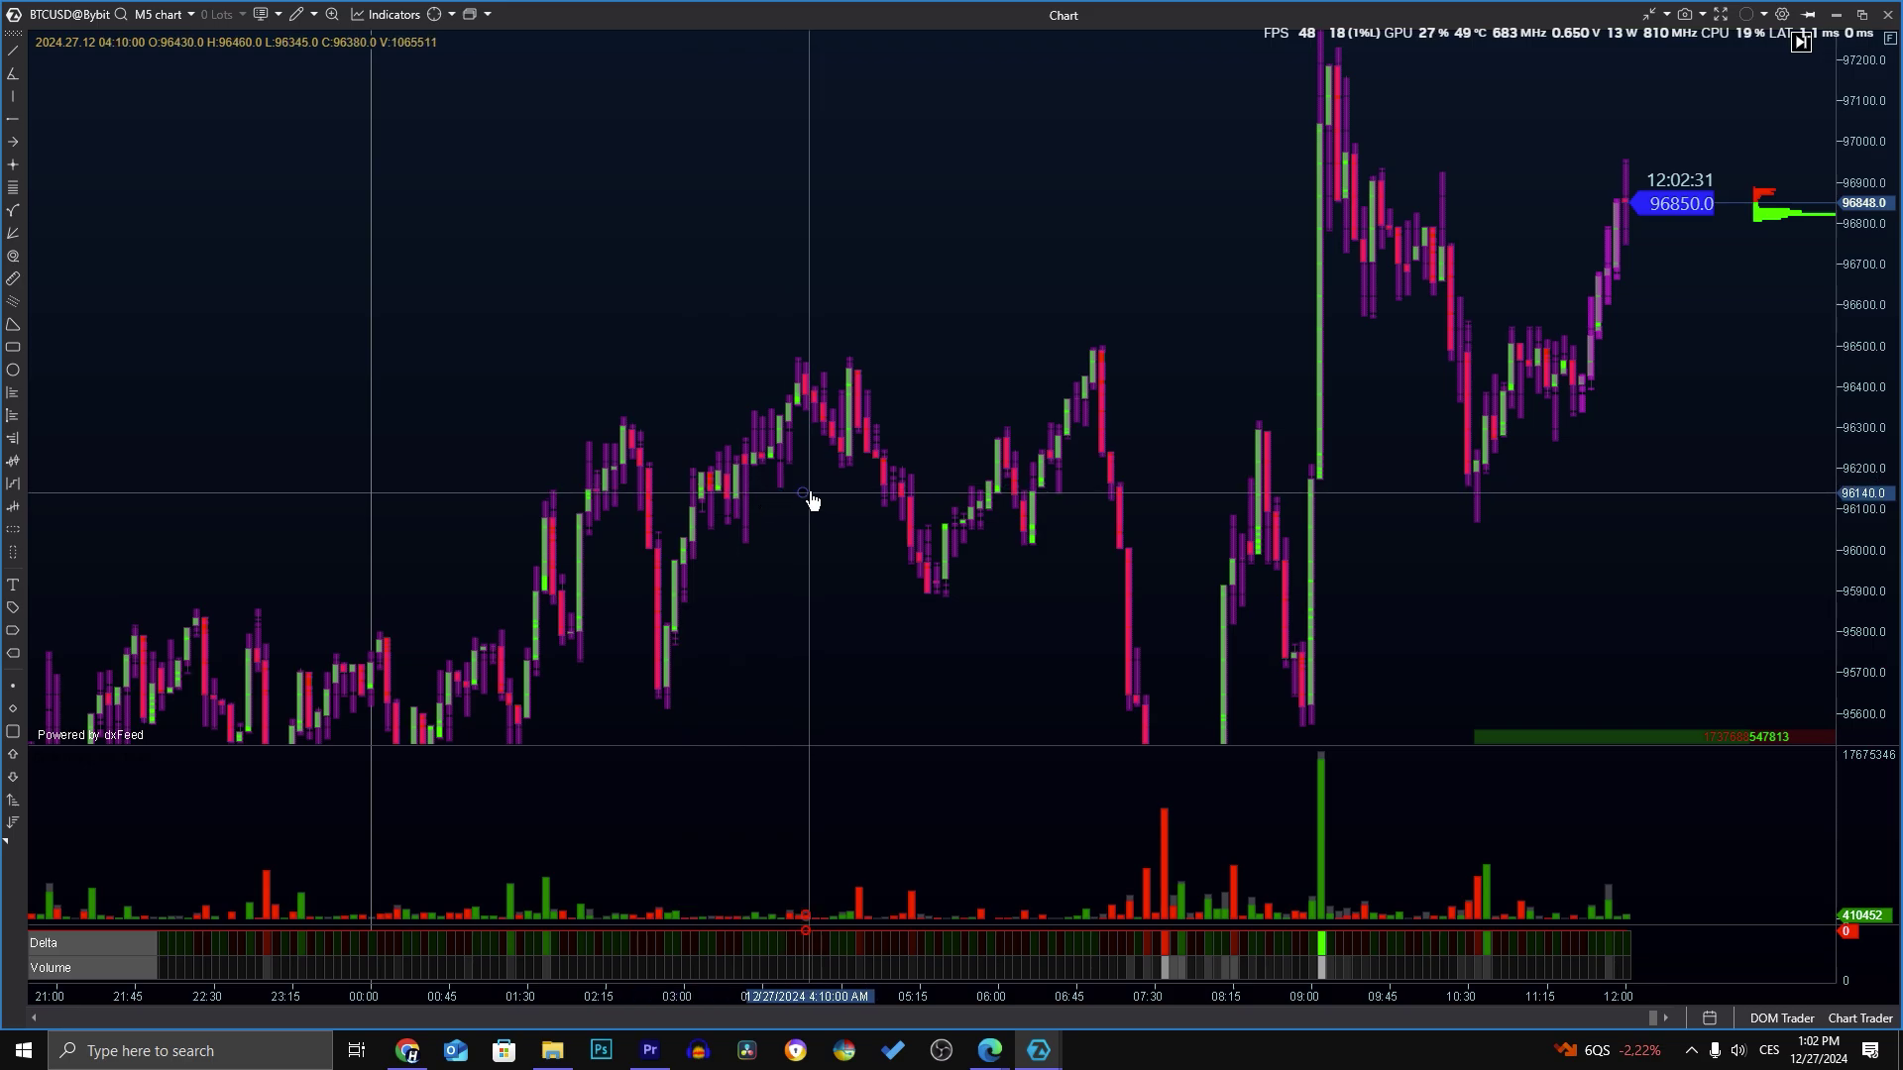
Draw a blue support zone across the 96,180–96,325 cluster and lower it onto the lows
mouse_move(577, 401)
left_mouse_down()
mouse_move(595, 436)
mouse_move(1544, 461)
left_mouse_up()
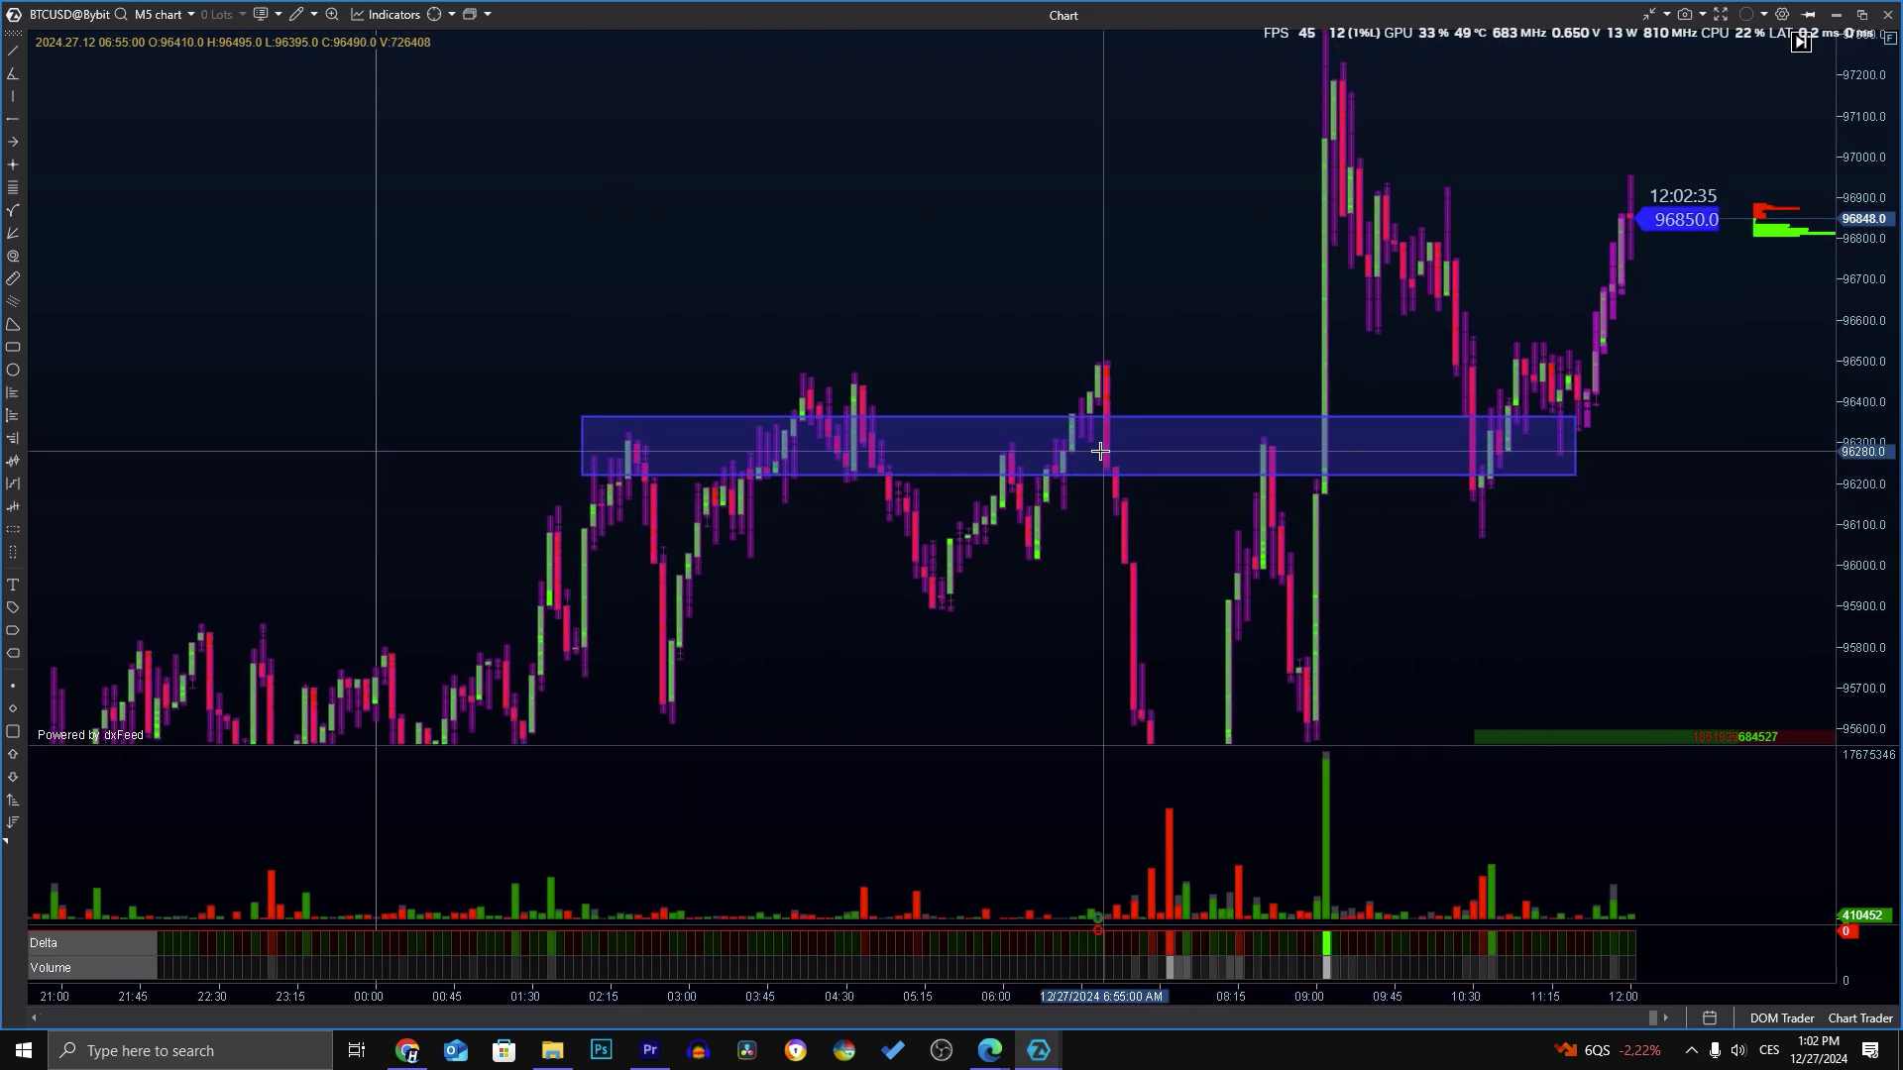
left_click_drag(1083, 438, 1084, 462)
scroll(1342, 544, "up", 8)
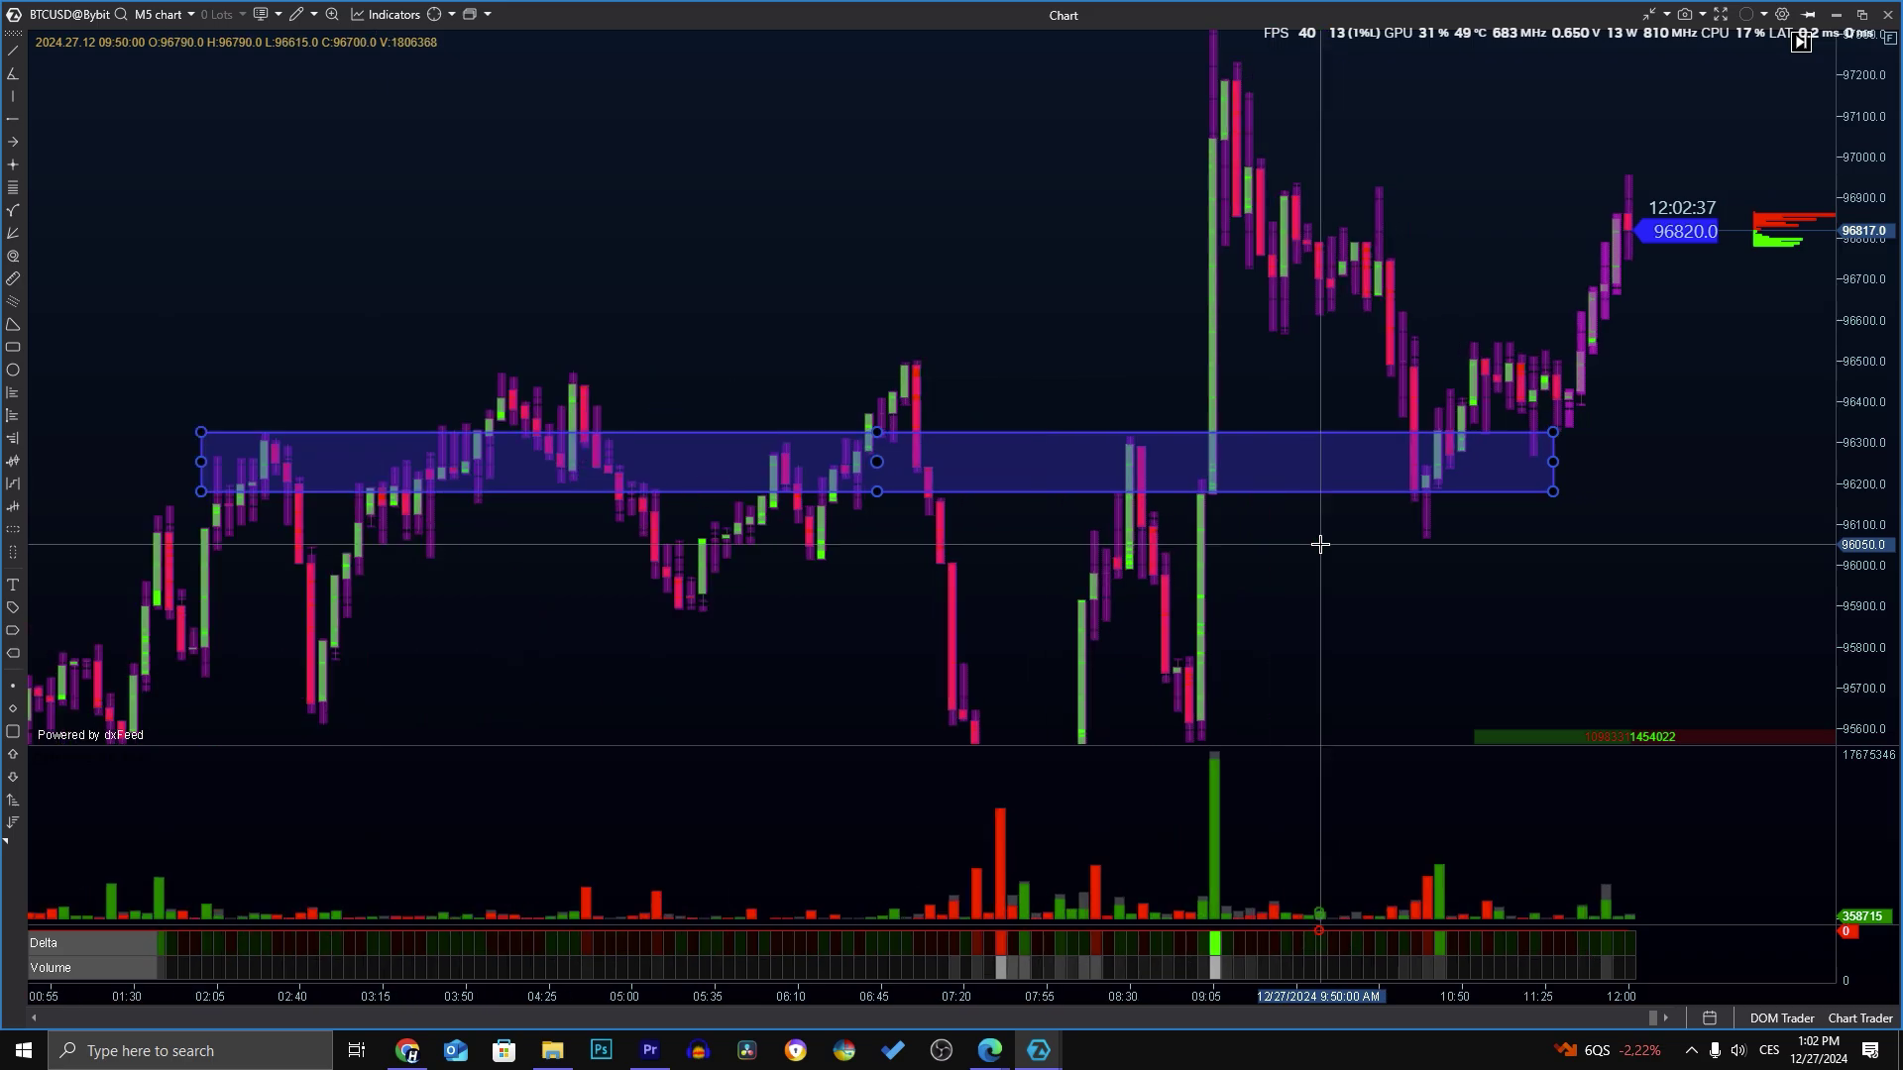
scroll(1180, 548, "up", 4)
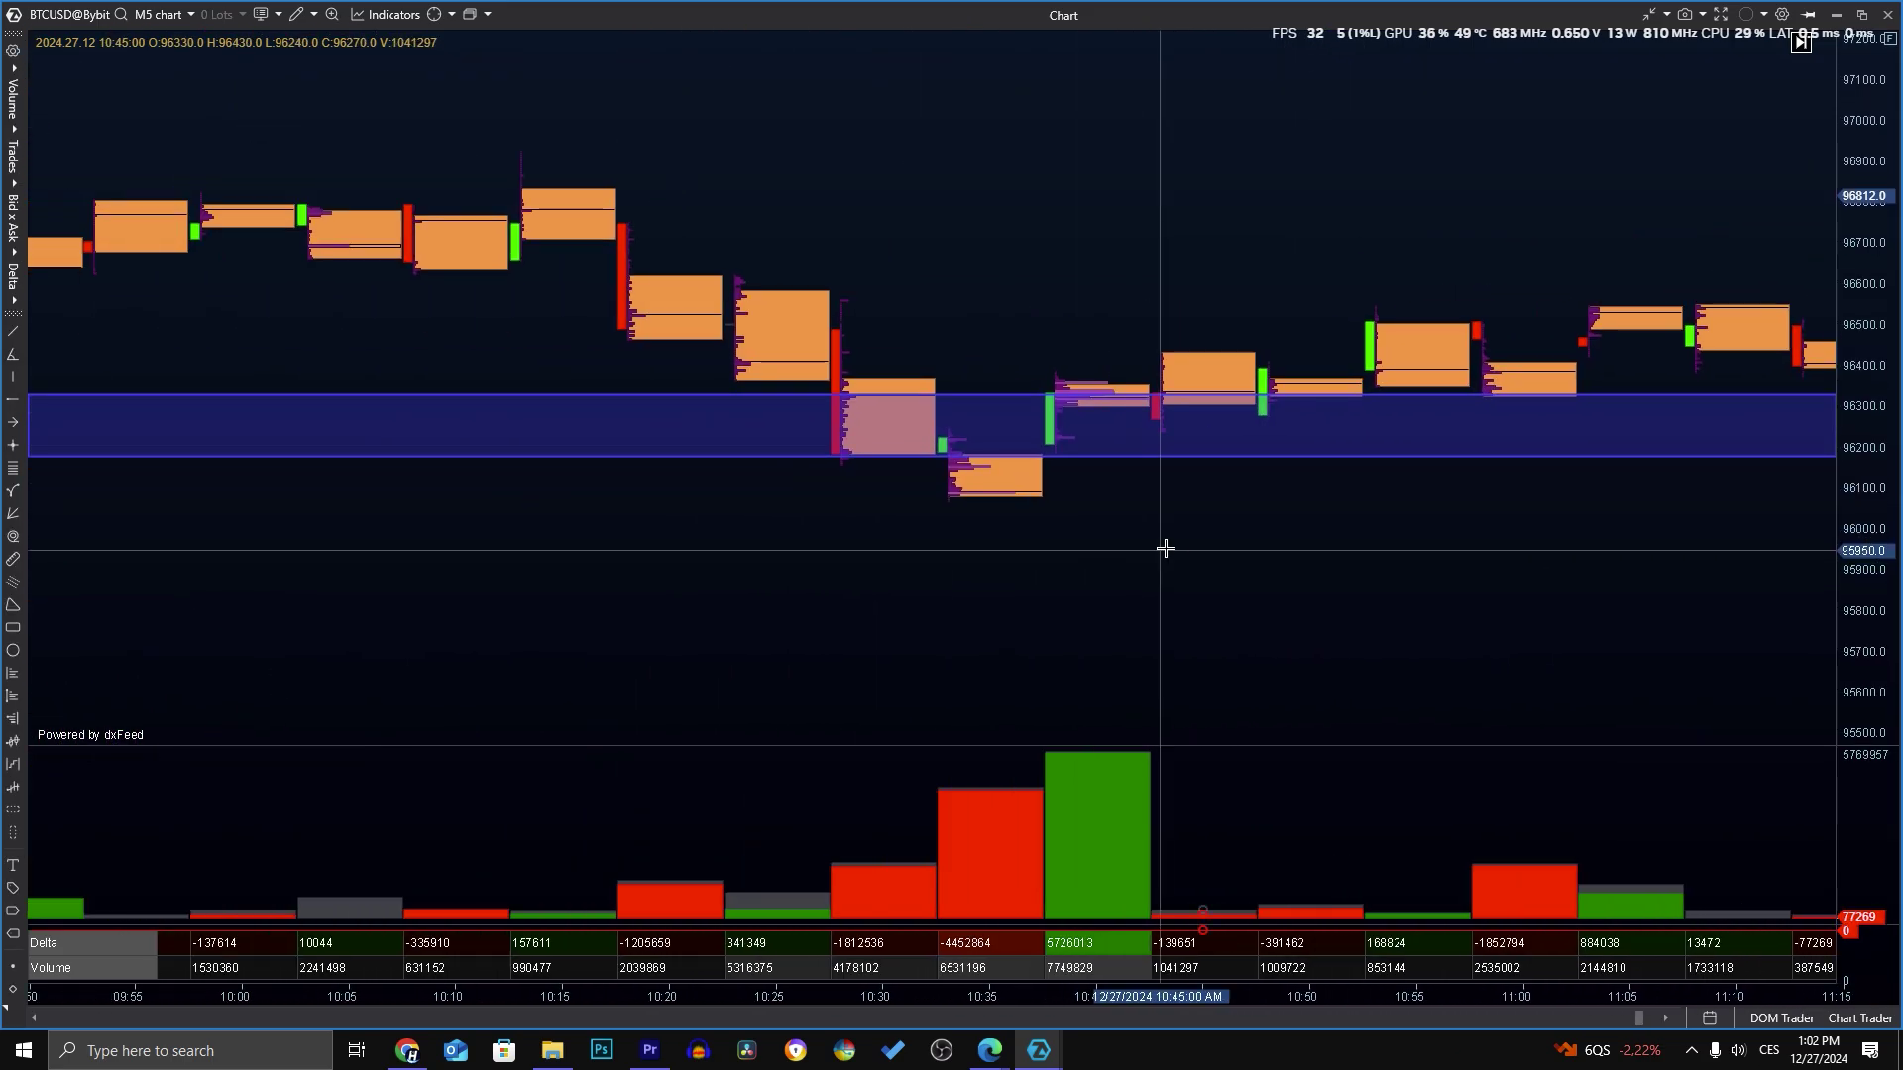
Stretch the price scale and pan to enlarge the candles touching the blue zone
left_click_drag(1718, 183, 1706, 124)
left_click_drag(1133, 617, 1387, 533)
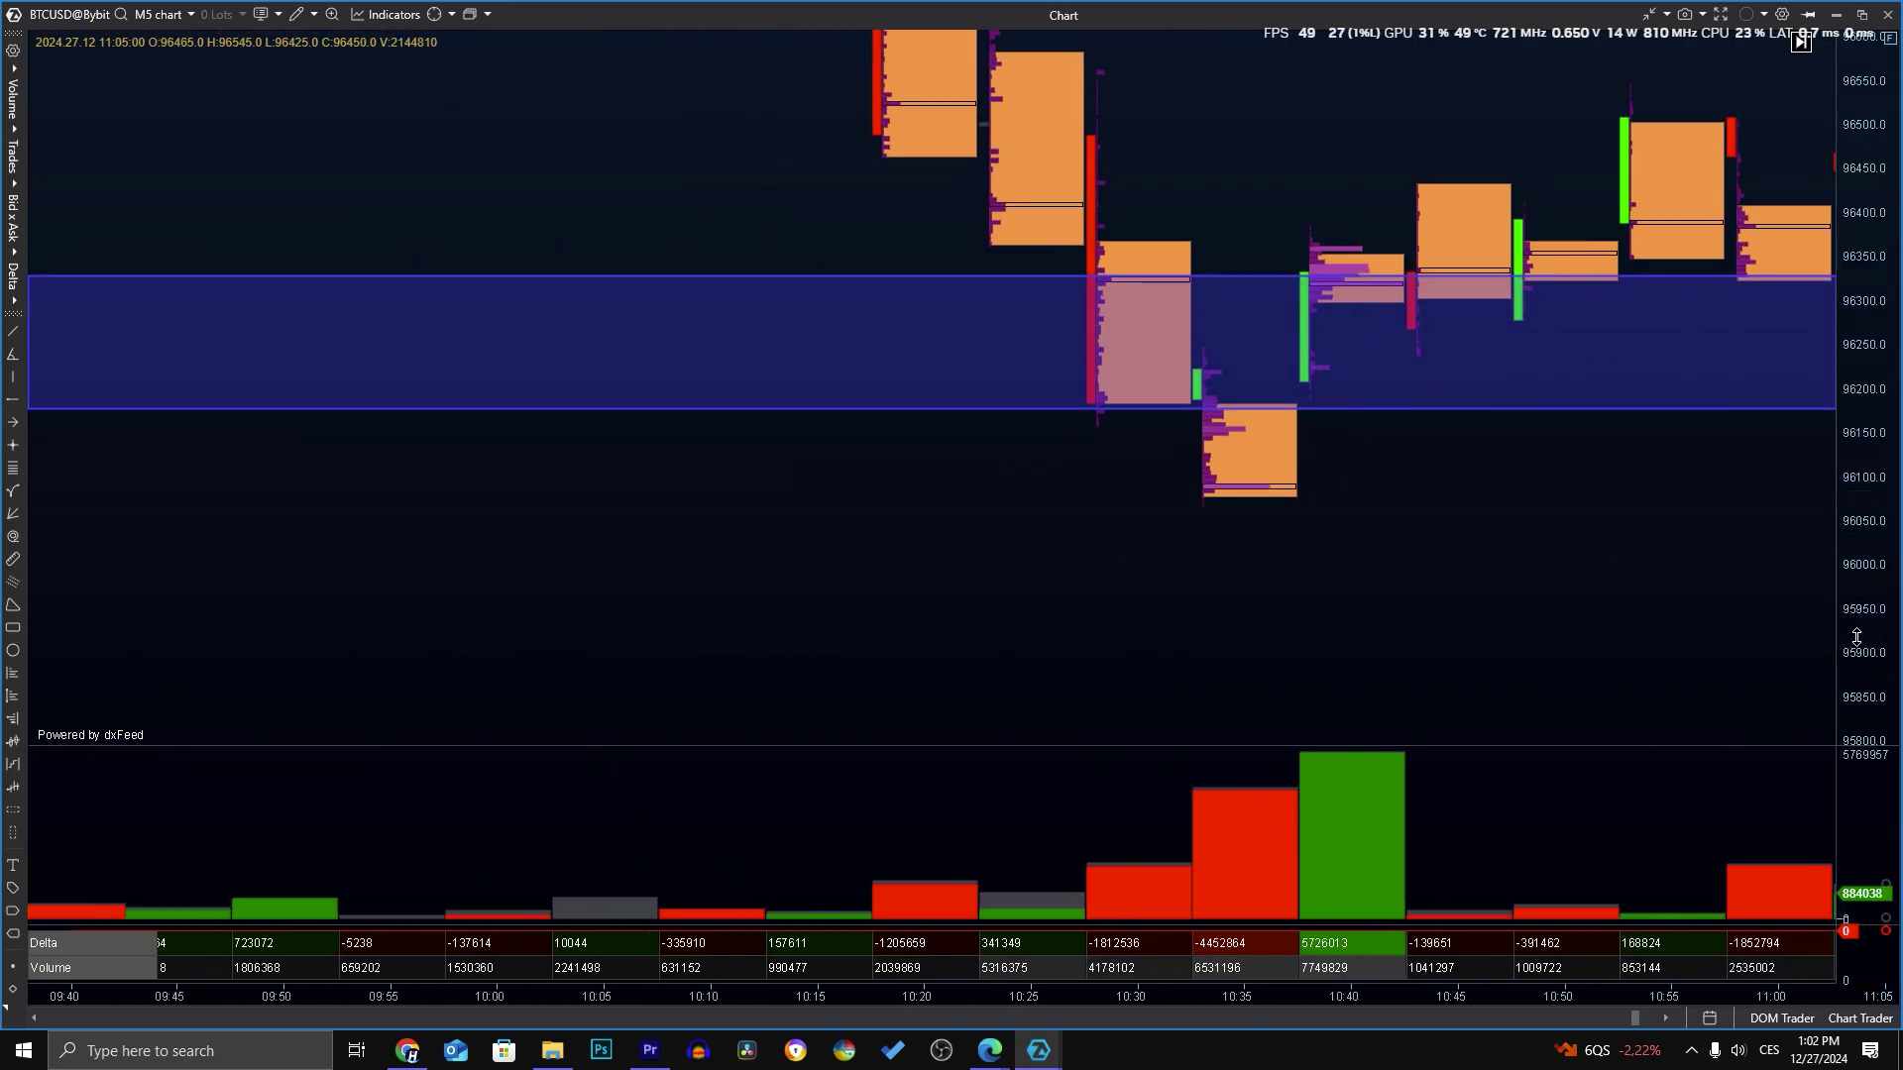
left_click_drag(1856, 637, 1749, 203)
scroll(1154, 518, "up", 2)
scroll(1153, 518, "up", 5)
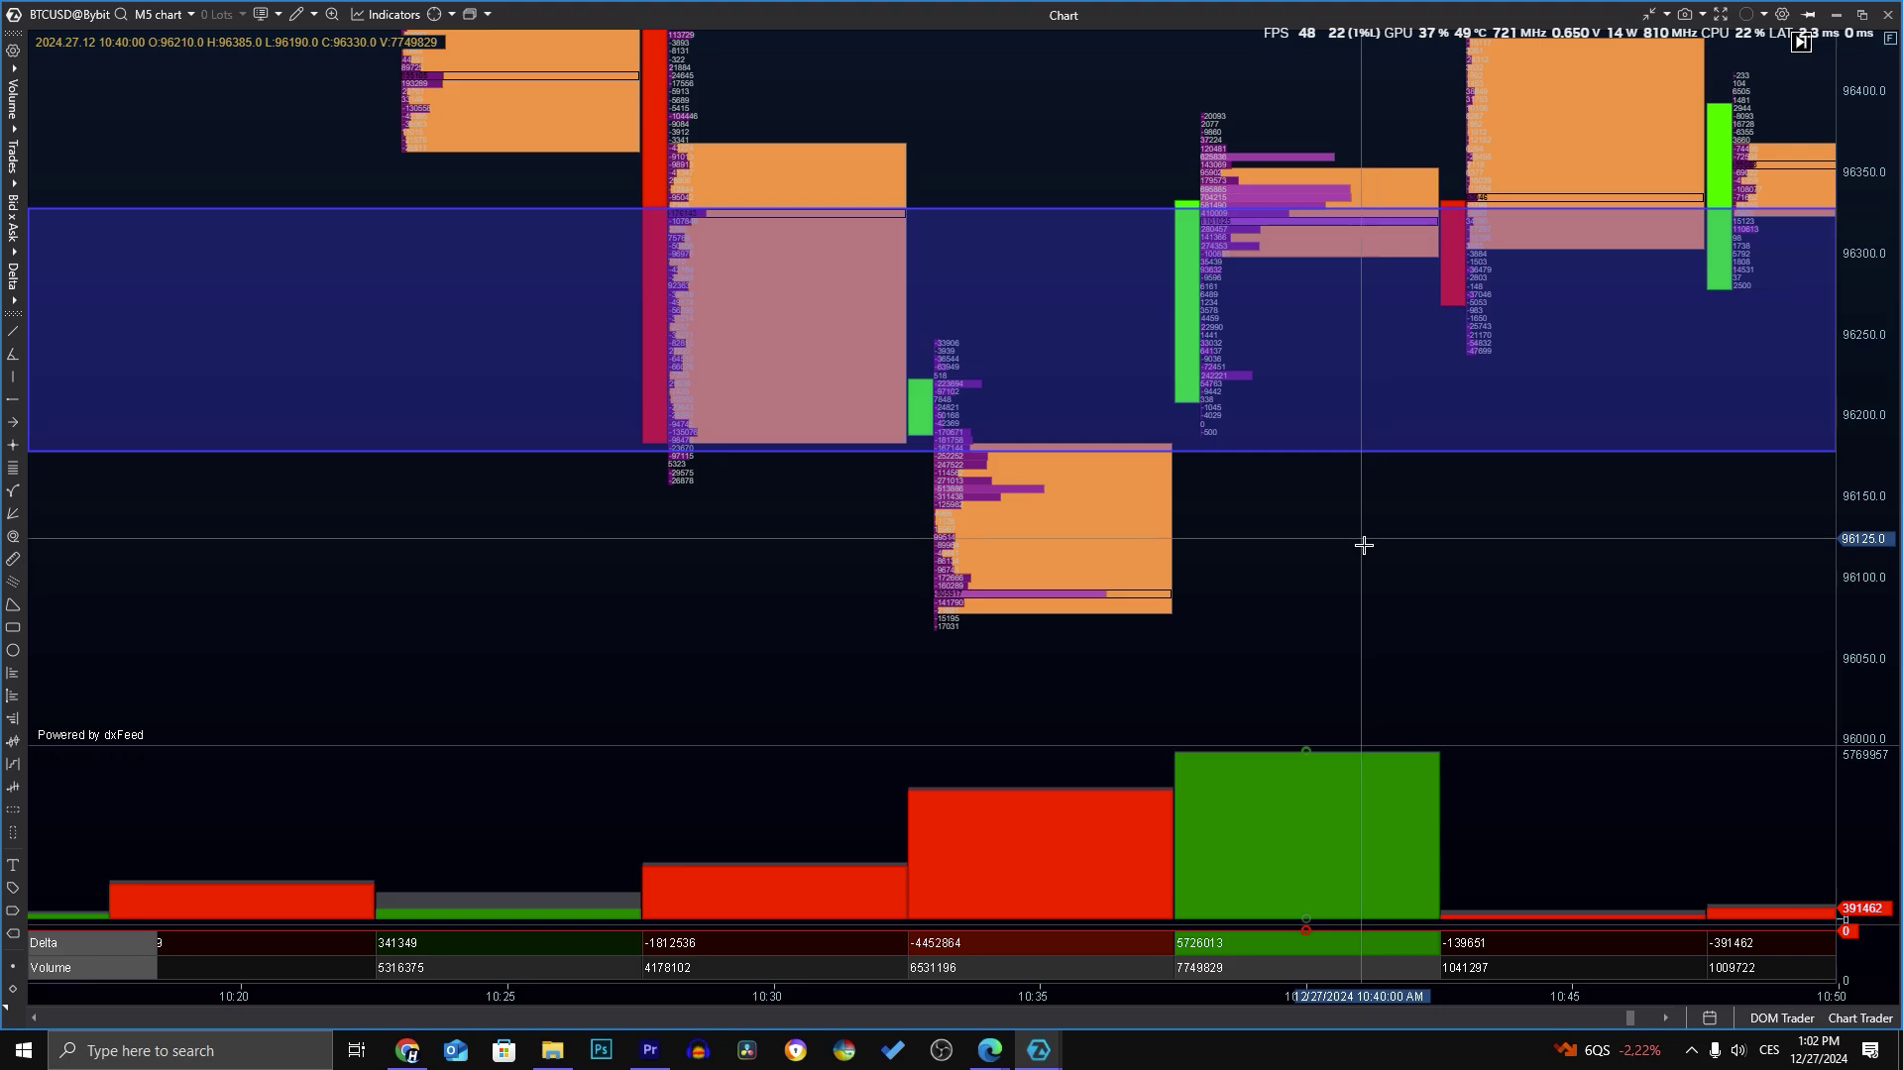
Stretch the price axis and centre the 10:35 footprint candle just below the blue zone
left_click_drag(1826, 544, 1830, 257)
left_click_drag(1531, 486, 1483, 565)
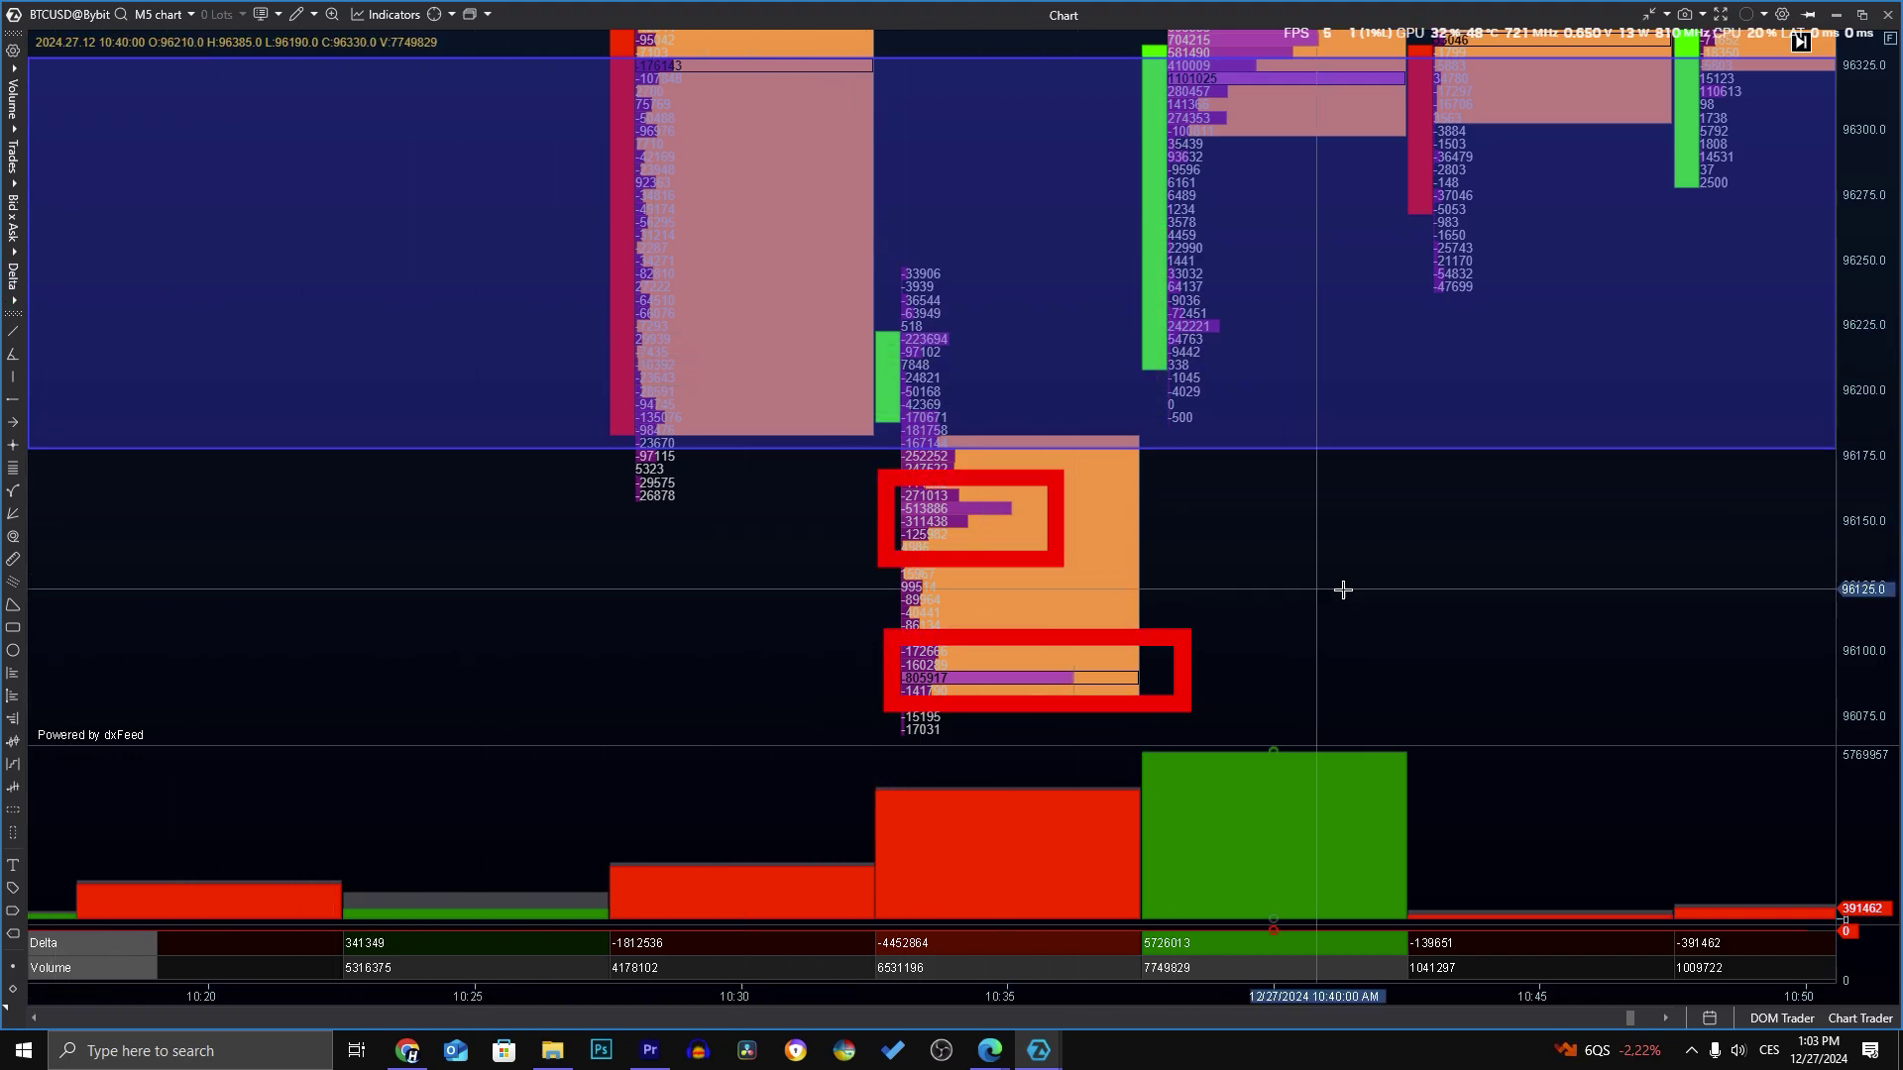
Pan the zoomed footprint around the top of the blue zone and the 10:40 bar
left_click_drag(1409, 581, 1397, 579)
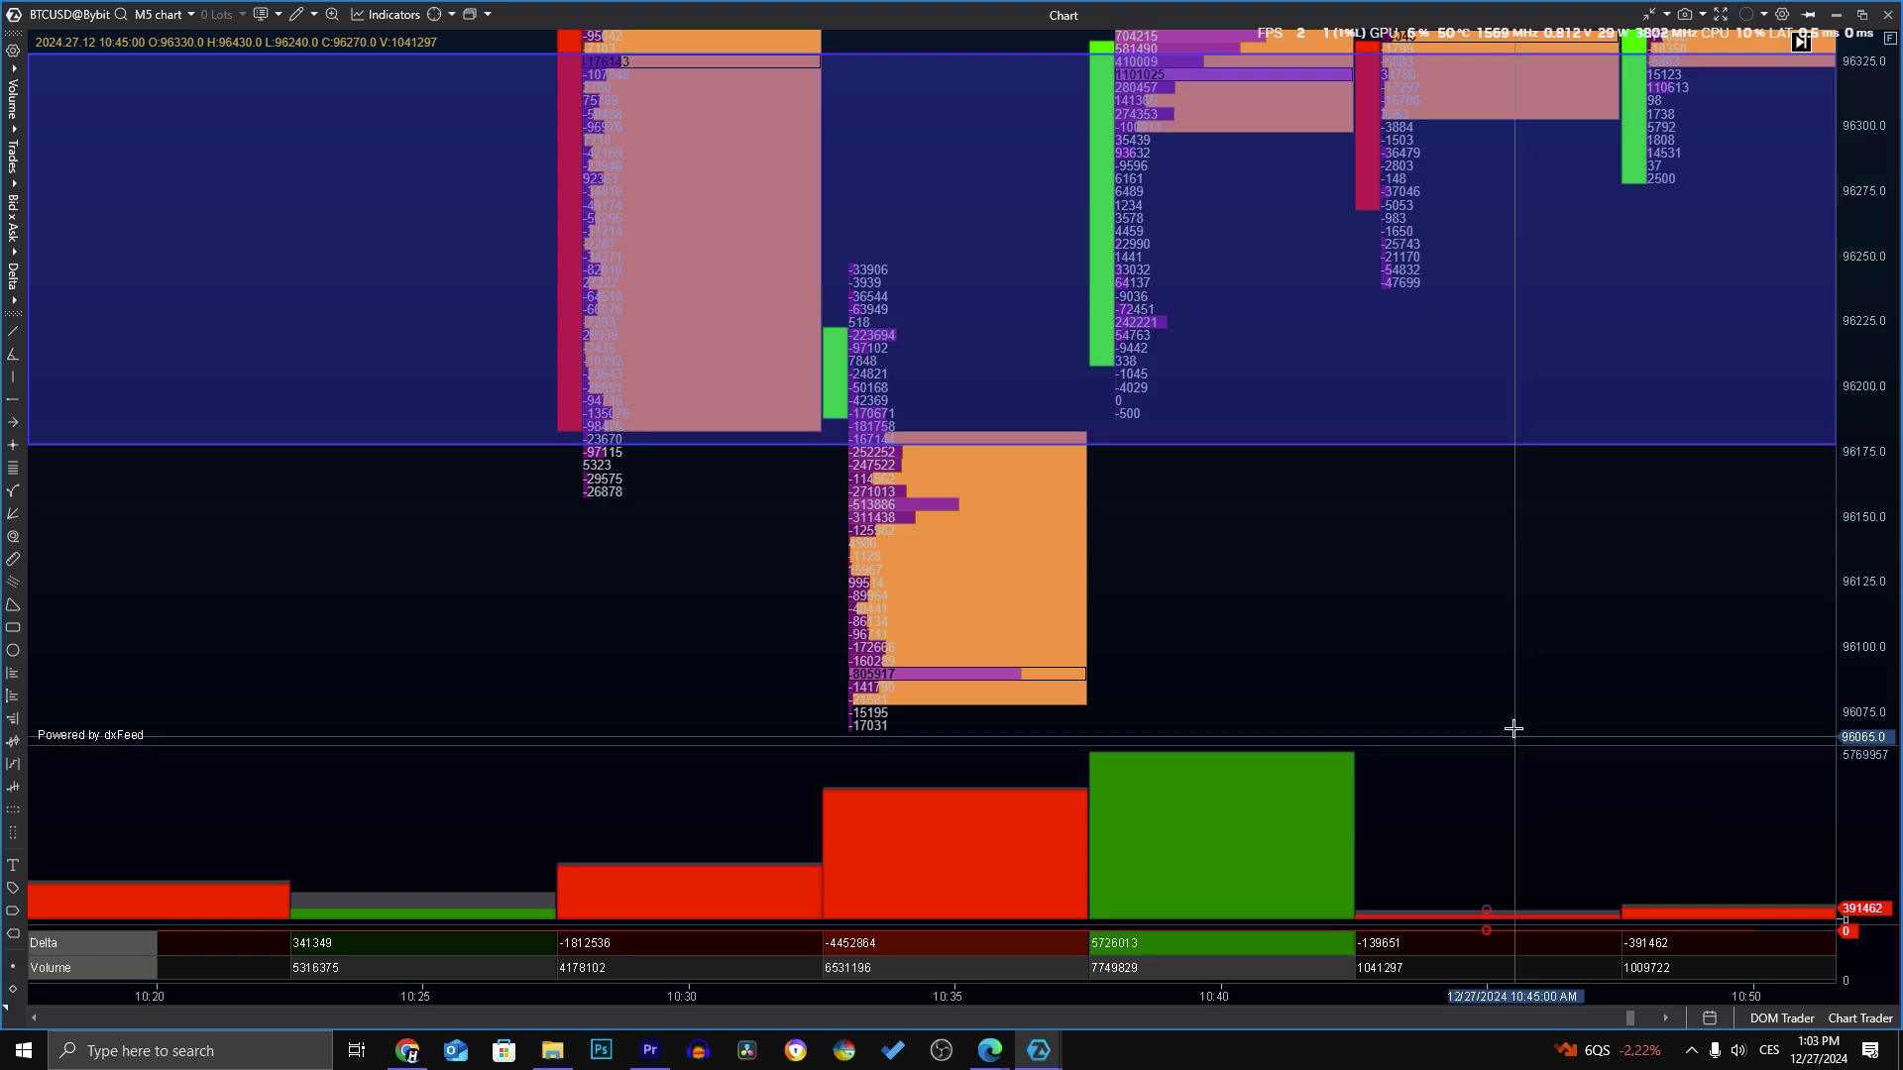
left_click_drag(1514, 611, 1582, 698)
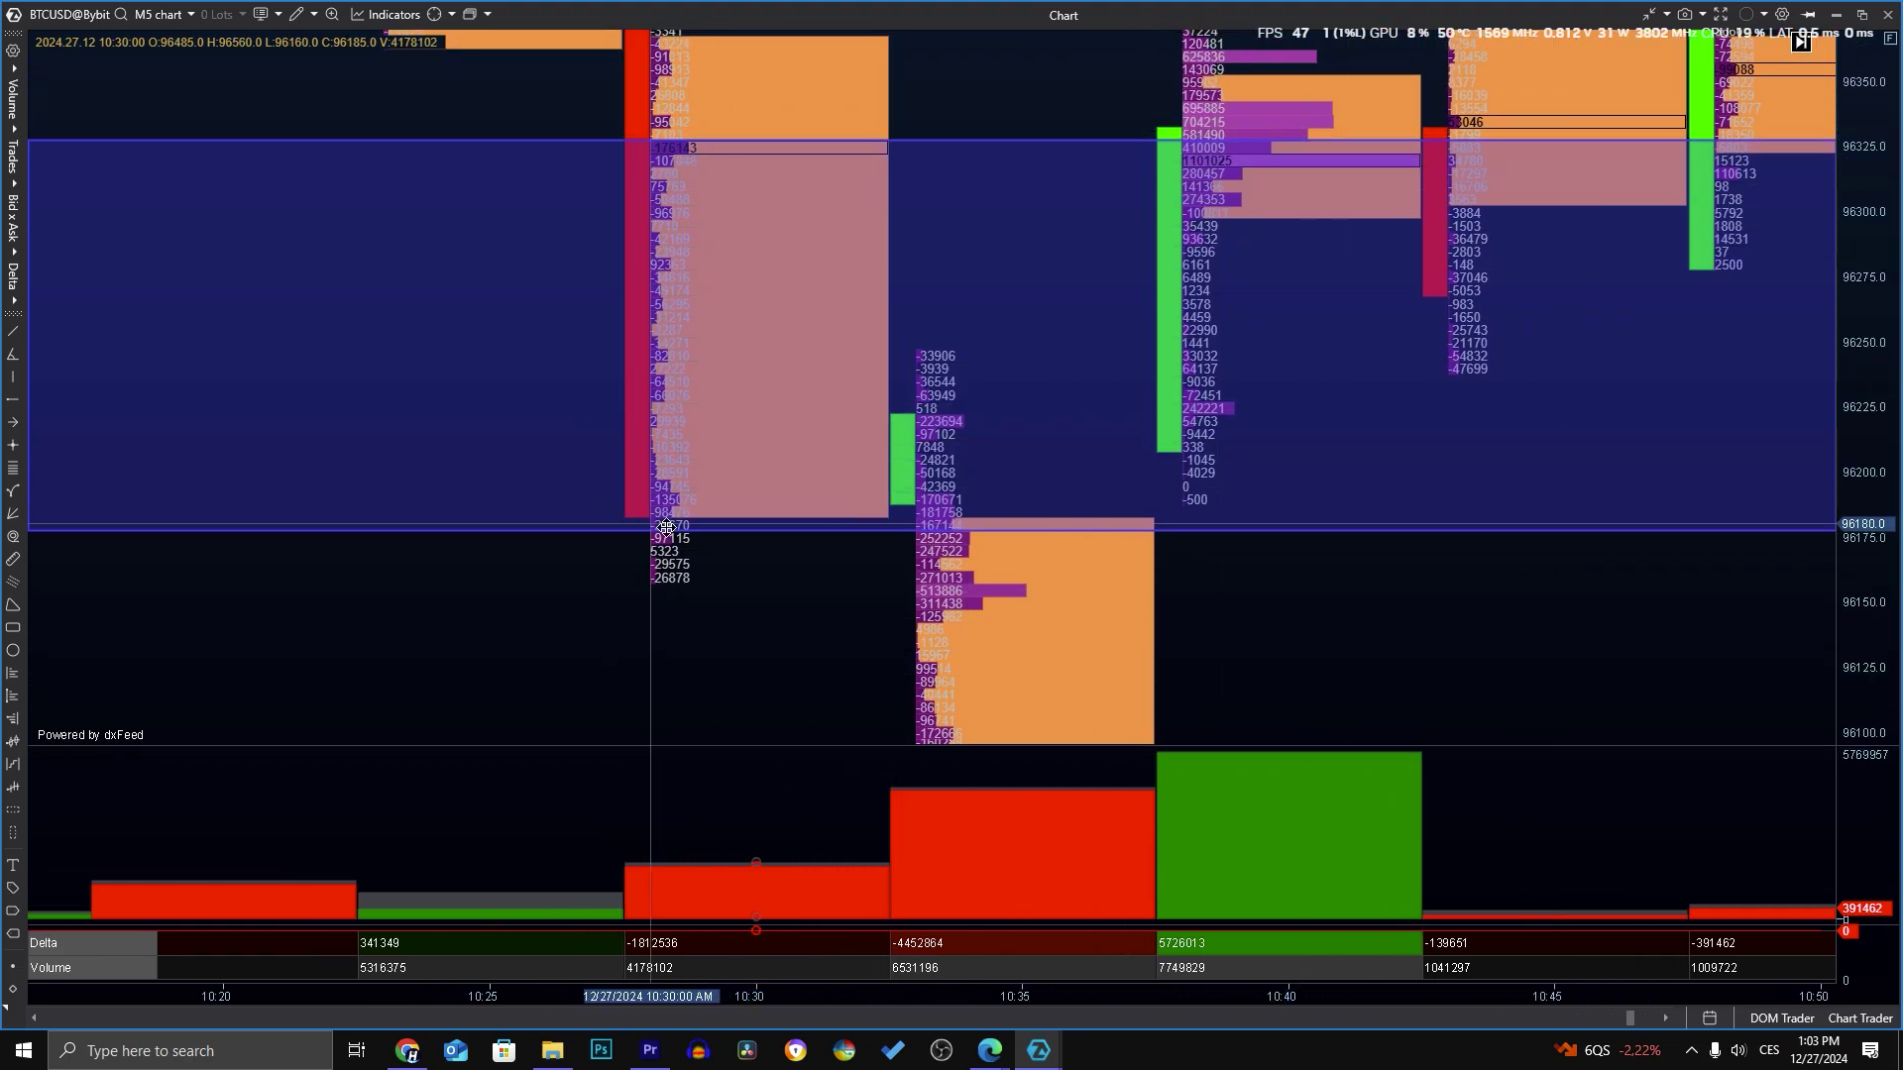
left_click_drag(1250, 652, 1114, 551)
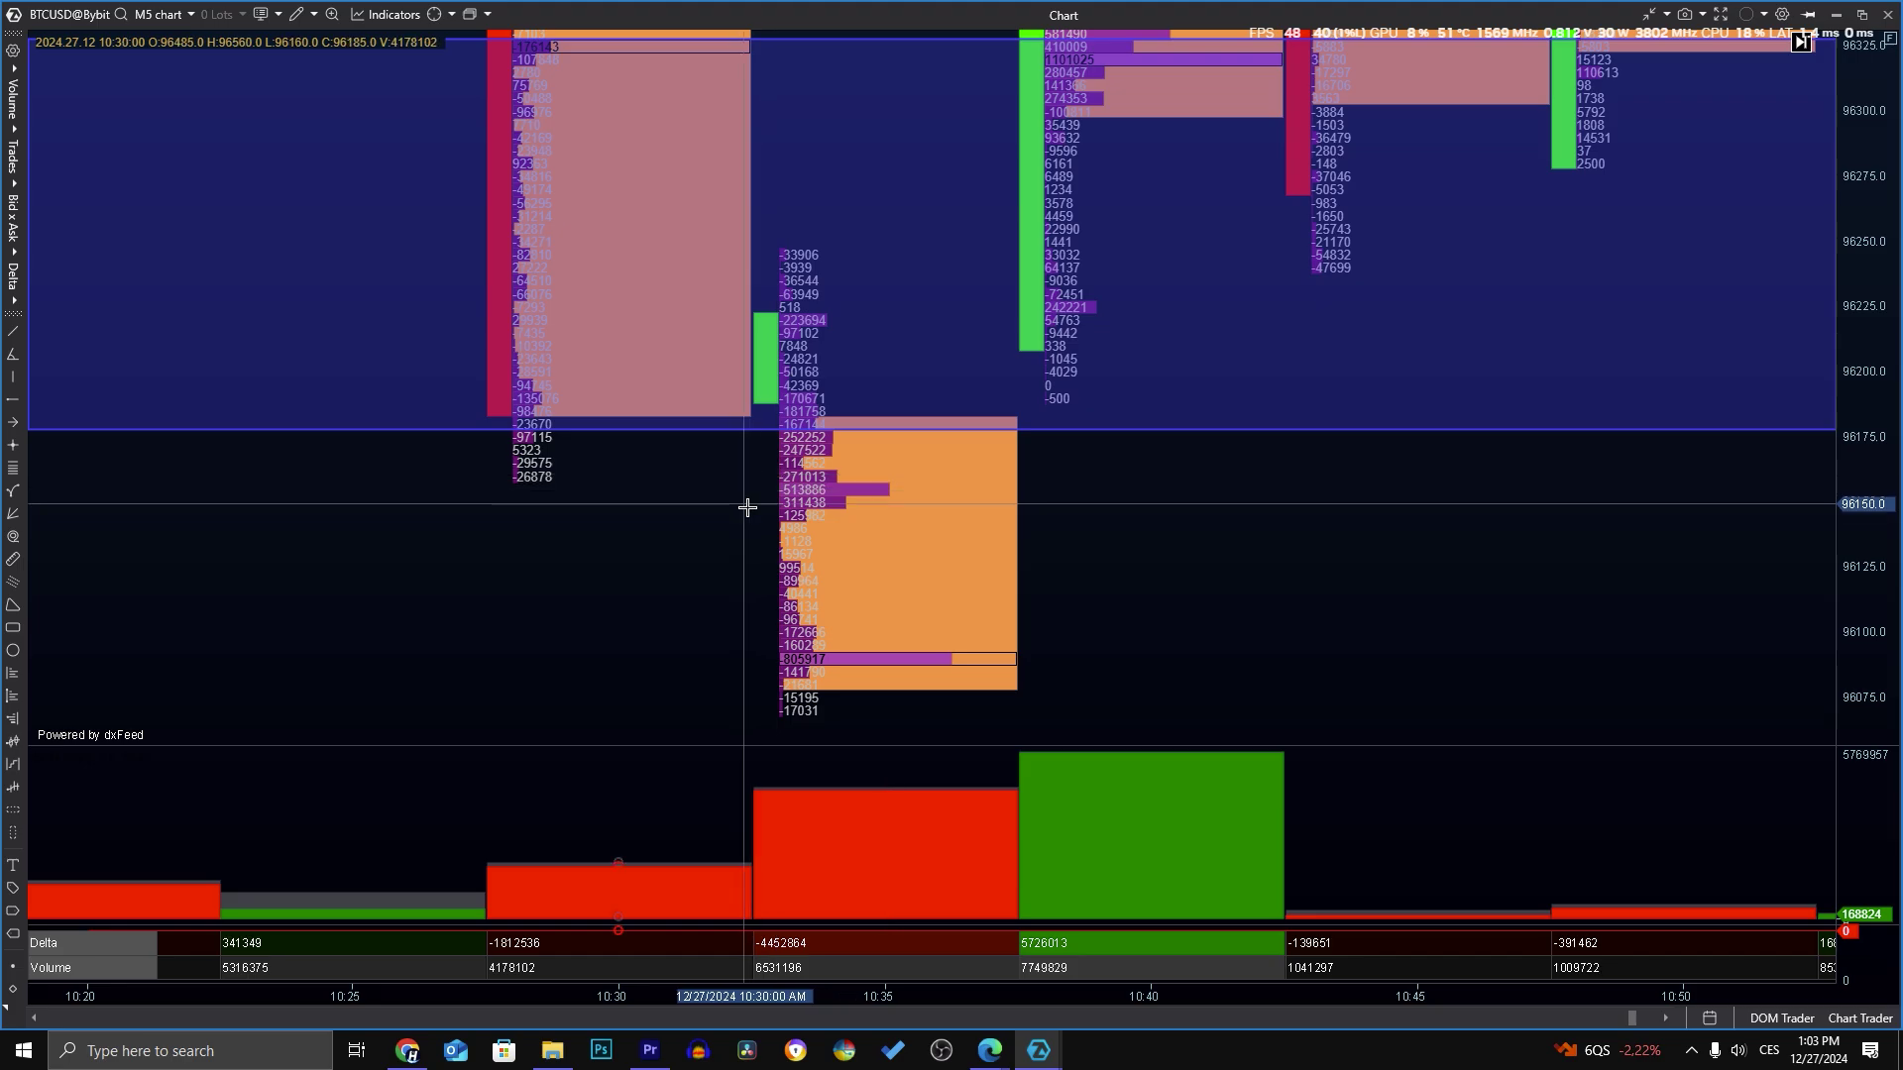
mouse_move(1125, 514)
left_mouse_down()
mouse_move(1065, 501)
mouse_move(1096, 509)
left_mouse_up()
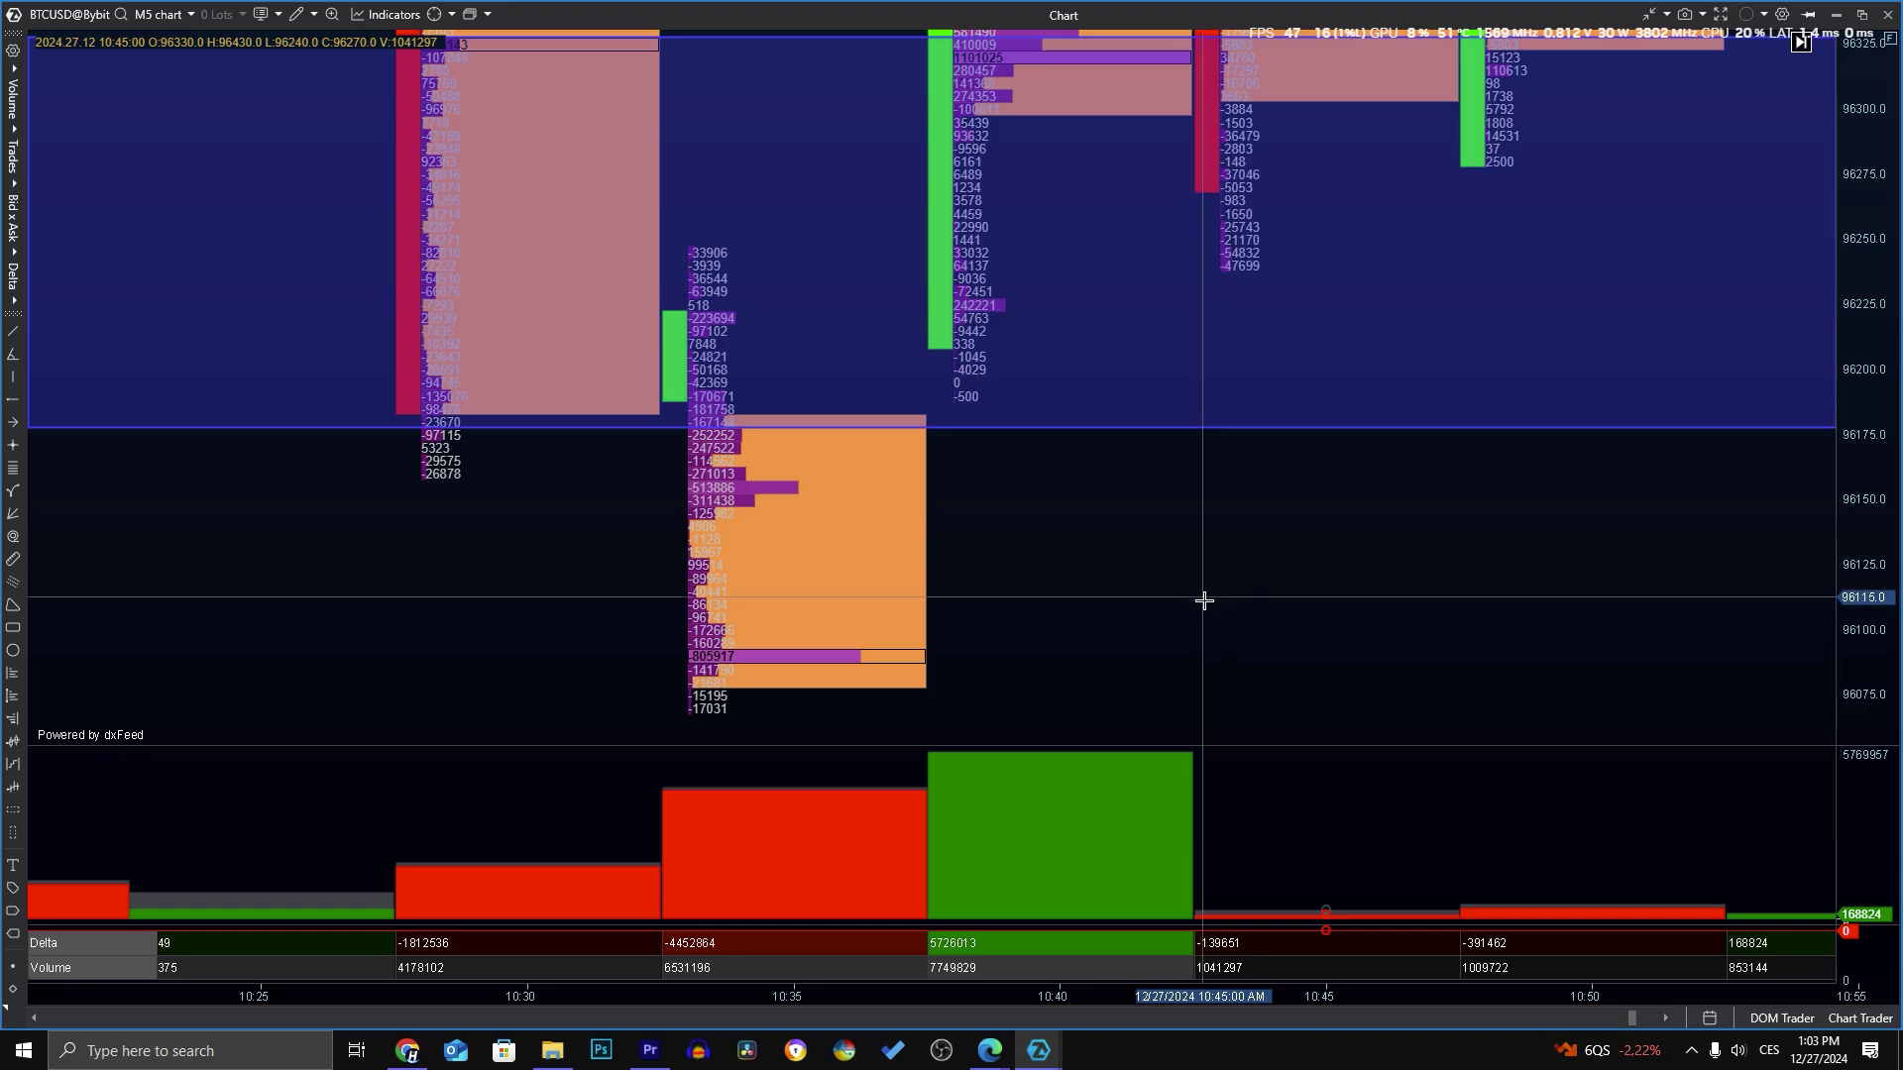
left_click_drag(1219, 584, 1186, 484)
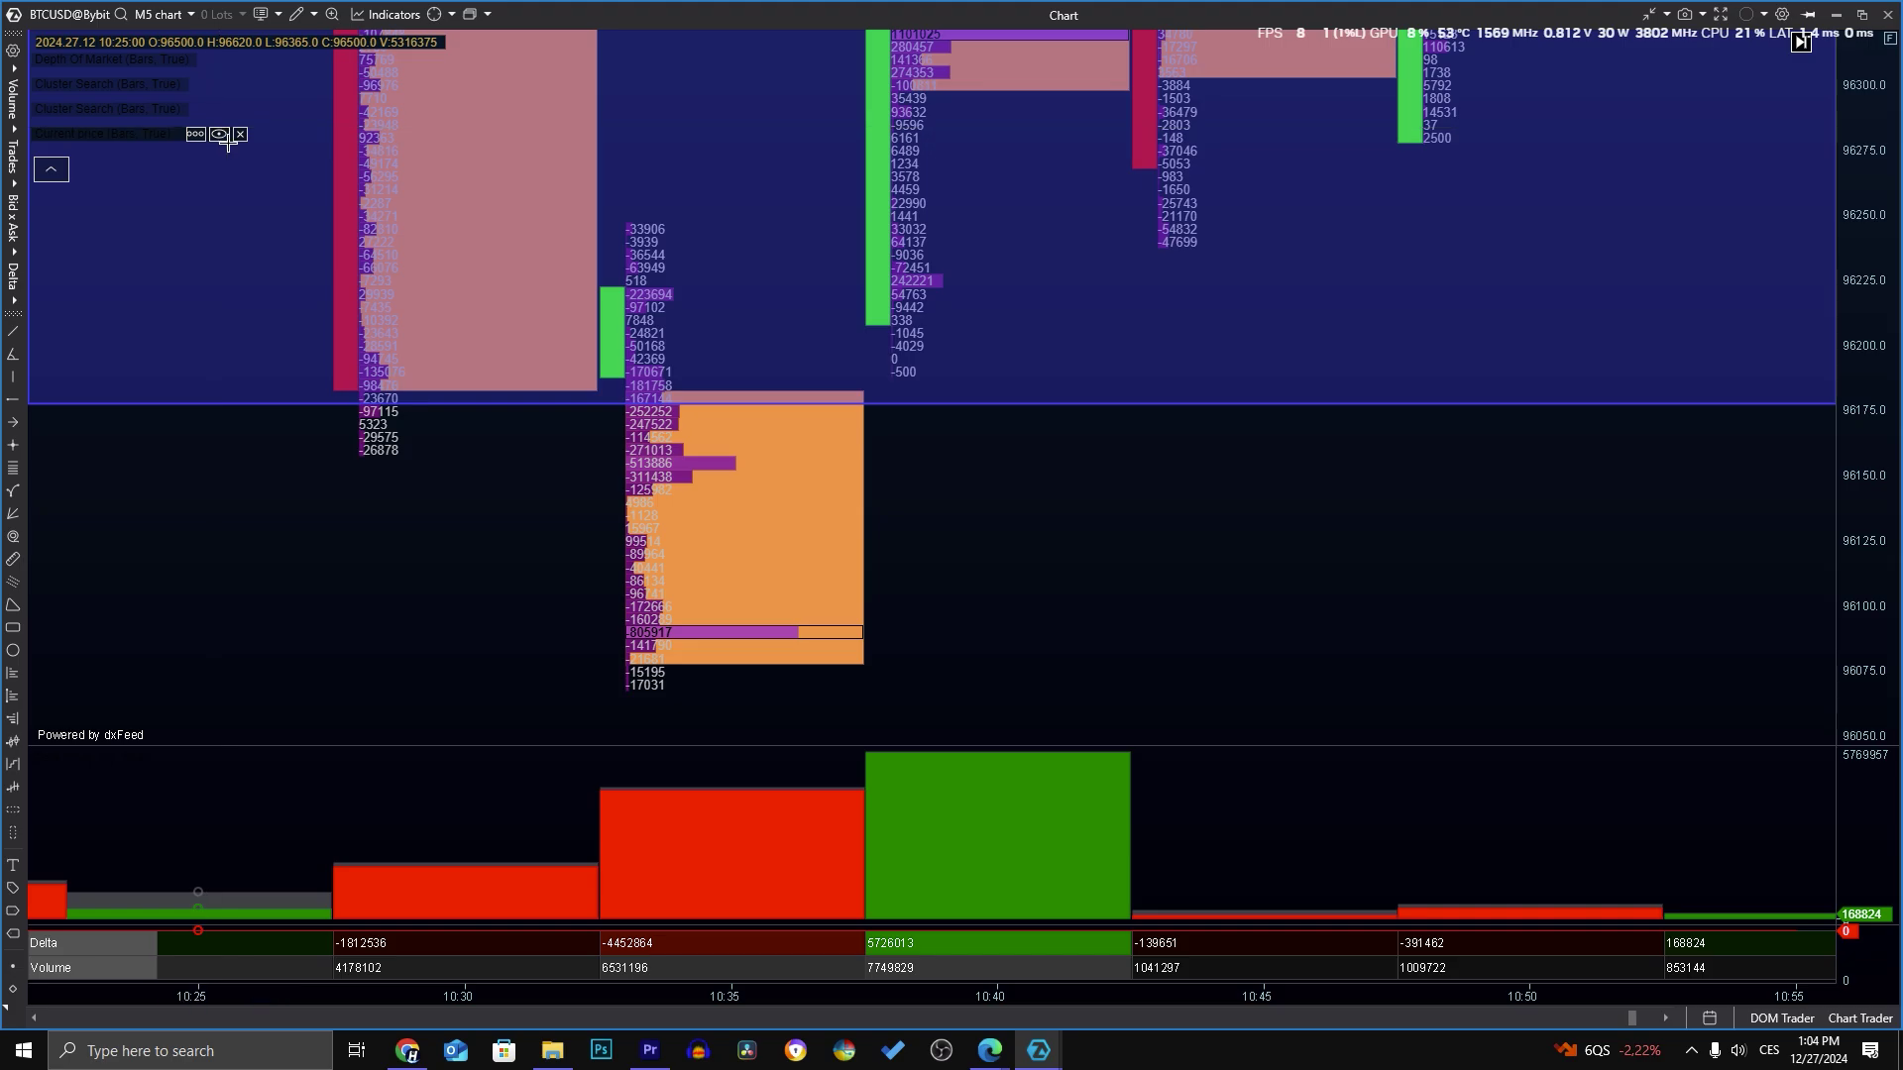
Zoom out and compress the price scale until 09:20–12:00 candles are visible
left_click_drag(229, 138, 284, 238)
scroll(285, 237, "down", 6)
left_click_drag(1870, 133, 1870, 246)
scroll(1694, 595, "down", 4)
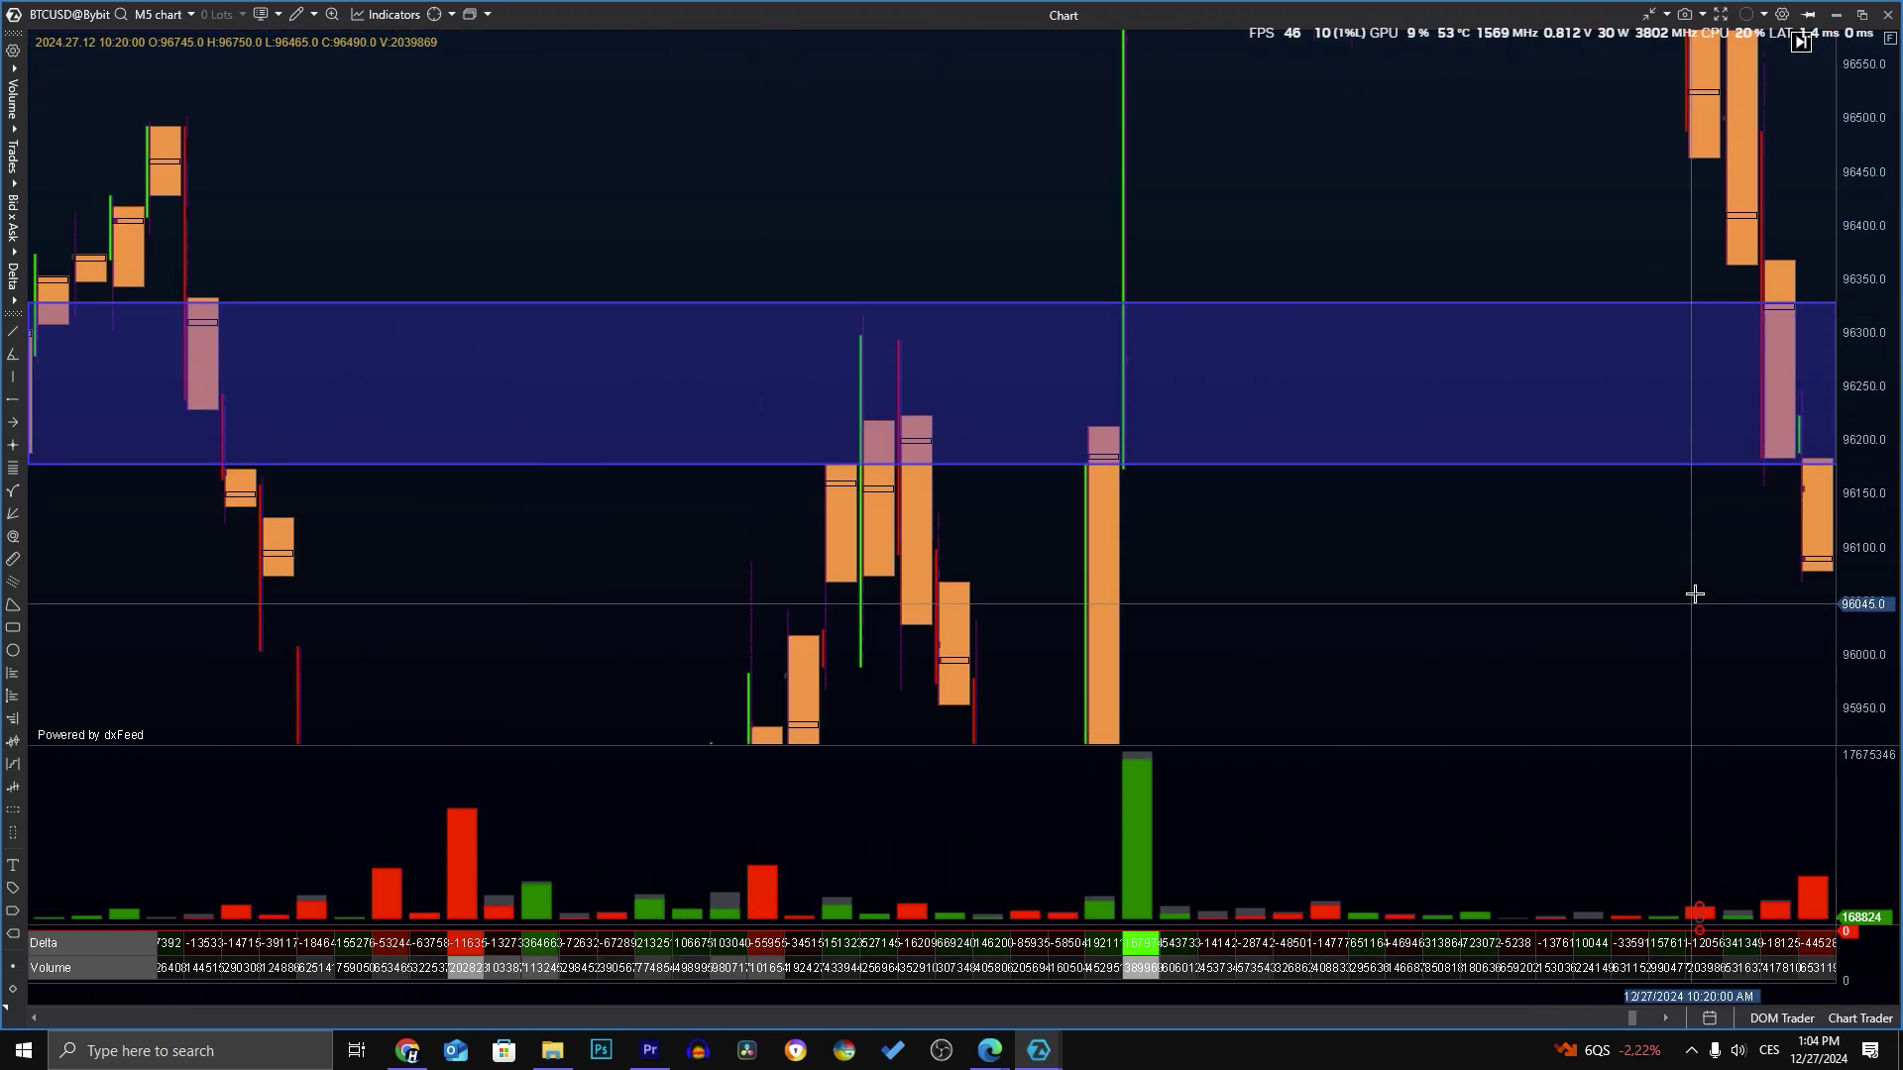
left_click_drag(1714, 585, 1014, 697)
left_click_drag(1876, 157, 1876, 223)
scroll(1490, 318, "up", 1)
scroll(1414, 446, "up", 3)
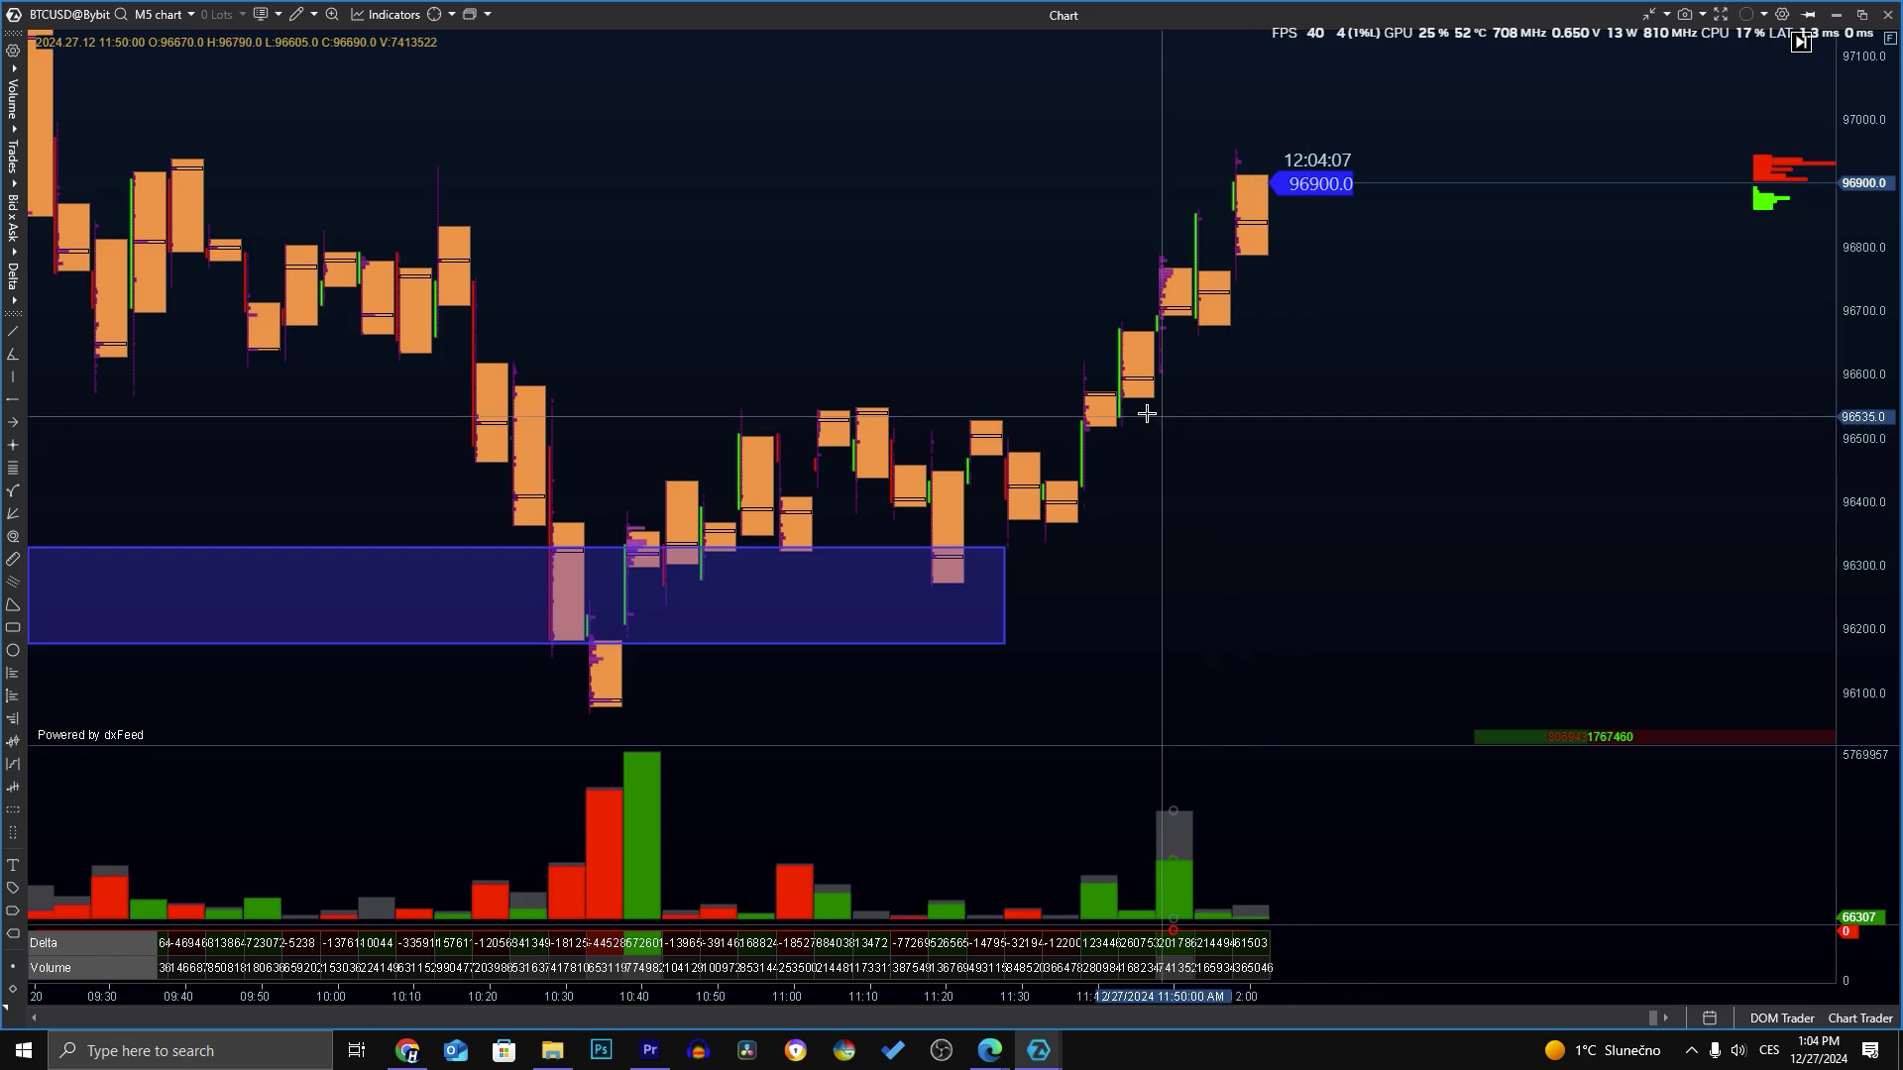
Switch the BTCUSD@Bybit chart from M5 to Seconds 10 bars
left_click(186, 16)
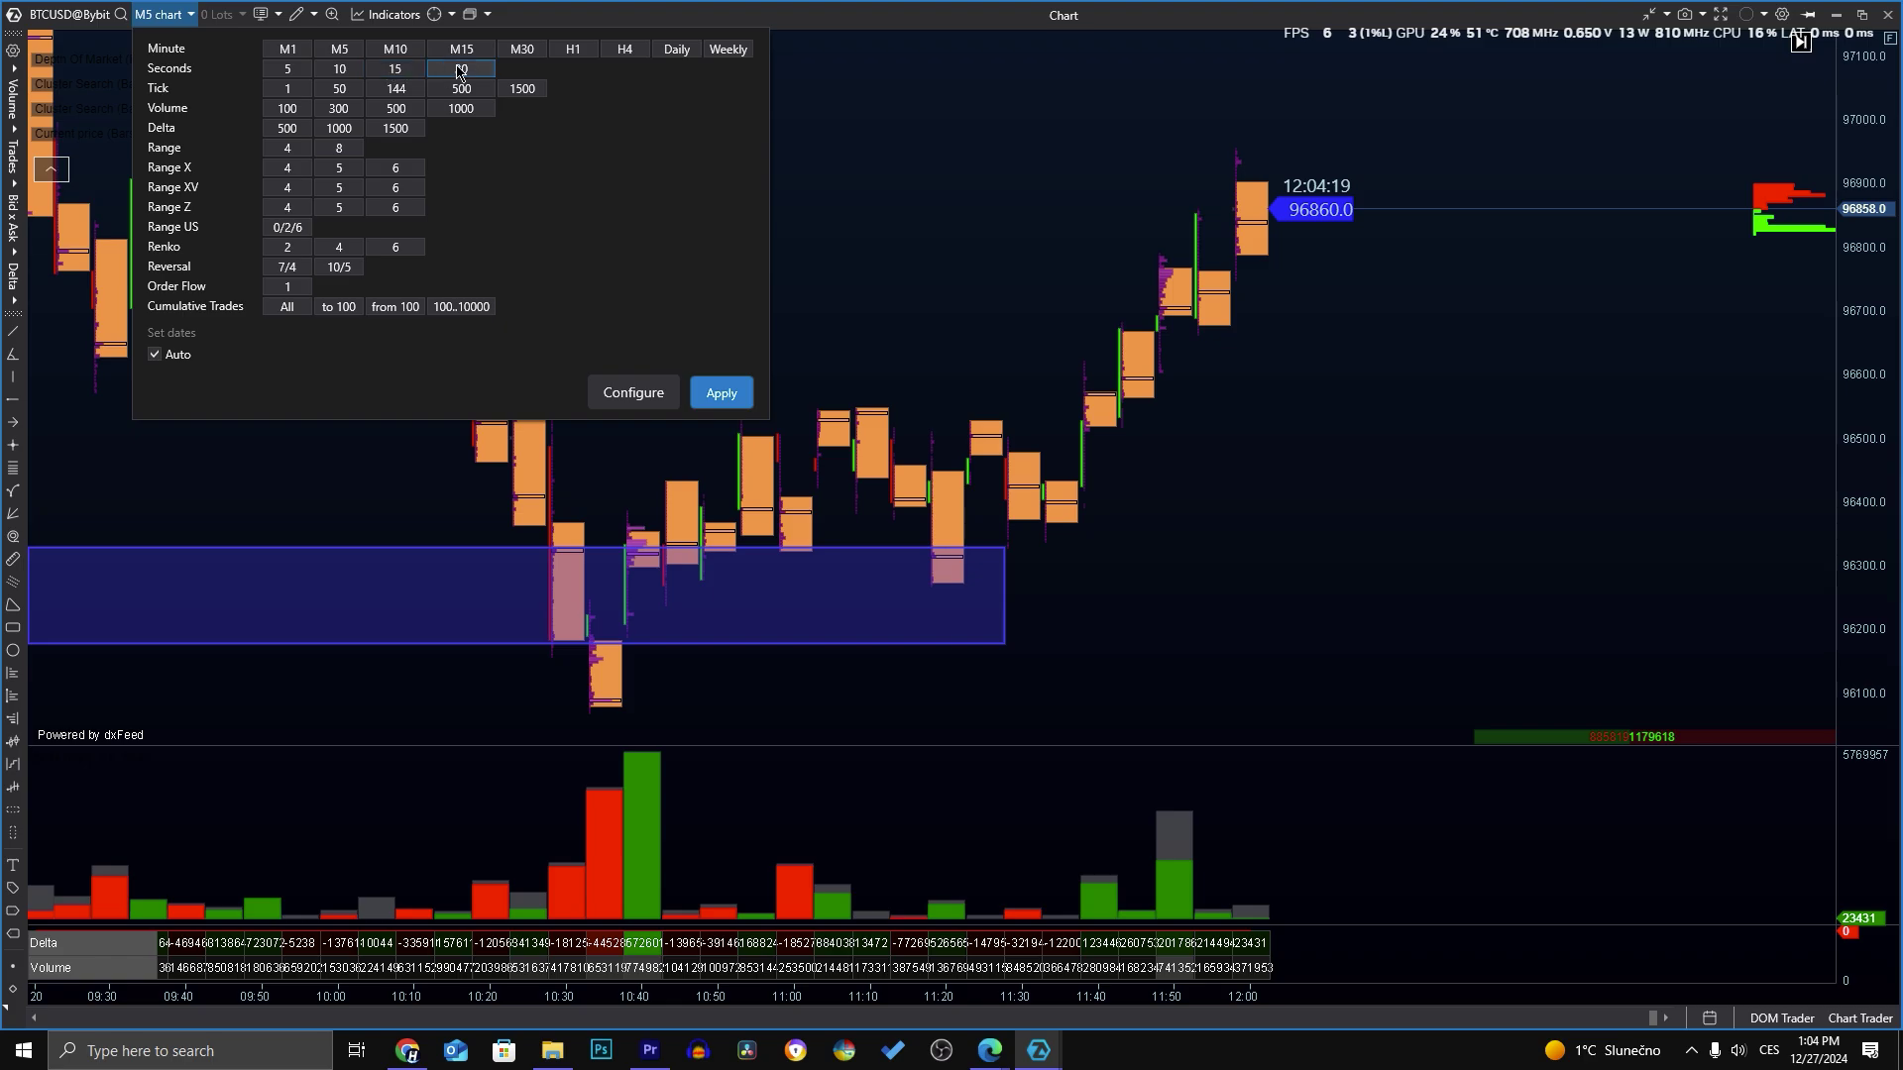
left_click(338, 69)
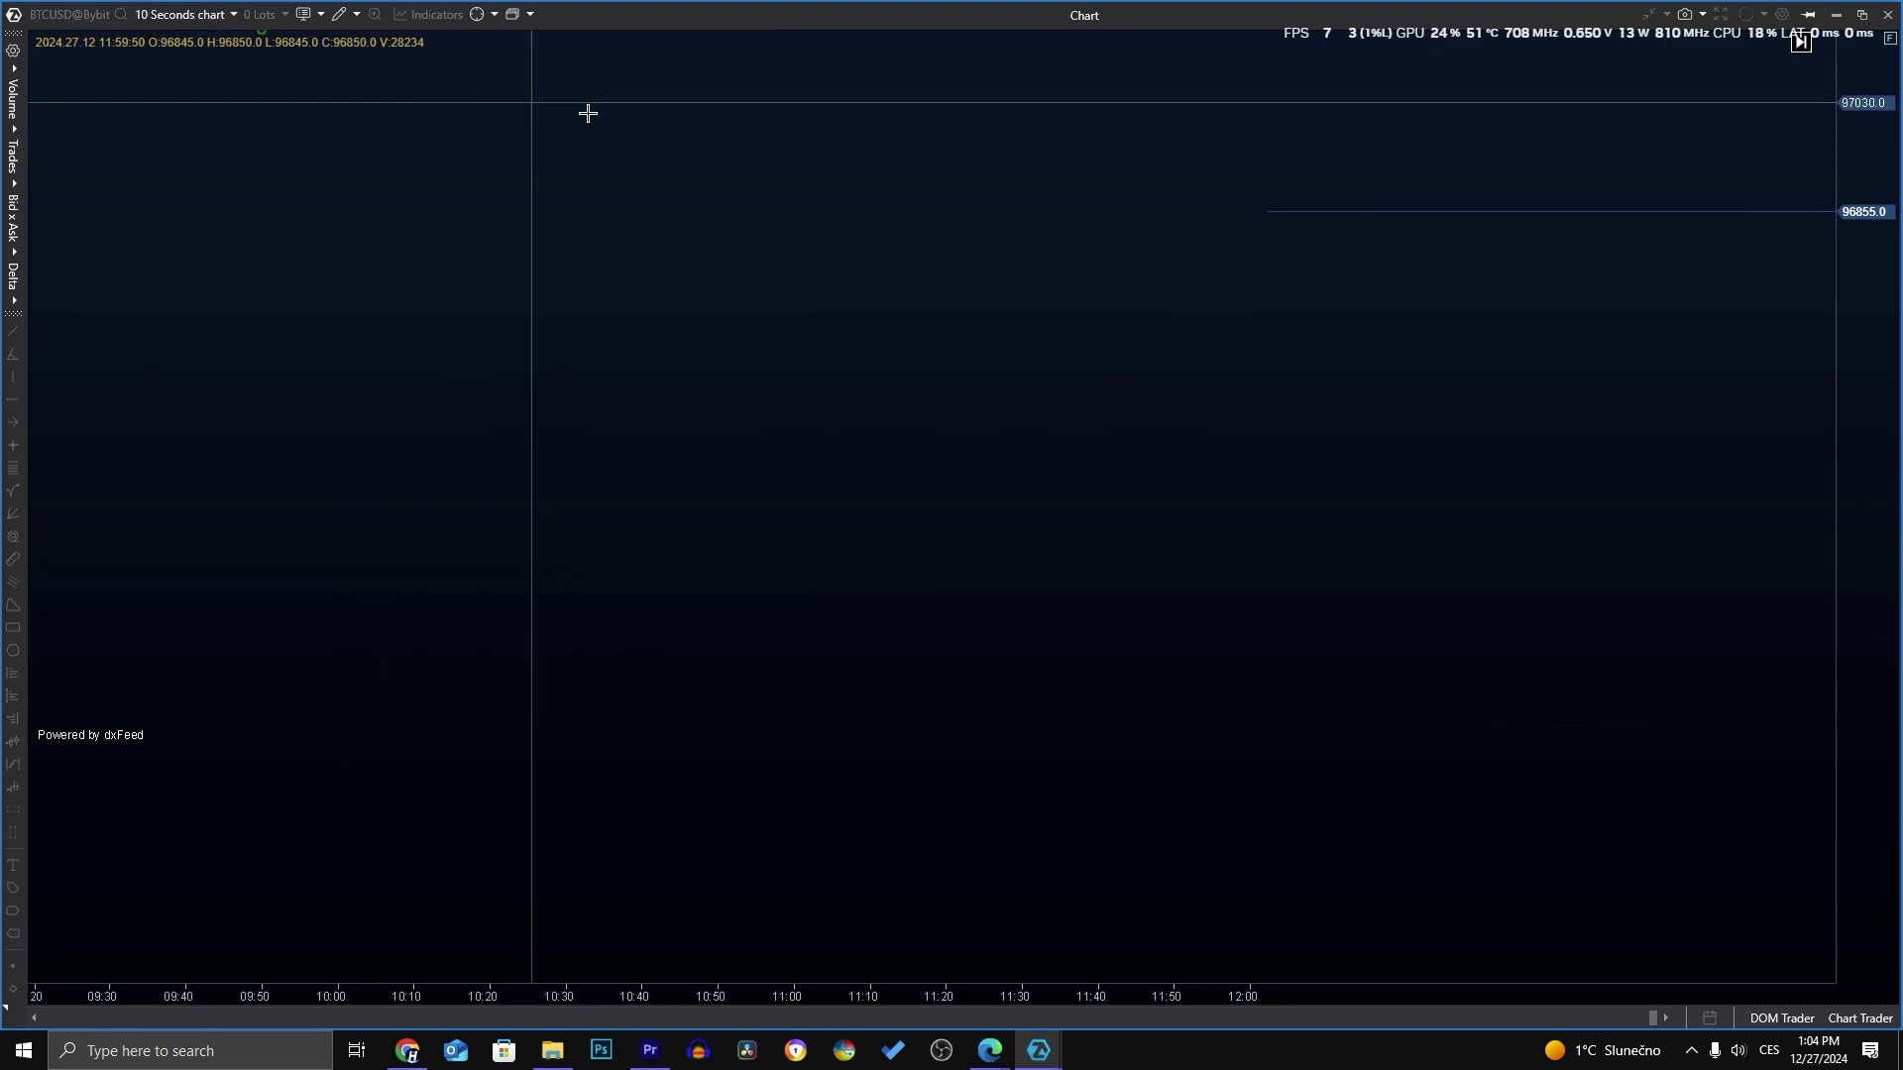
left_click_drag(1851, 451, 1843, 337)
Stretch the price scale and scroll back to review the preceding minutes' footprints
left_click_drag(1547, 334, 1512, 412)
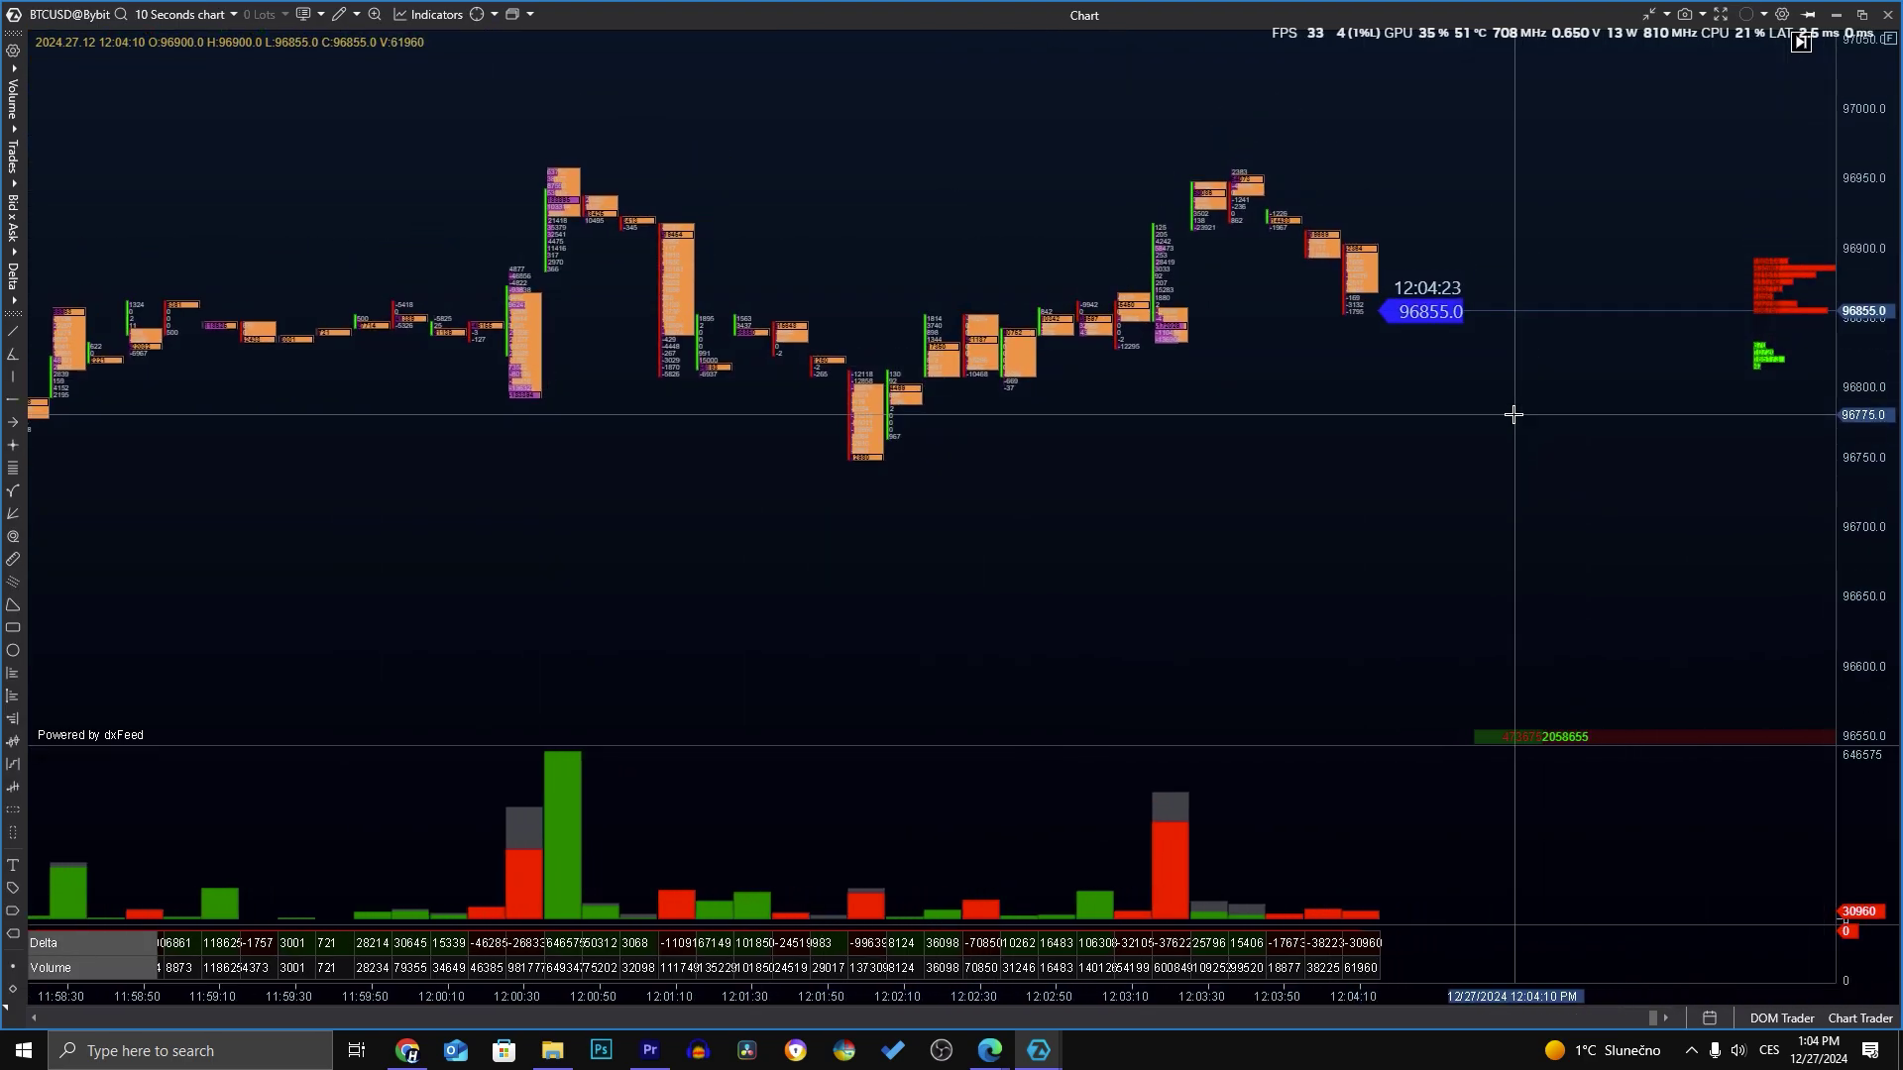
left_click_drag(1864, 548, 1859, 456)
scroll(1288, 349, "up", 3)
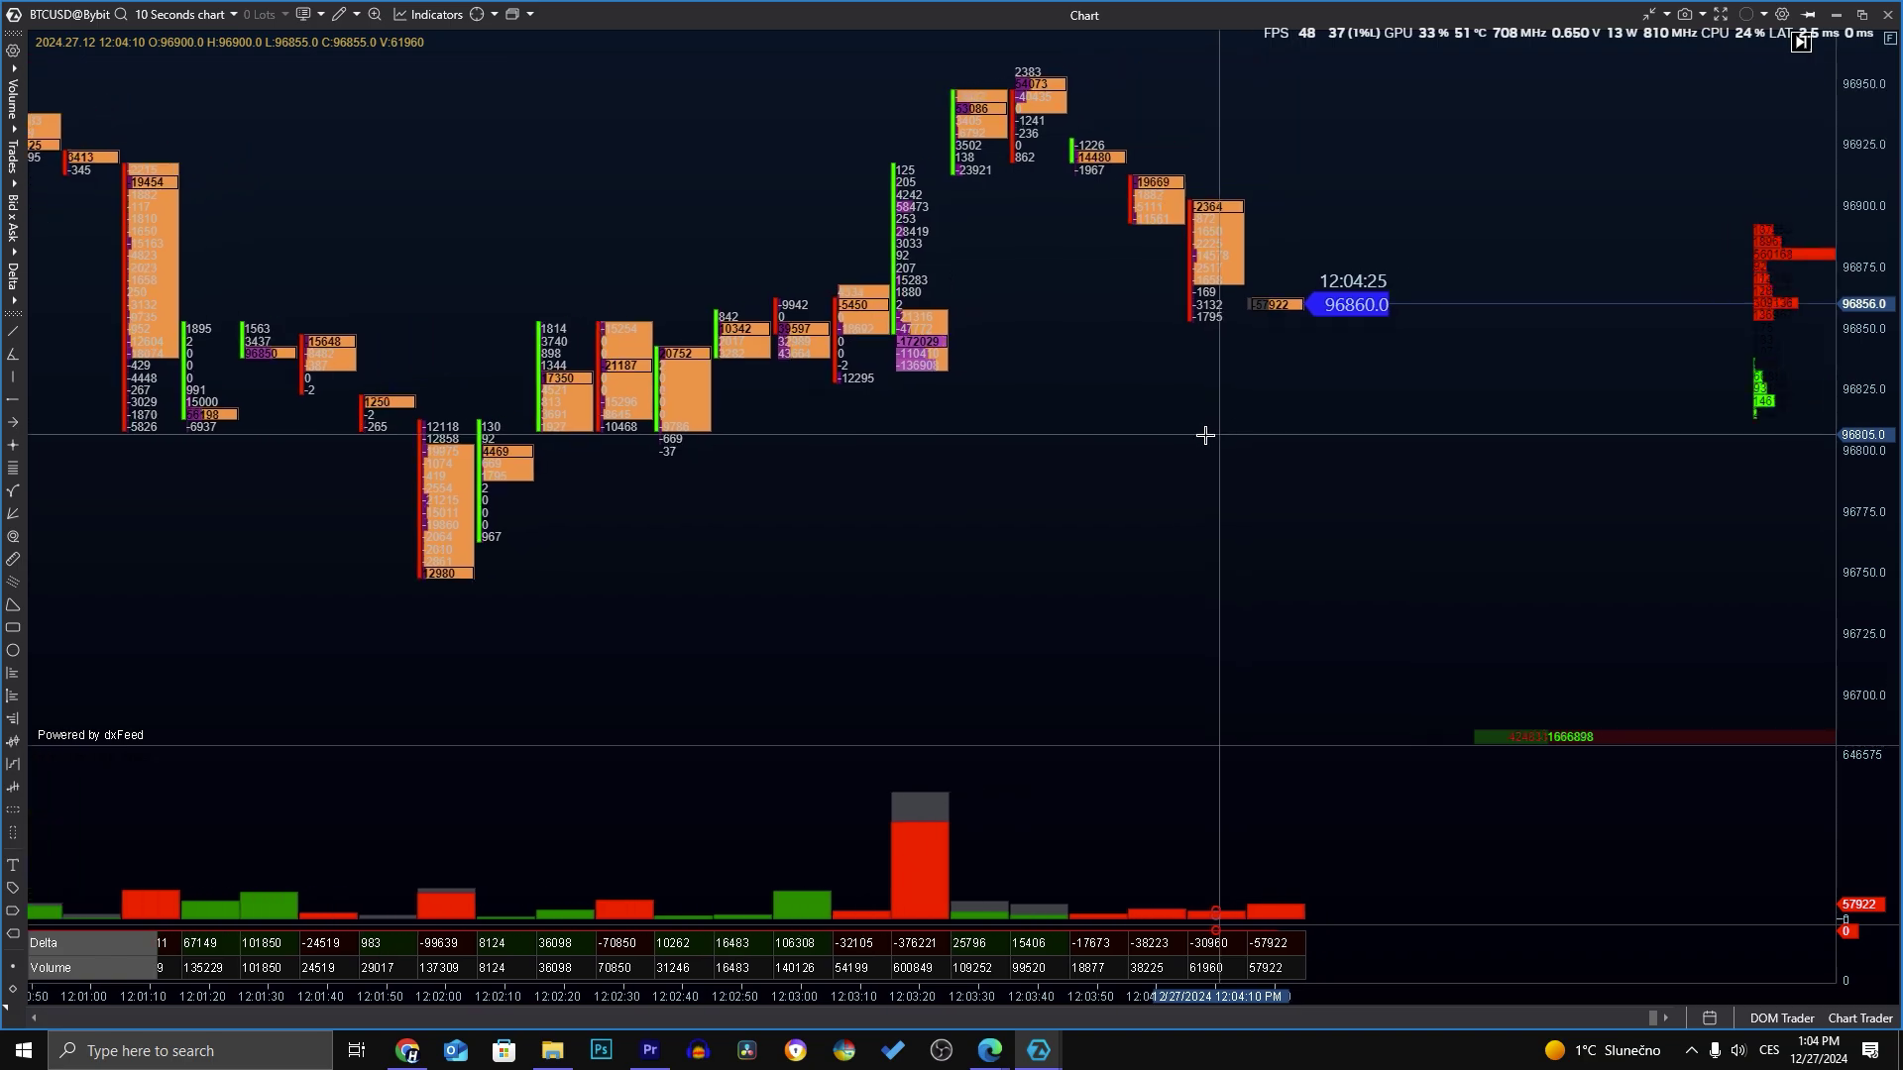
scroll(542, 428, "up", 10)
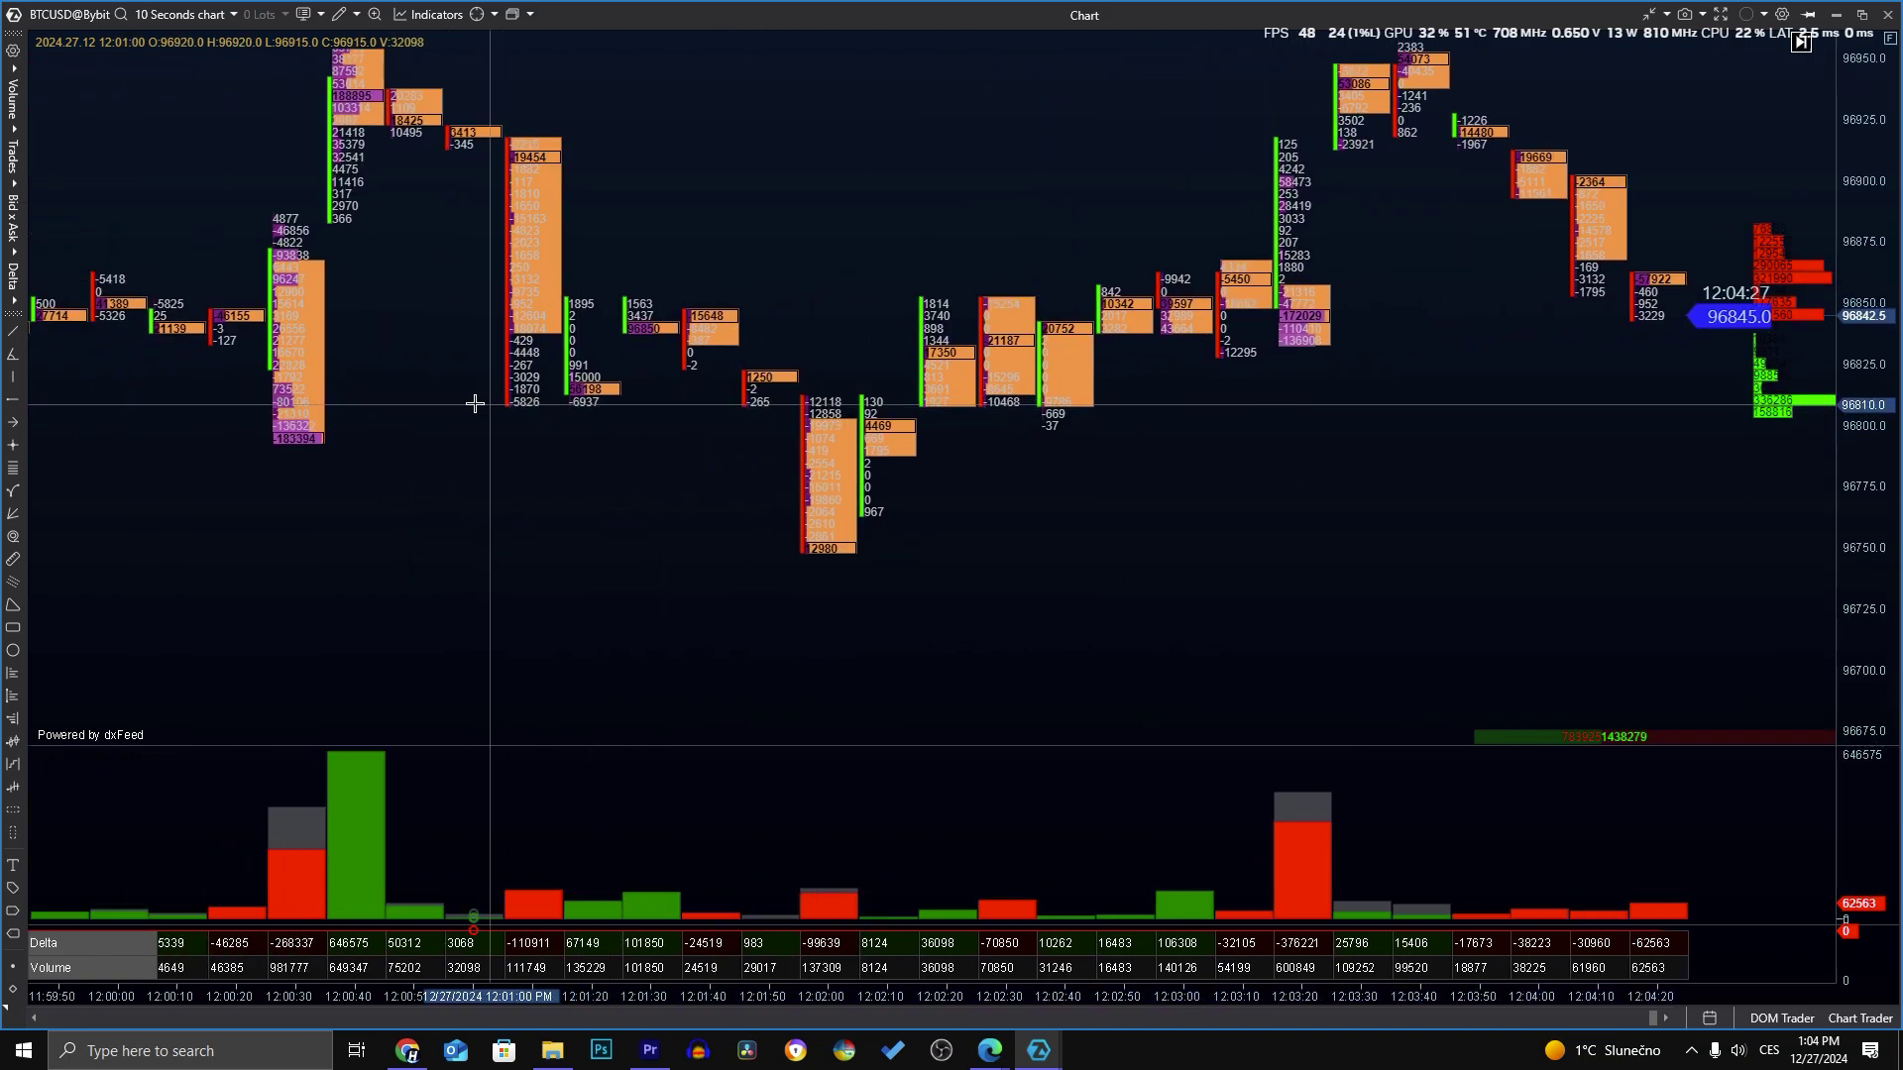
scroll(432, 398, "up", 15)
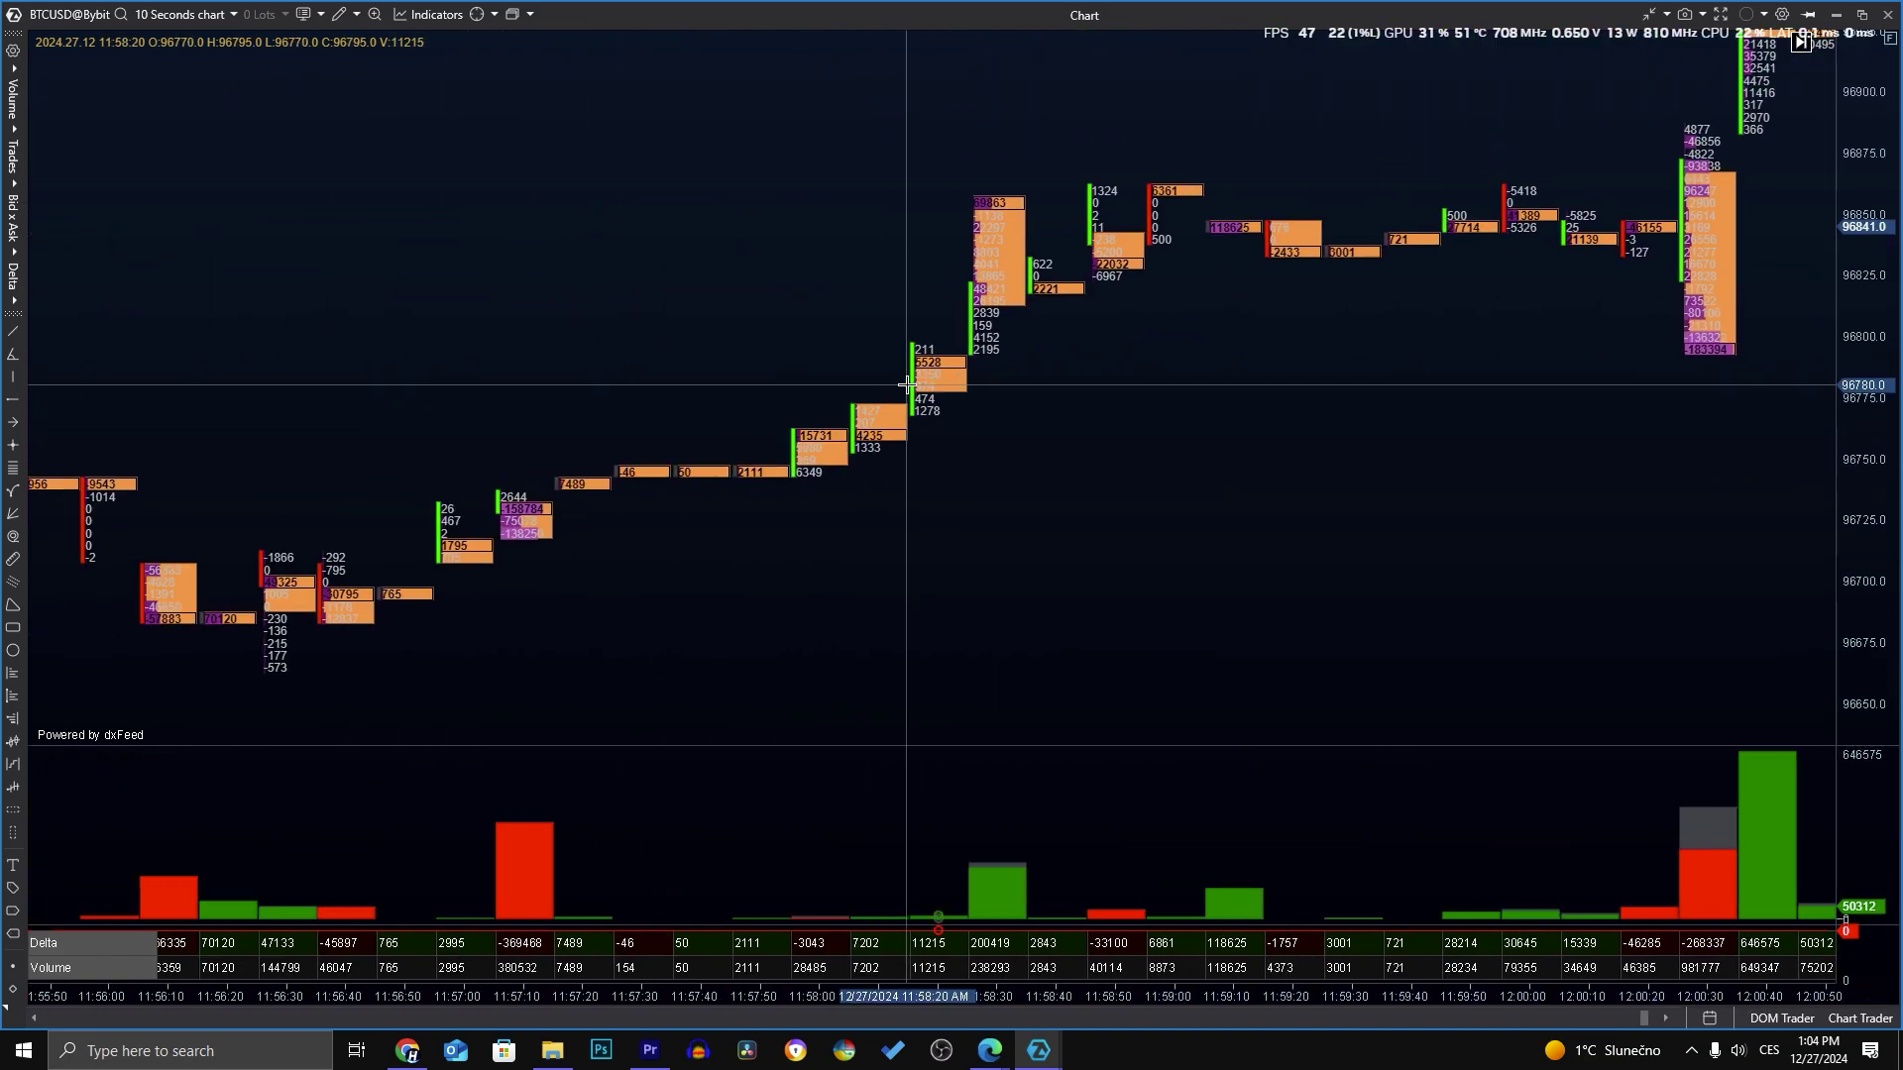
scroll(917, 357, "up", 15)
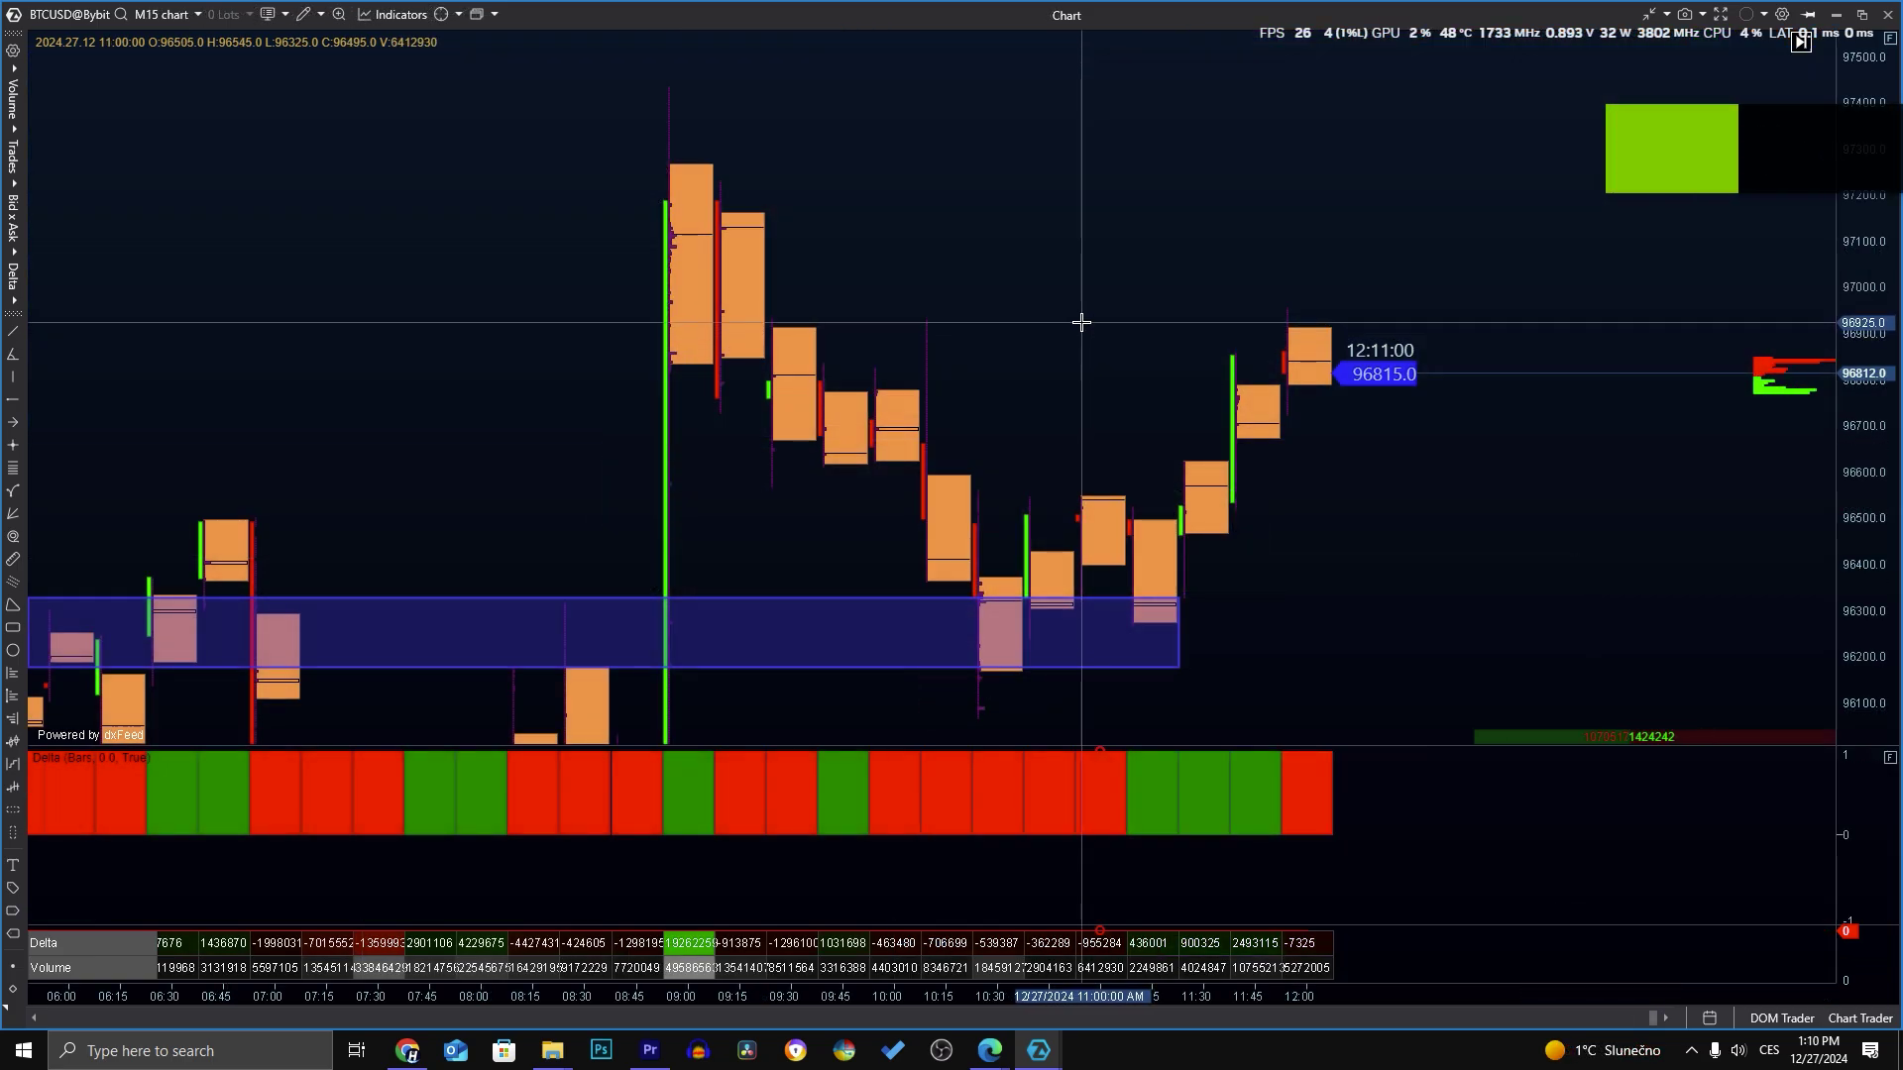
Load the Cluster statistic template, then switch to a dark M30 template
left_click(494, 14)
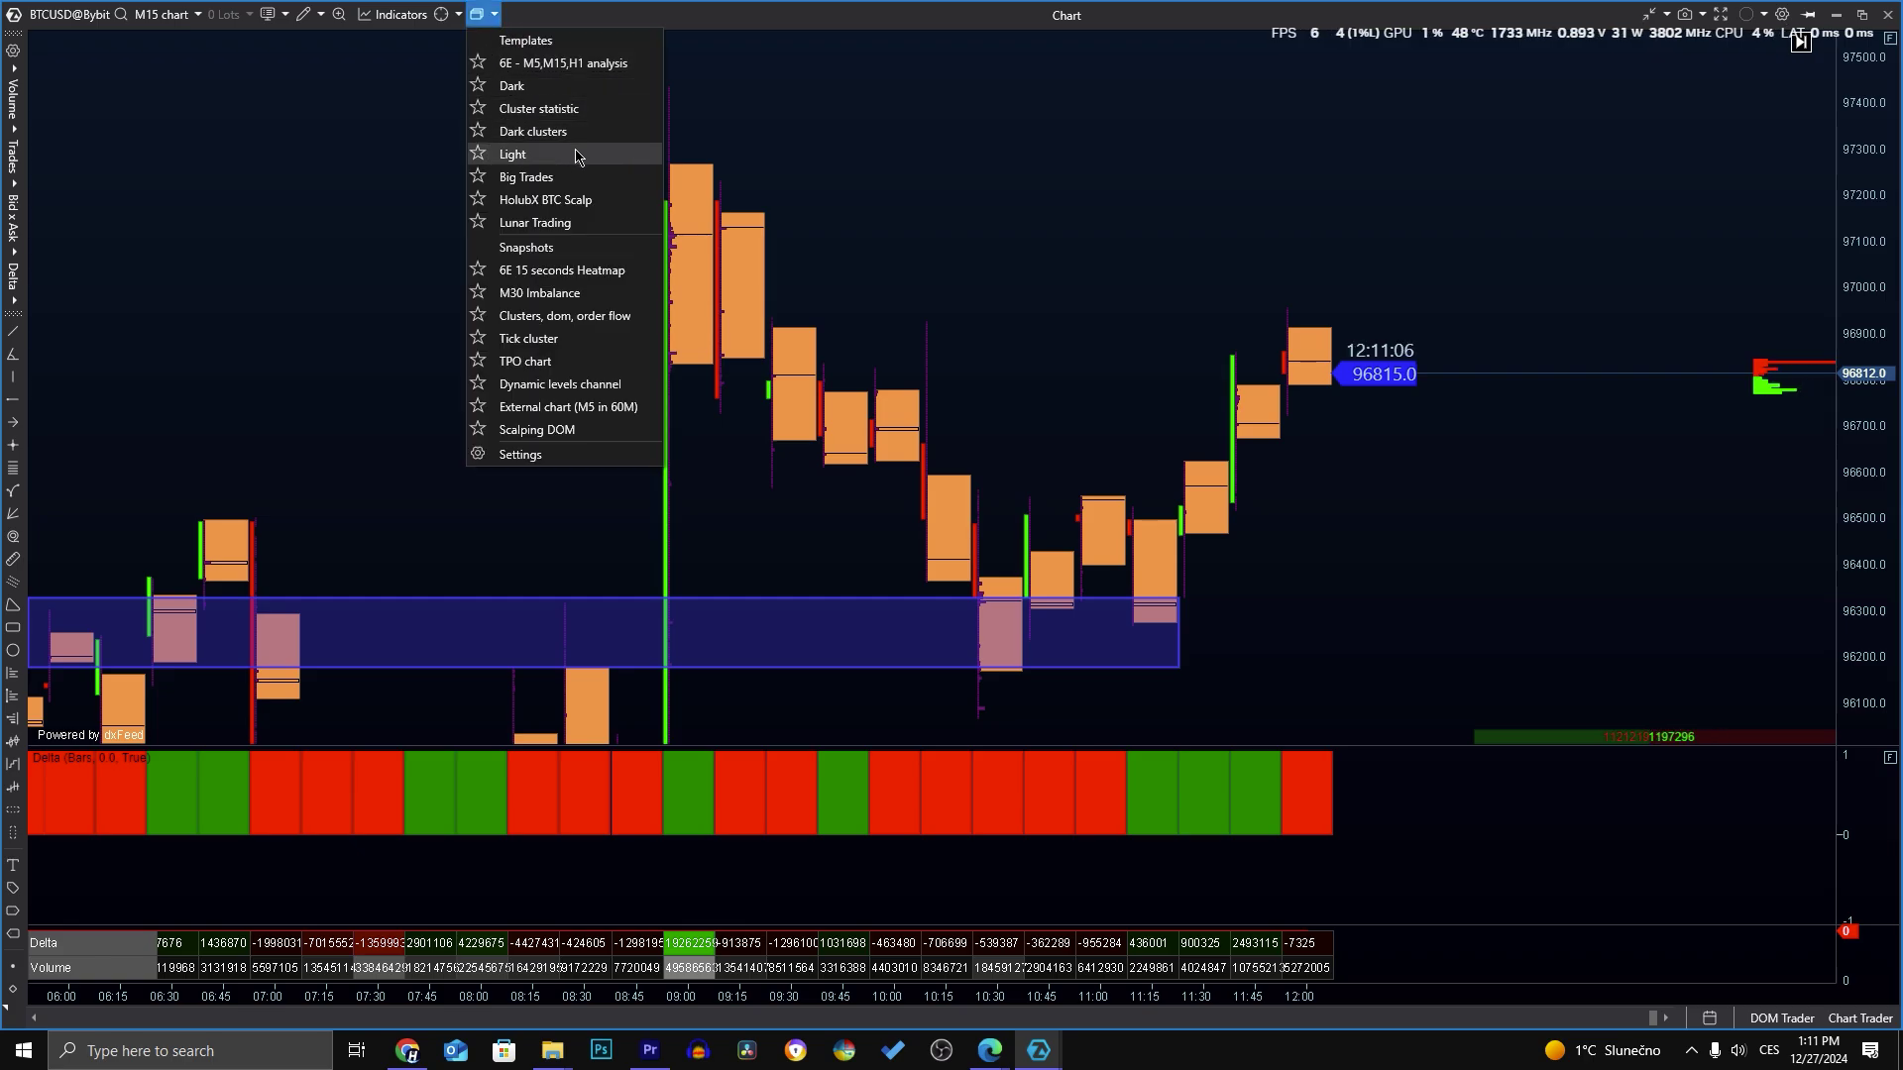
left_click(538, 108)
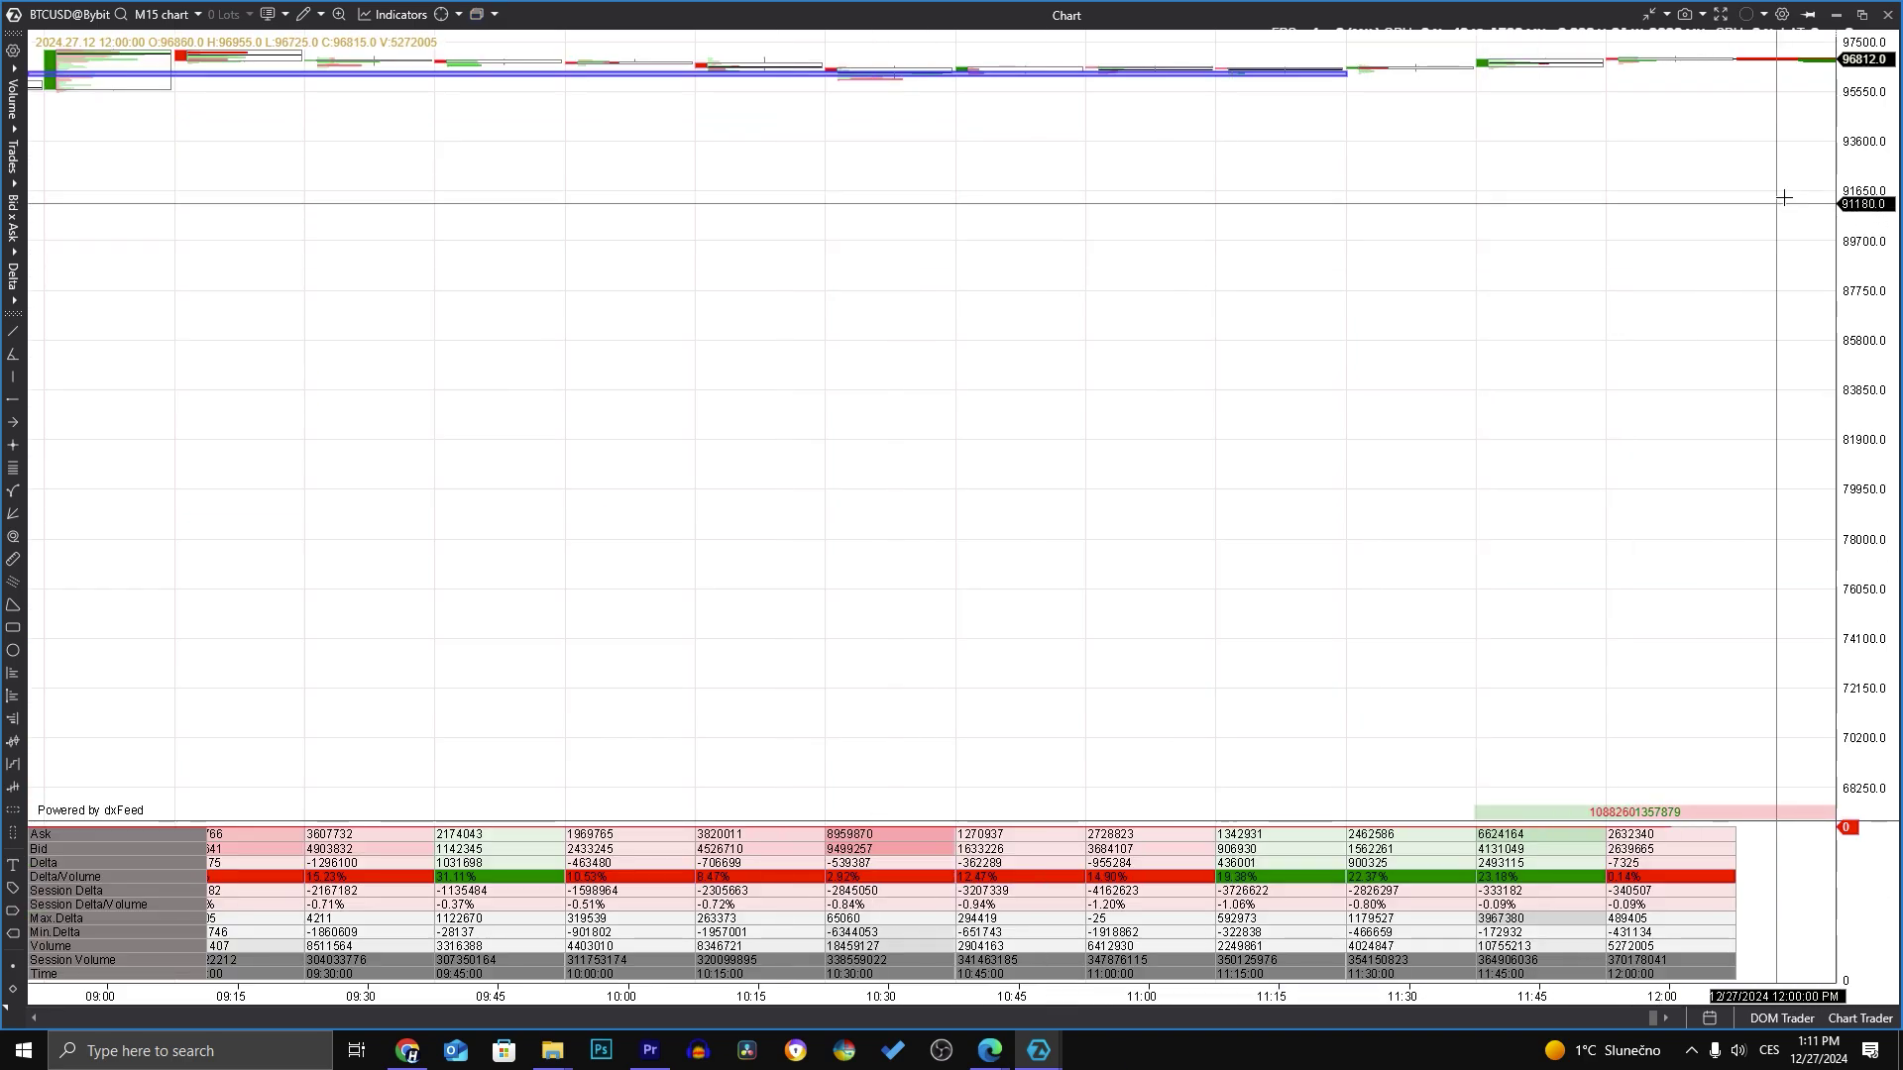
left_click(494, 13)
left_click(540, 295)
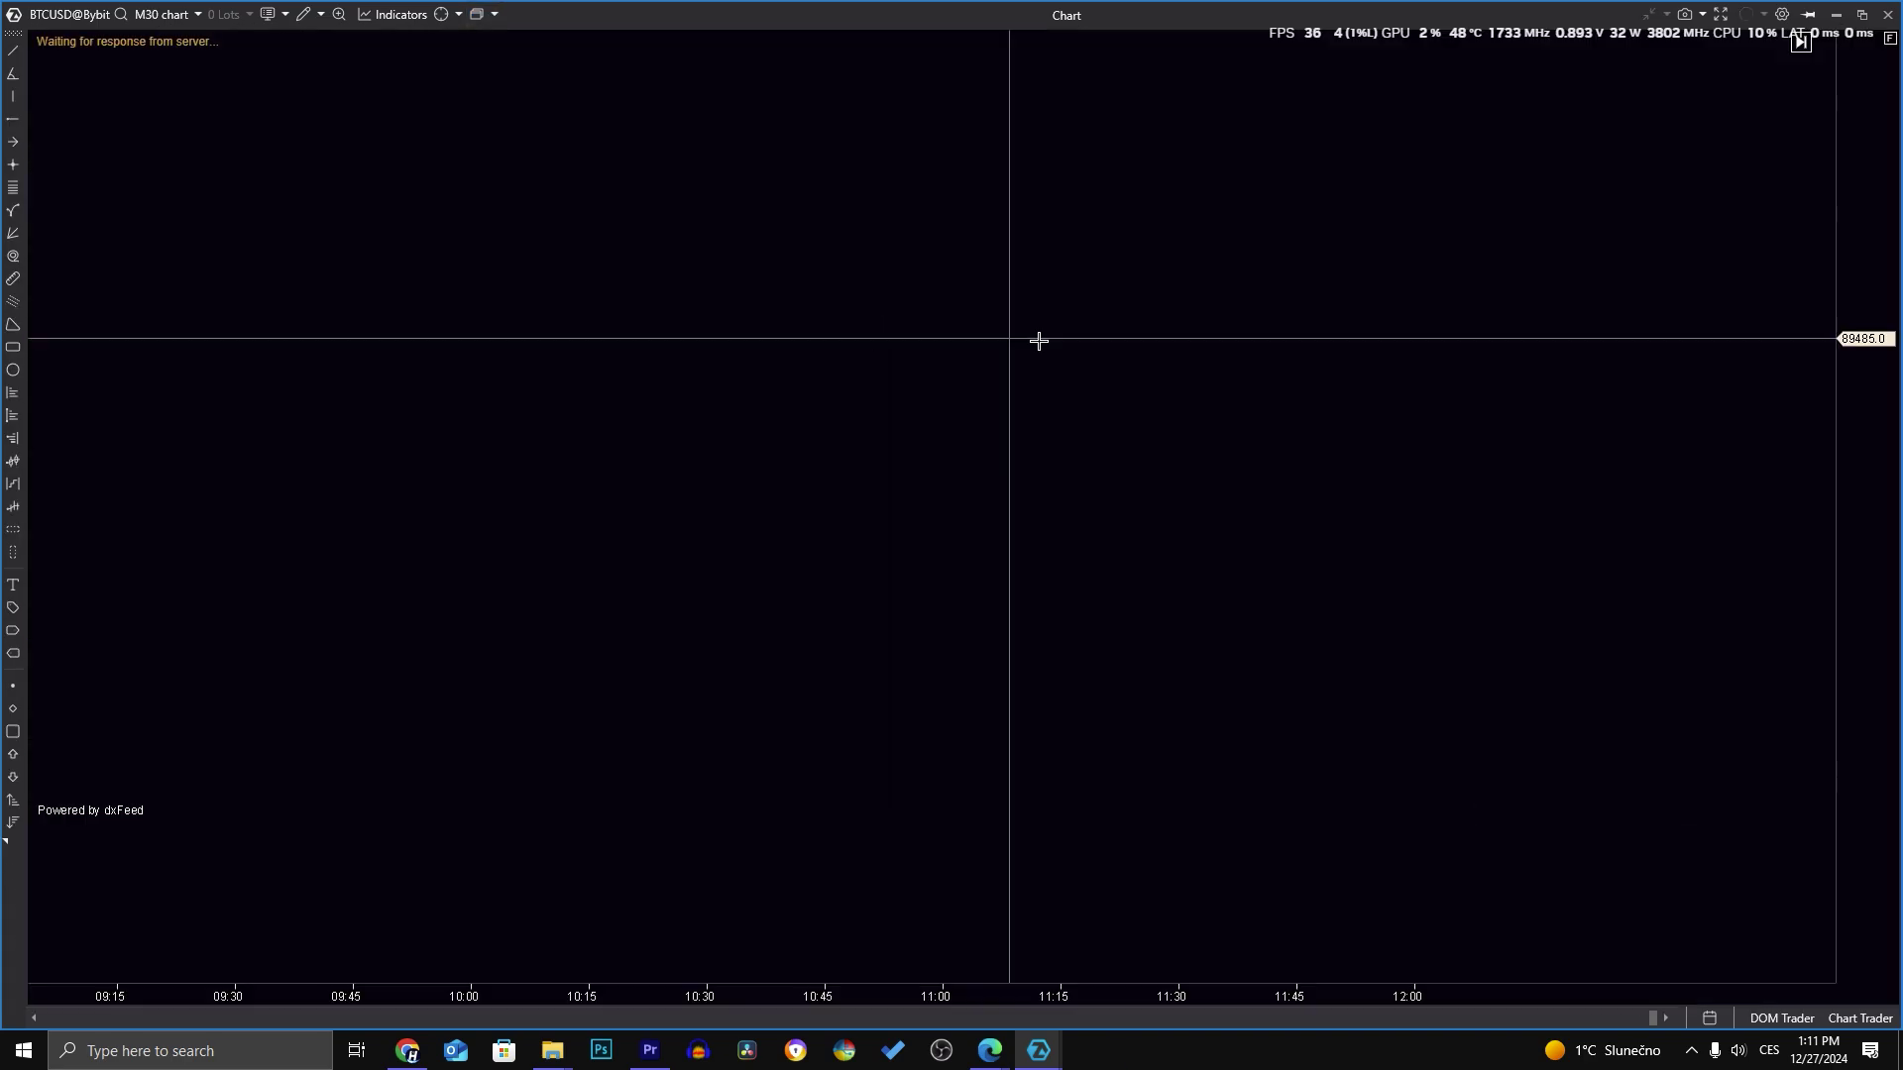
left_click(494, 14)
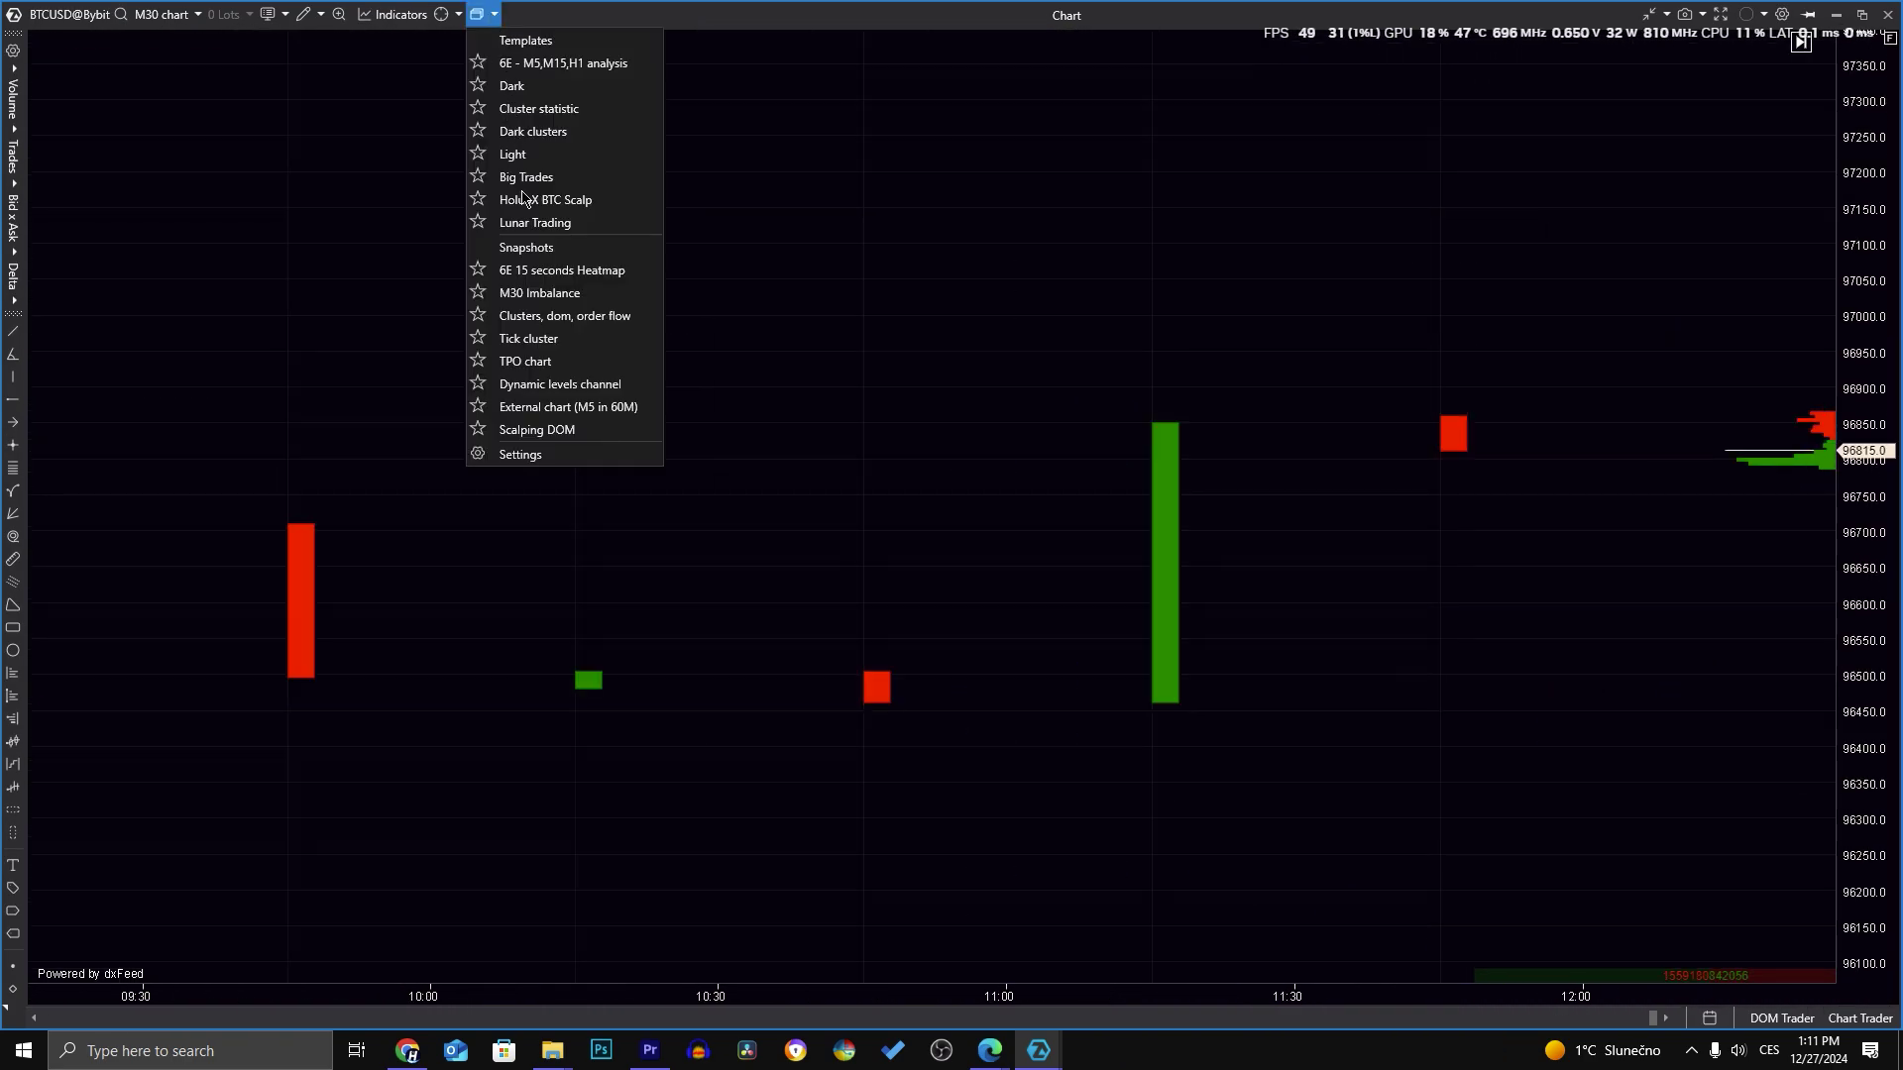
Load the Scalping DOM template and pan back through earlier footprint candles
left_click(555, 434)
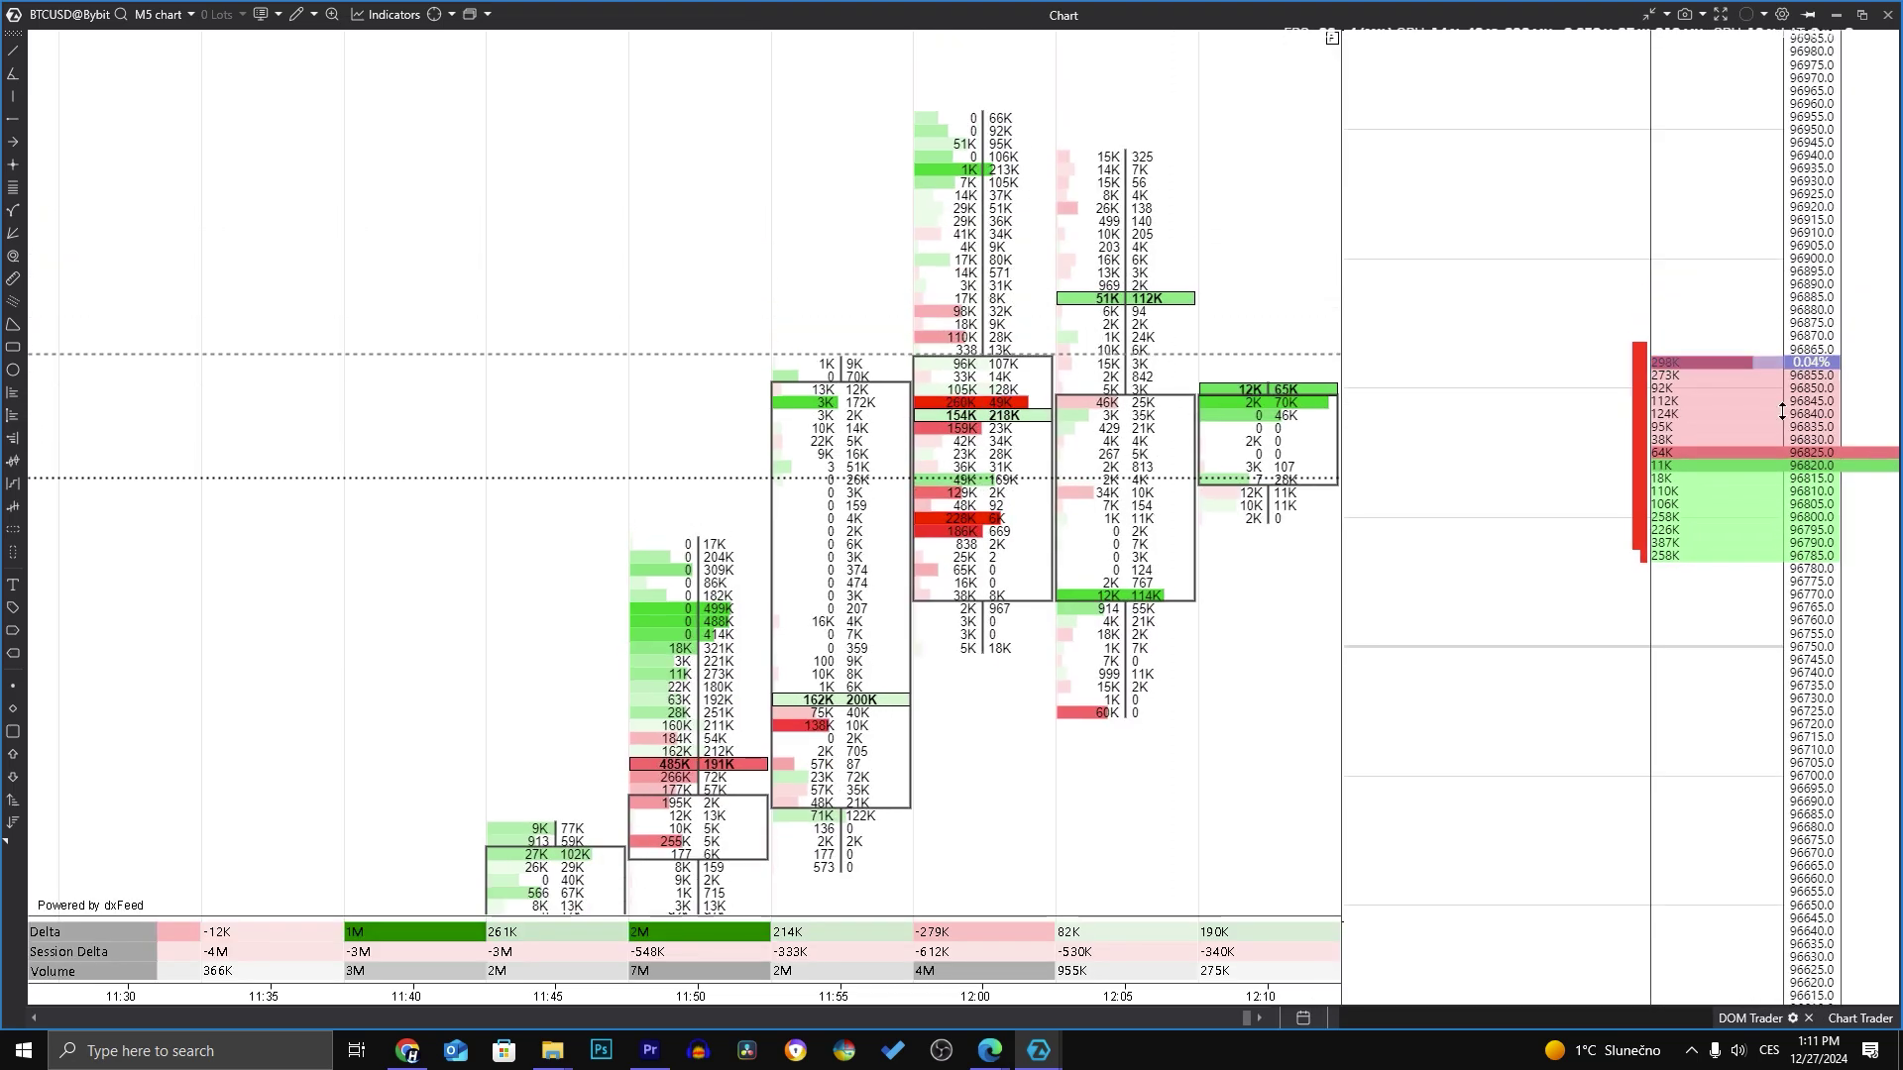
left_click_drag(1264, 673, 1097, 485)
left_click_drag(984, 538, 1146, 398)
left_click_drag(849, 526, 981, 398)
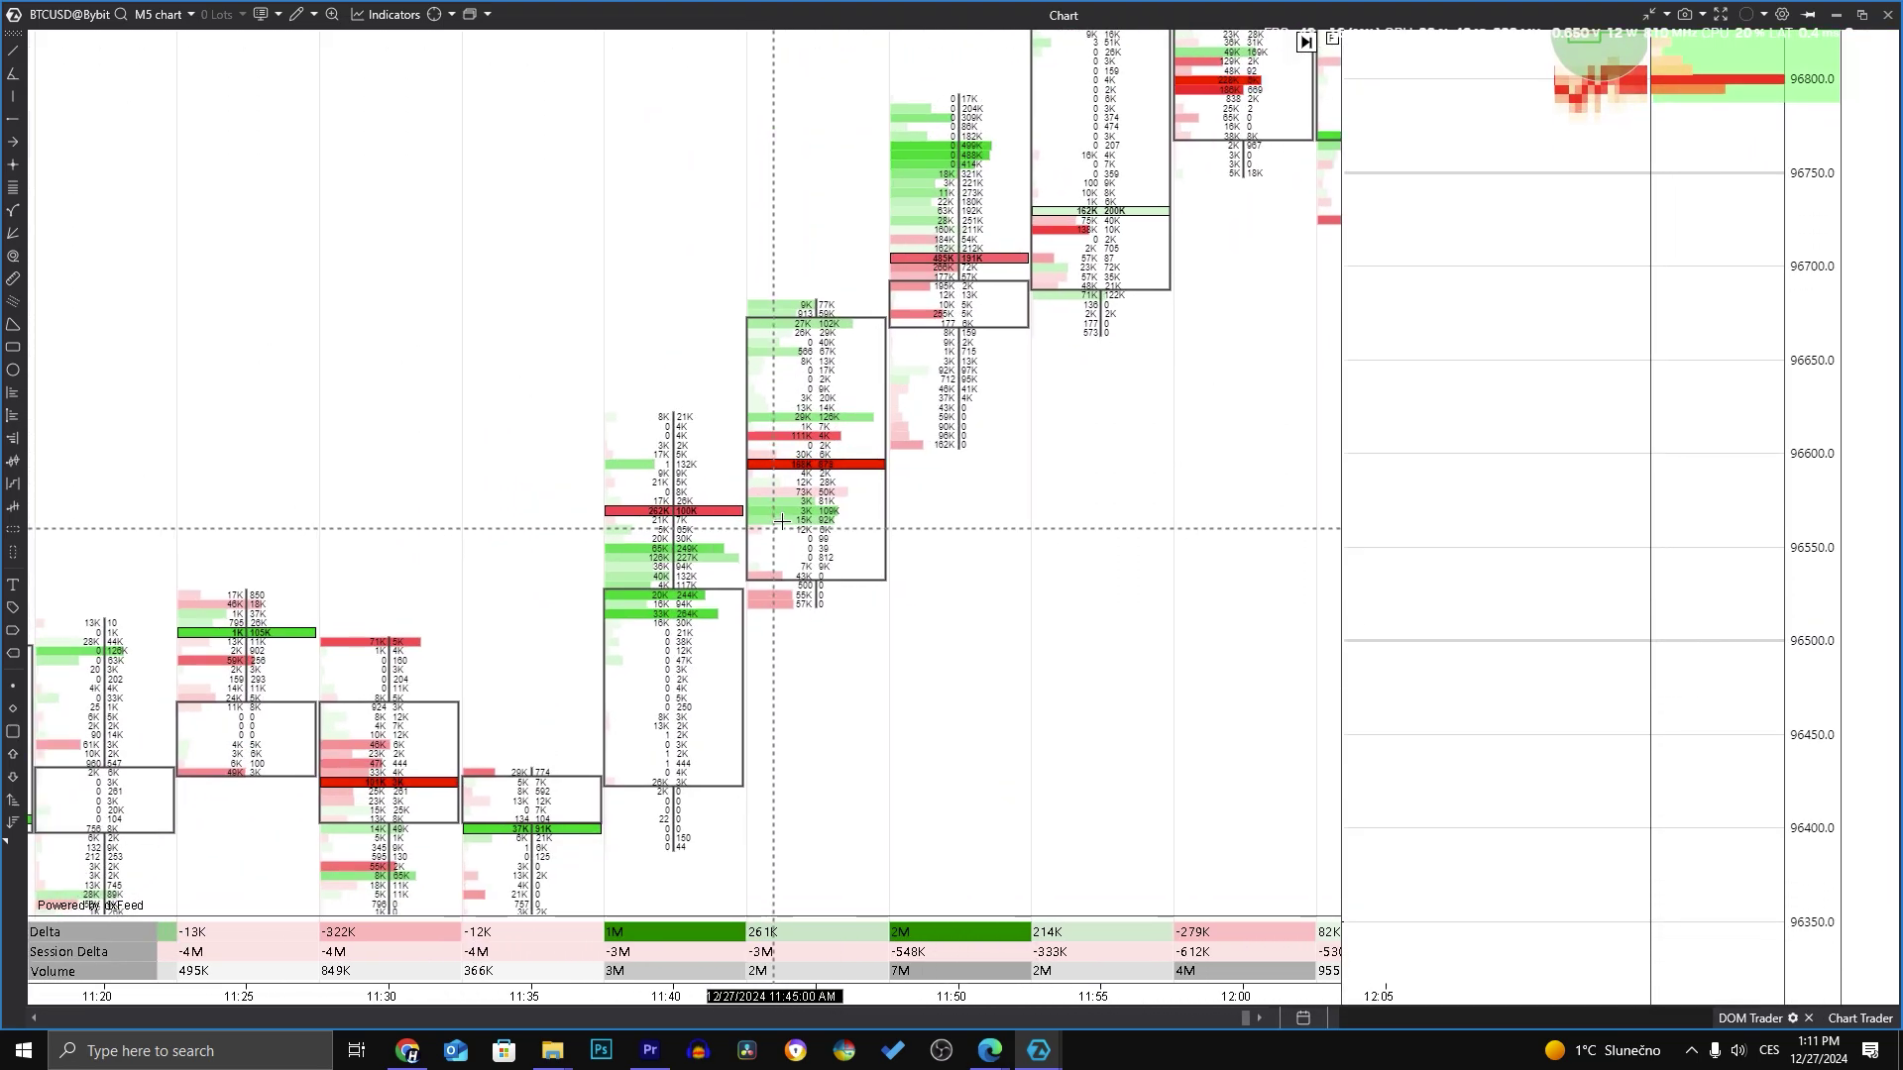
left_click_drag(594, 551, 658, 470)
scroll(658, 469, "up", 12)
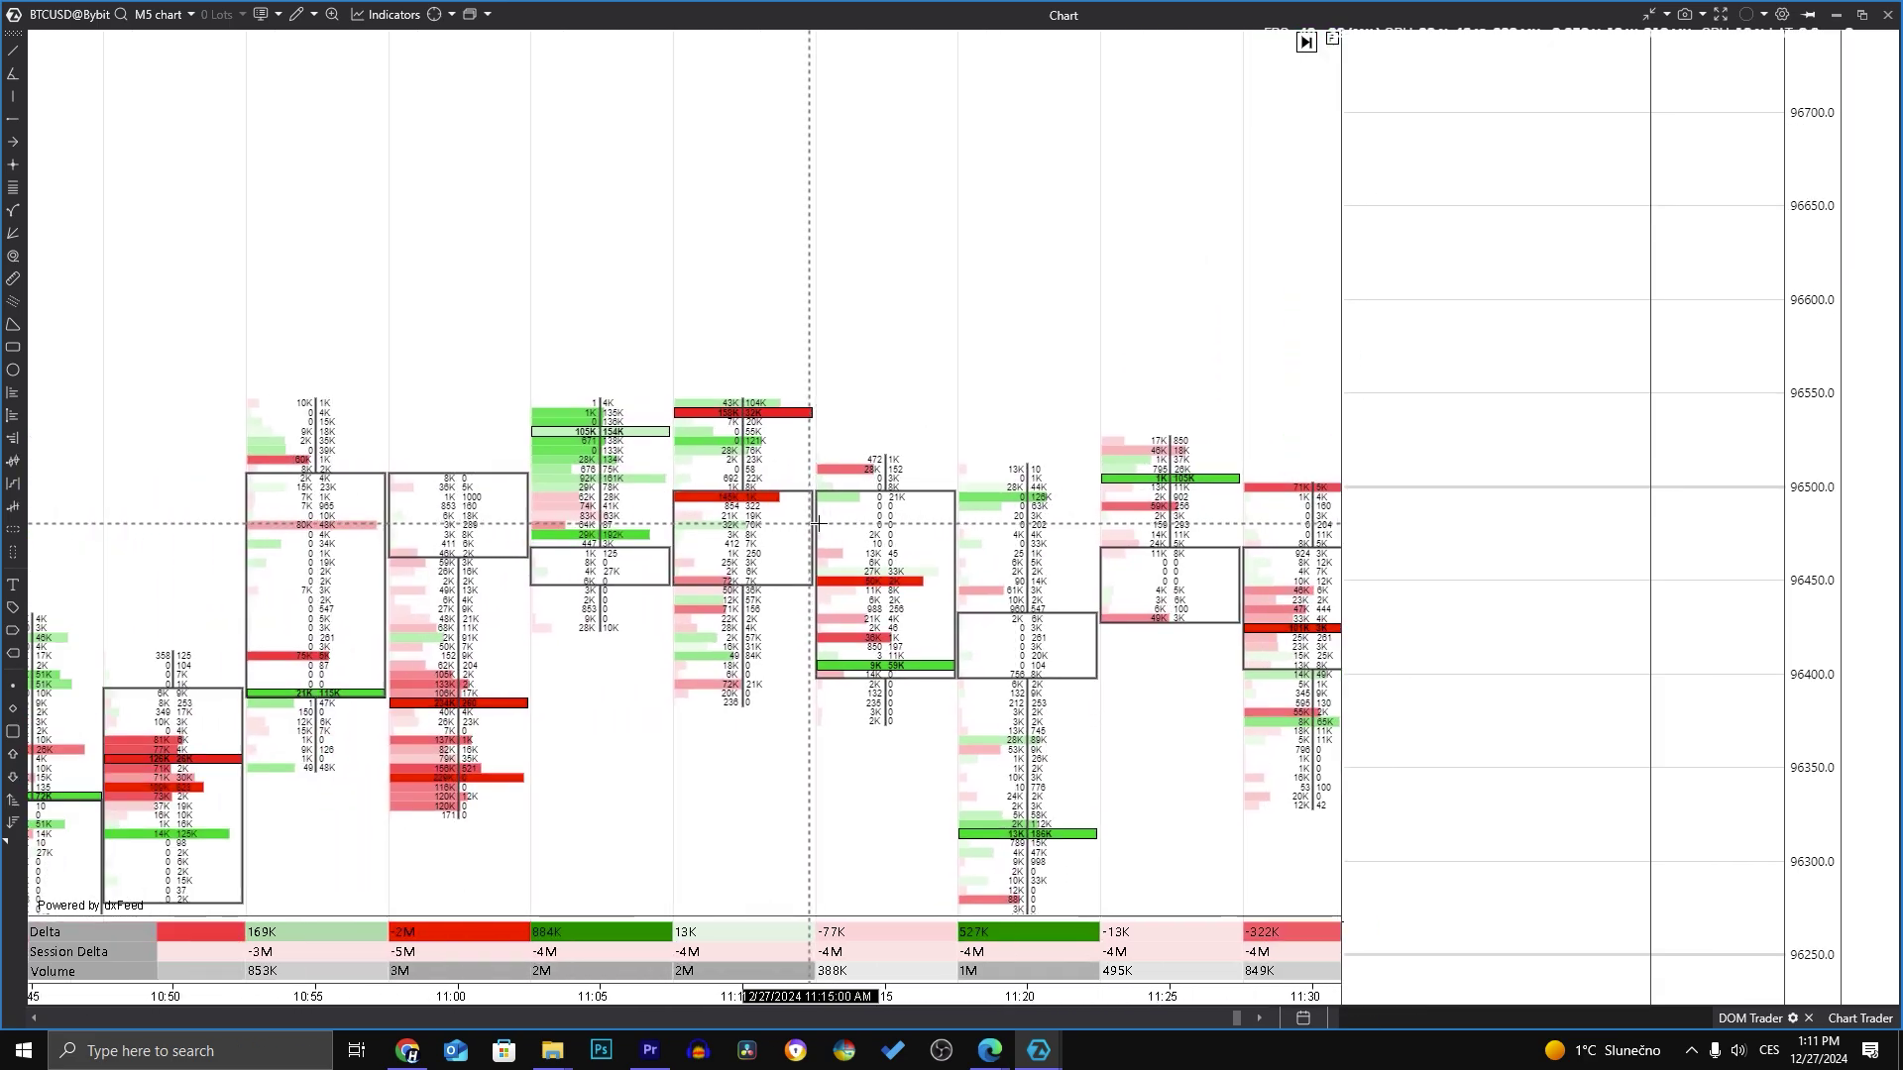
left_click_drag(603, 453, 641, 446)
scroll(705, 437, "down", 5)
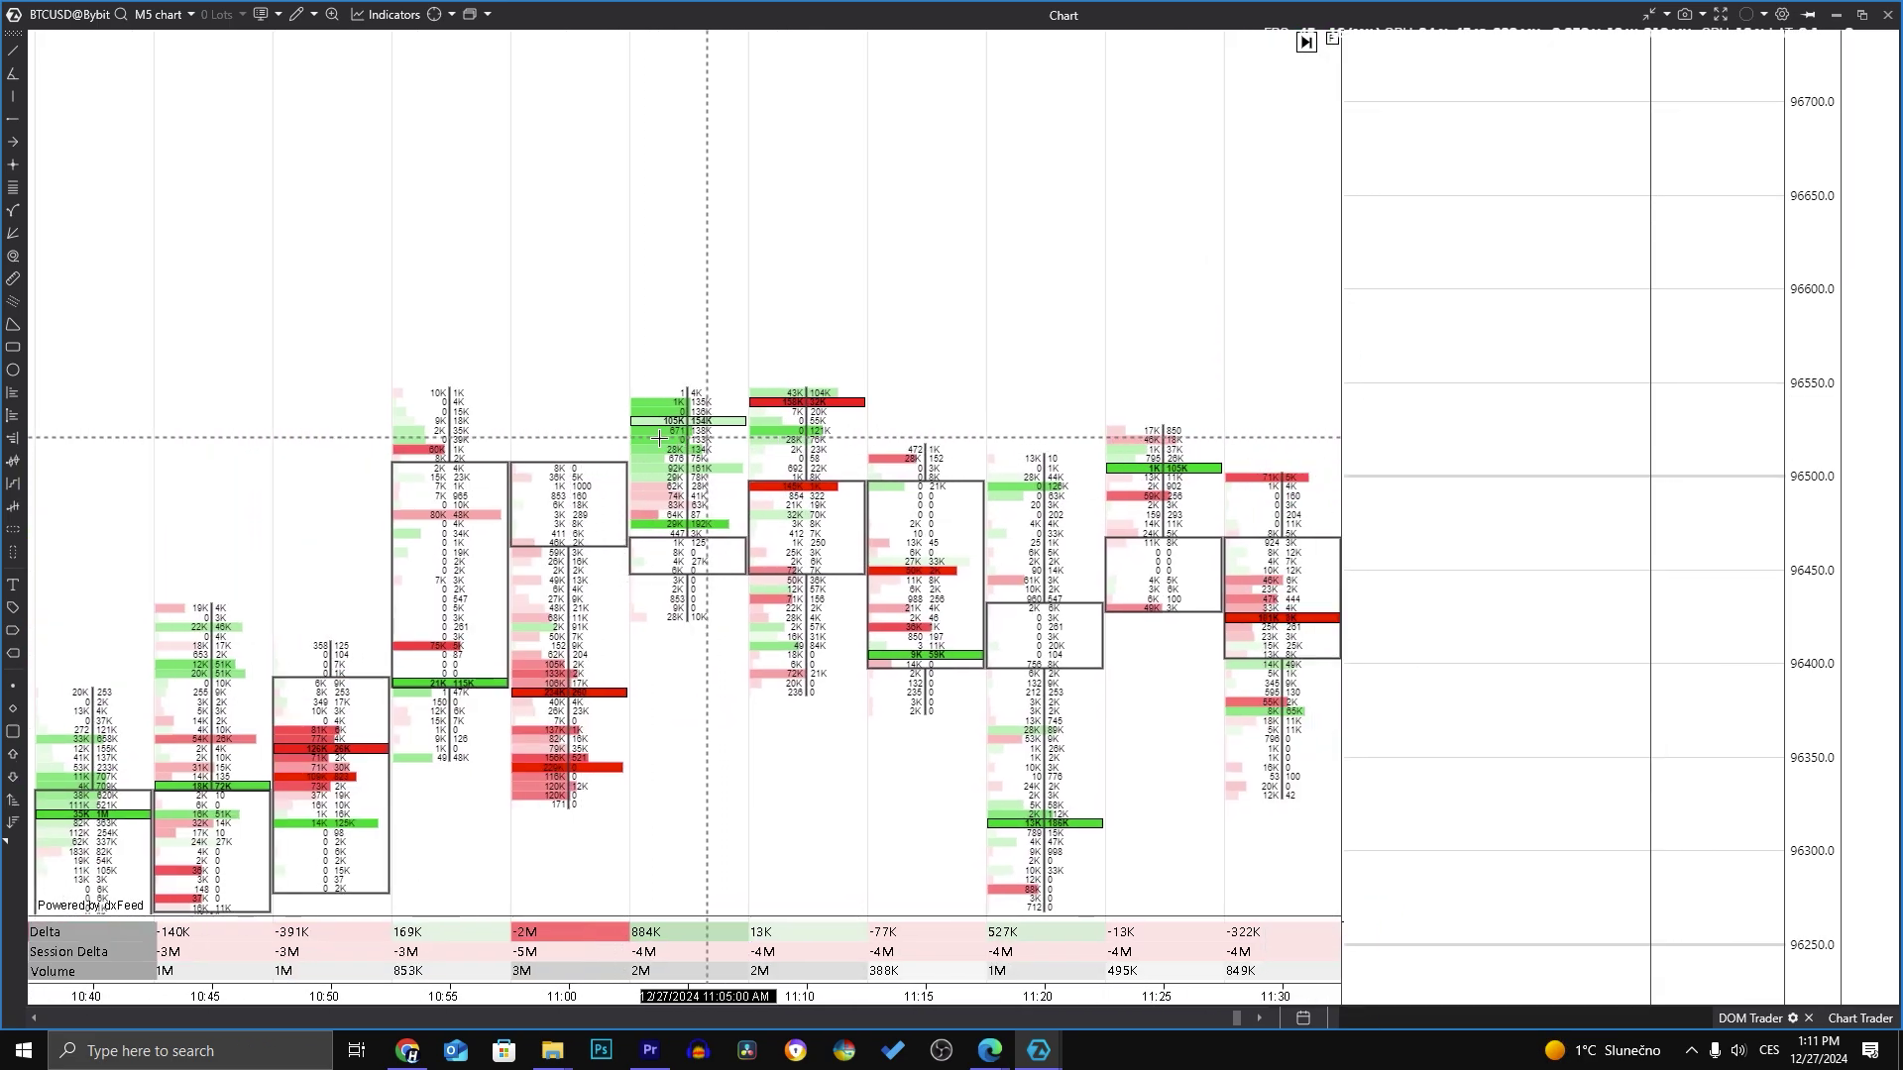
Widen the footprint candles and pan back to the latest bars
left_click_drag(854, 416, 518, 287)
scroll(543, 241, "up", 10)
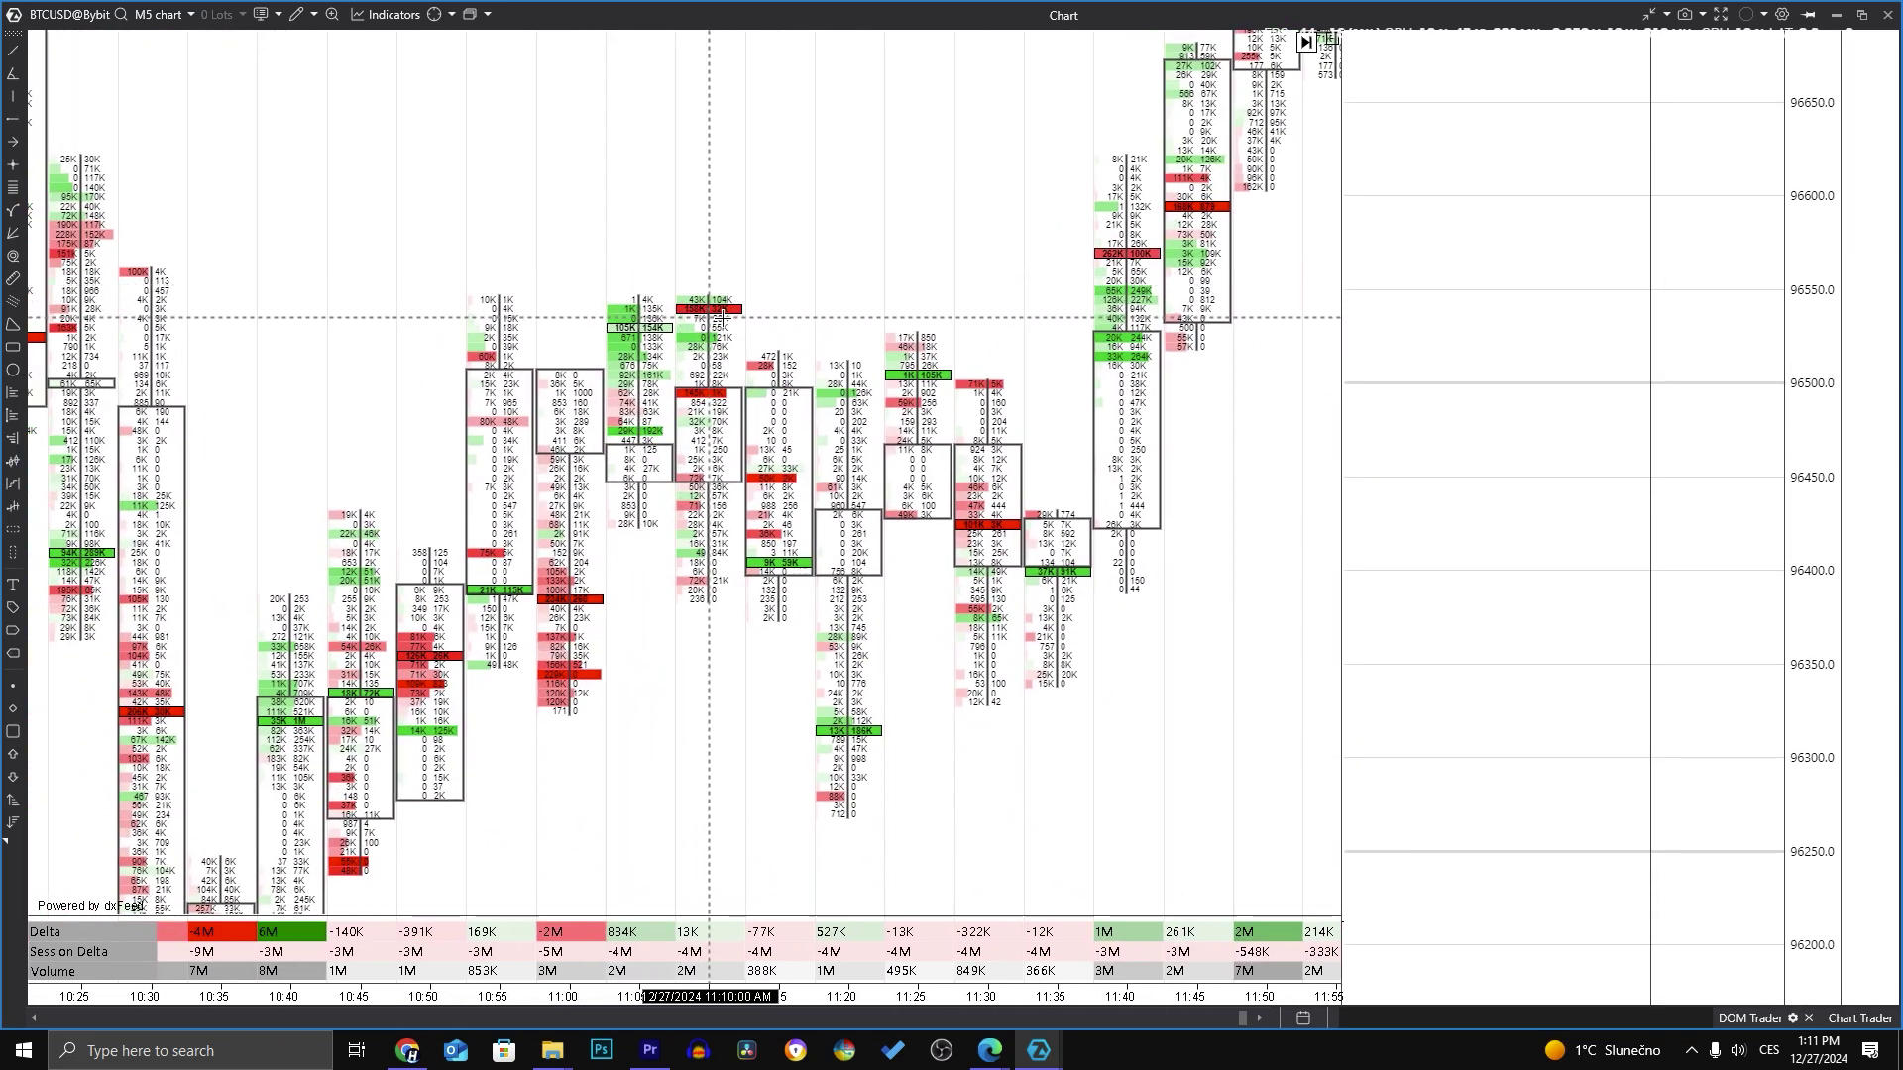
left_click_drag(594, 325, 674, 640)
scroll(684, 594, "up", 4)
left_click_drag(495, 585, 1110, 545)
scroll(1051, 585, "up", 3)
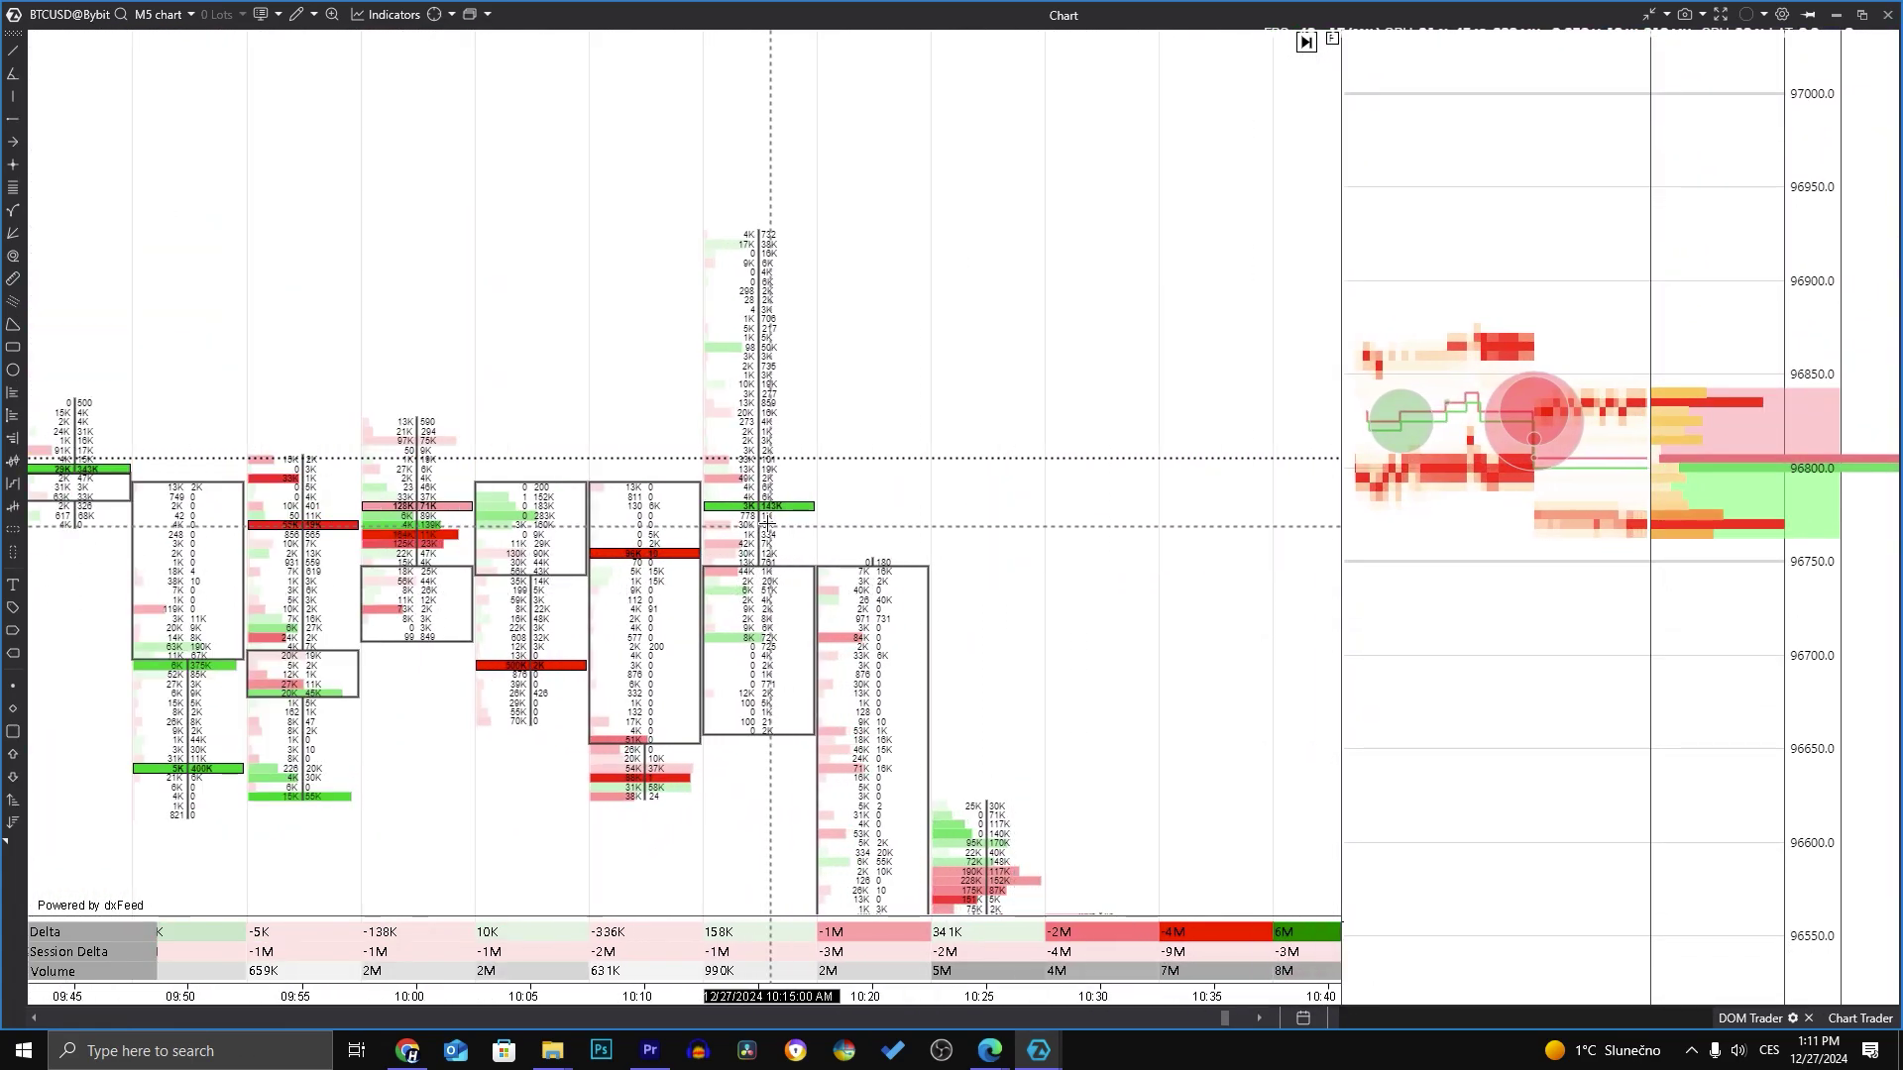
scroll(710, 487, "down", 4)
left_click_drag(777, 458, 1010, 434)
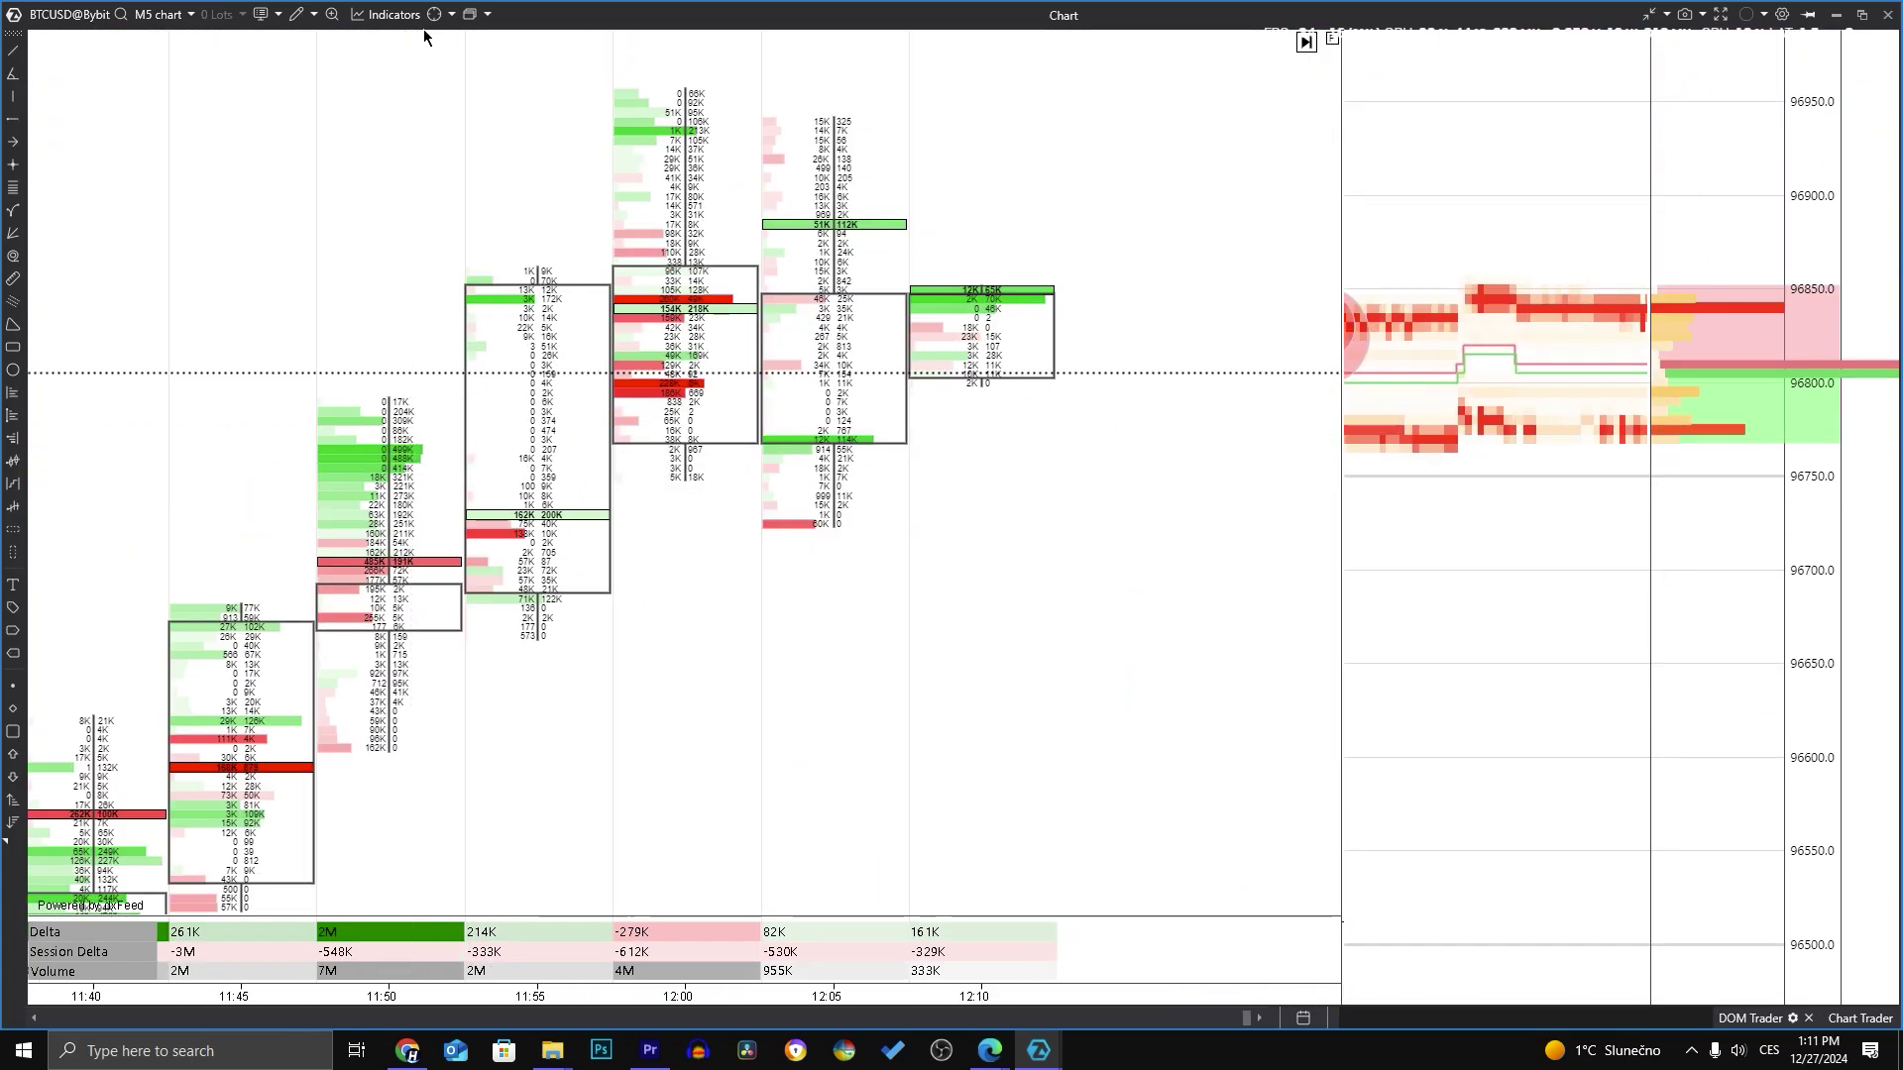
Load the HolubX BTC Scalp template and stretch the price scale around the latest candles
left_click(473, 17)
left_click(512, 203)
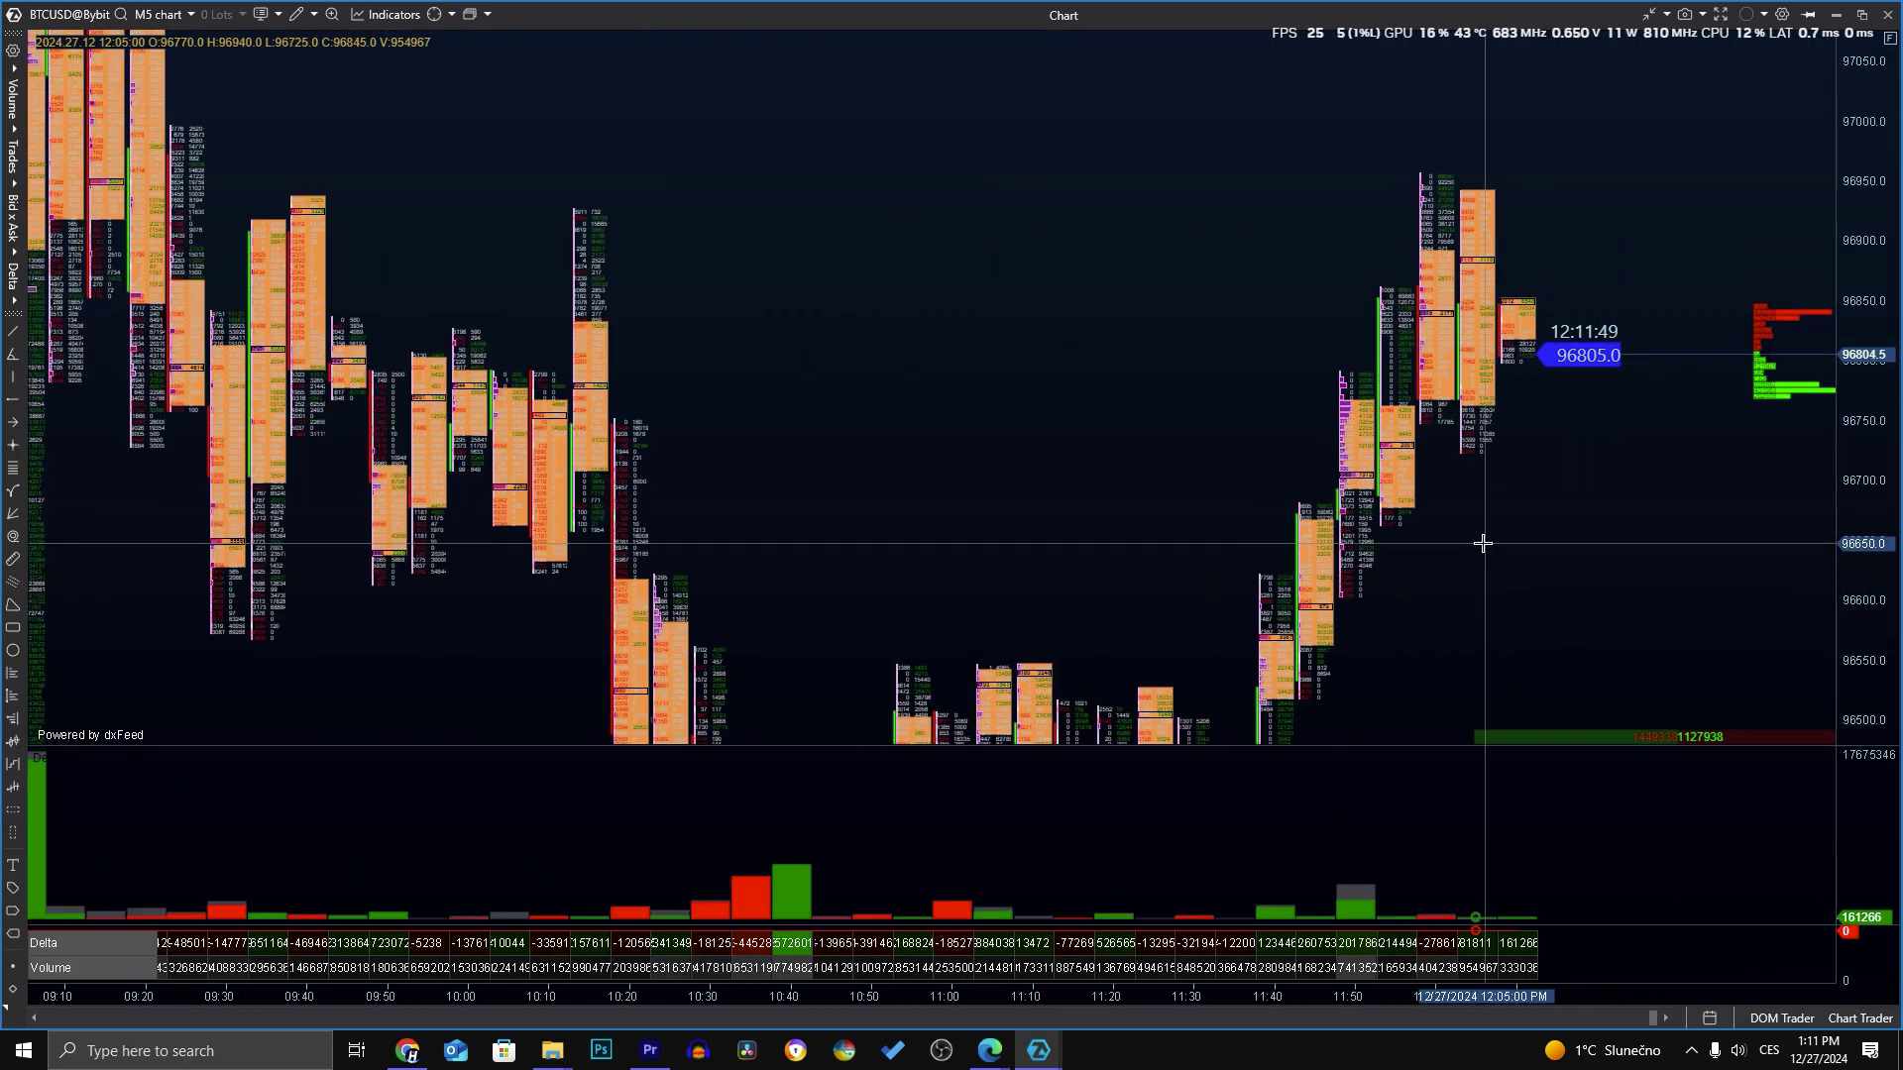
left_click_drag(1851, 603, 1851, 446)
left_click_drag(1286, 398, 1183, 488)
Extend the $ liquidity line on the BTCUSD chart to the peak candle
left_click_drag(1338, 273, 1207, 298)
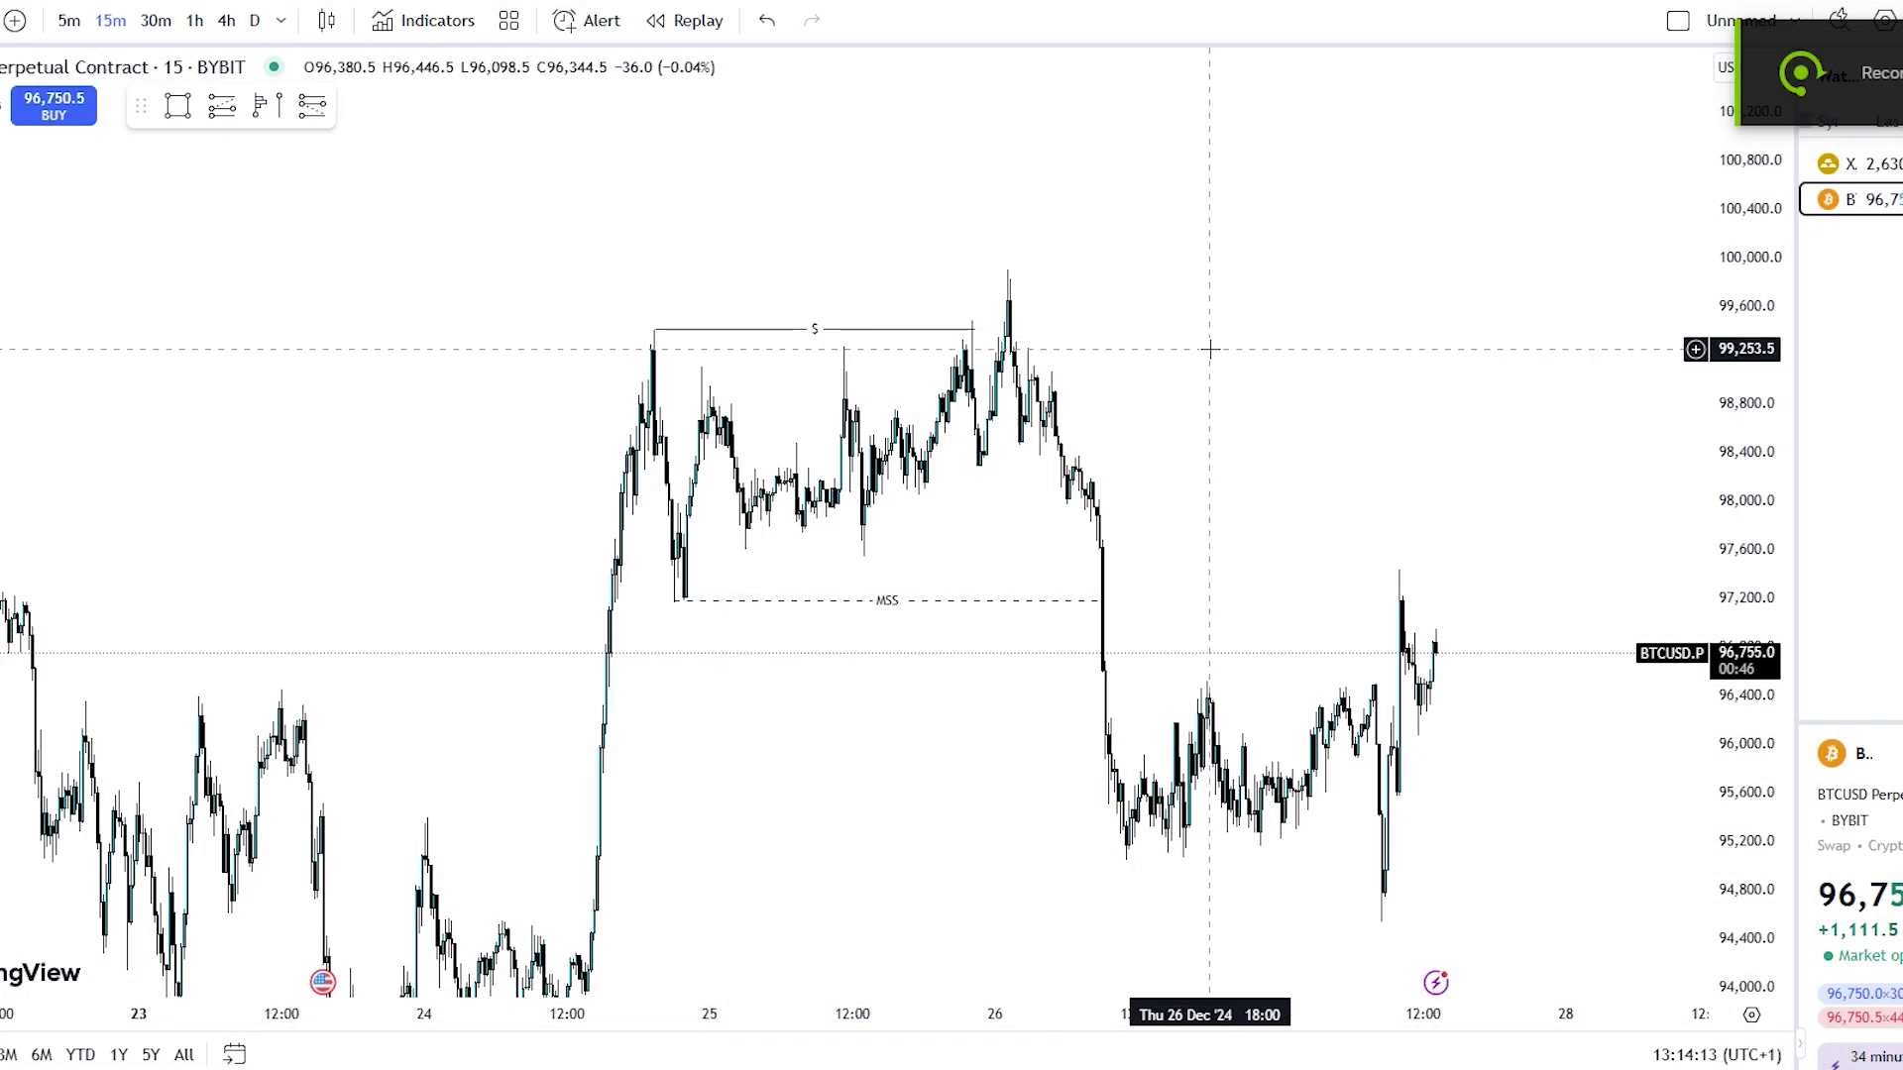
left_click_drag(1204, 325, 1194, 324)
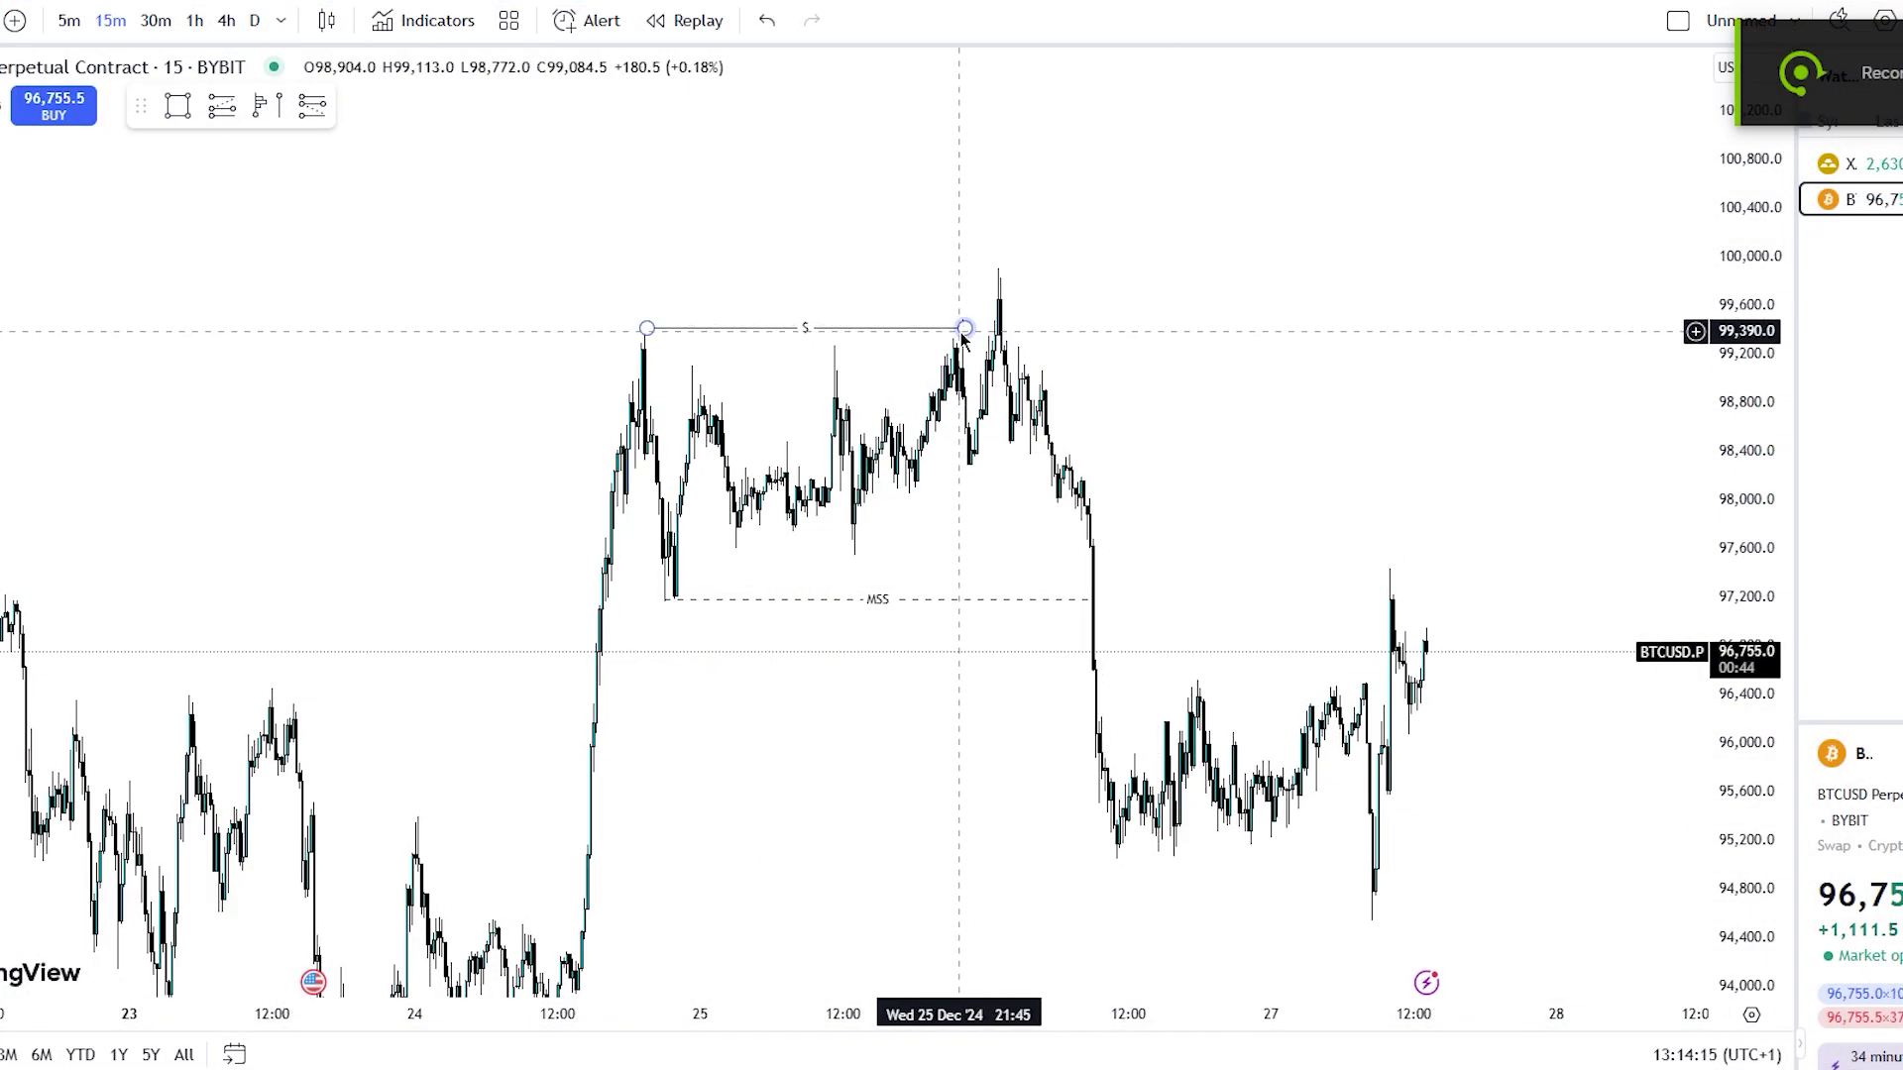
left_click_drag(963, 332, 998, 333)
left_click(1154, 293)
Circle the peak, the MSS and the latest candles in orange, with a line at the MSS level
left_click_drag(1197, 255, 1189, 260)
scroll(1155, 347, "up", 2)
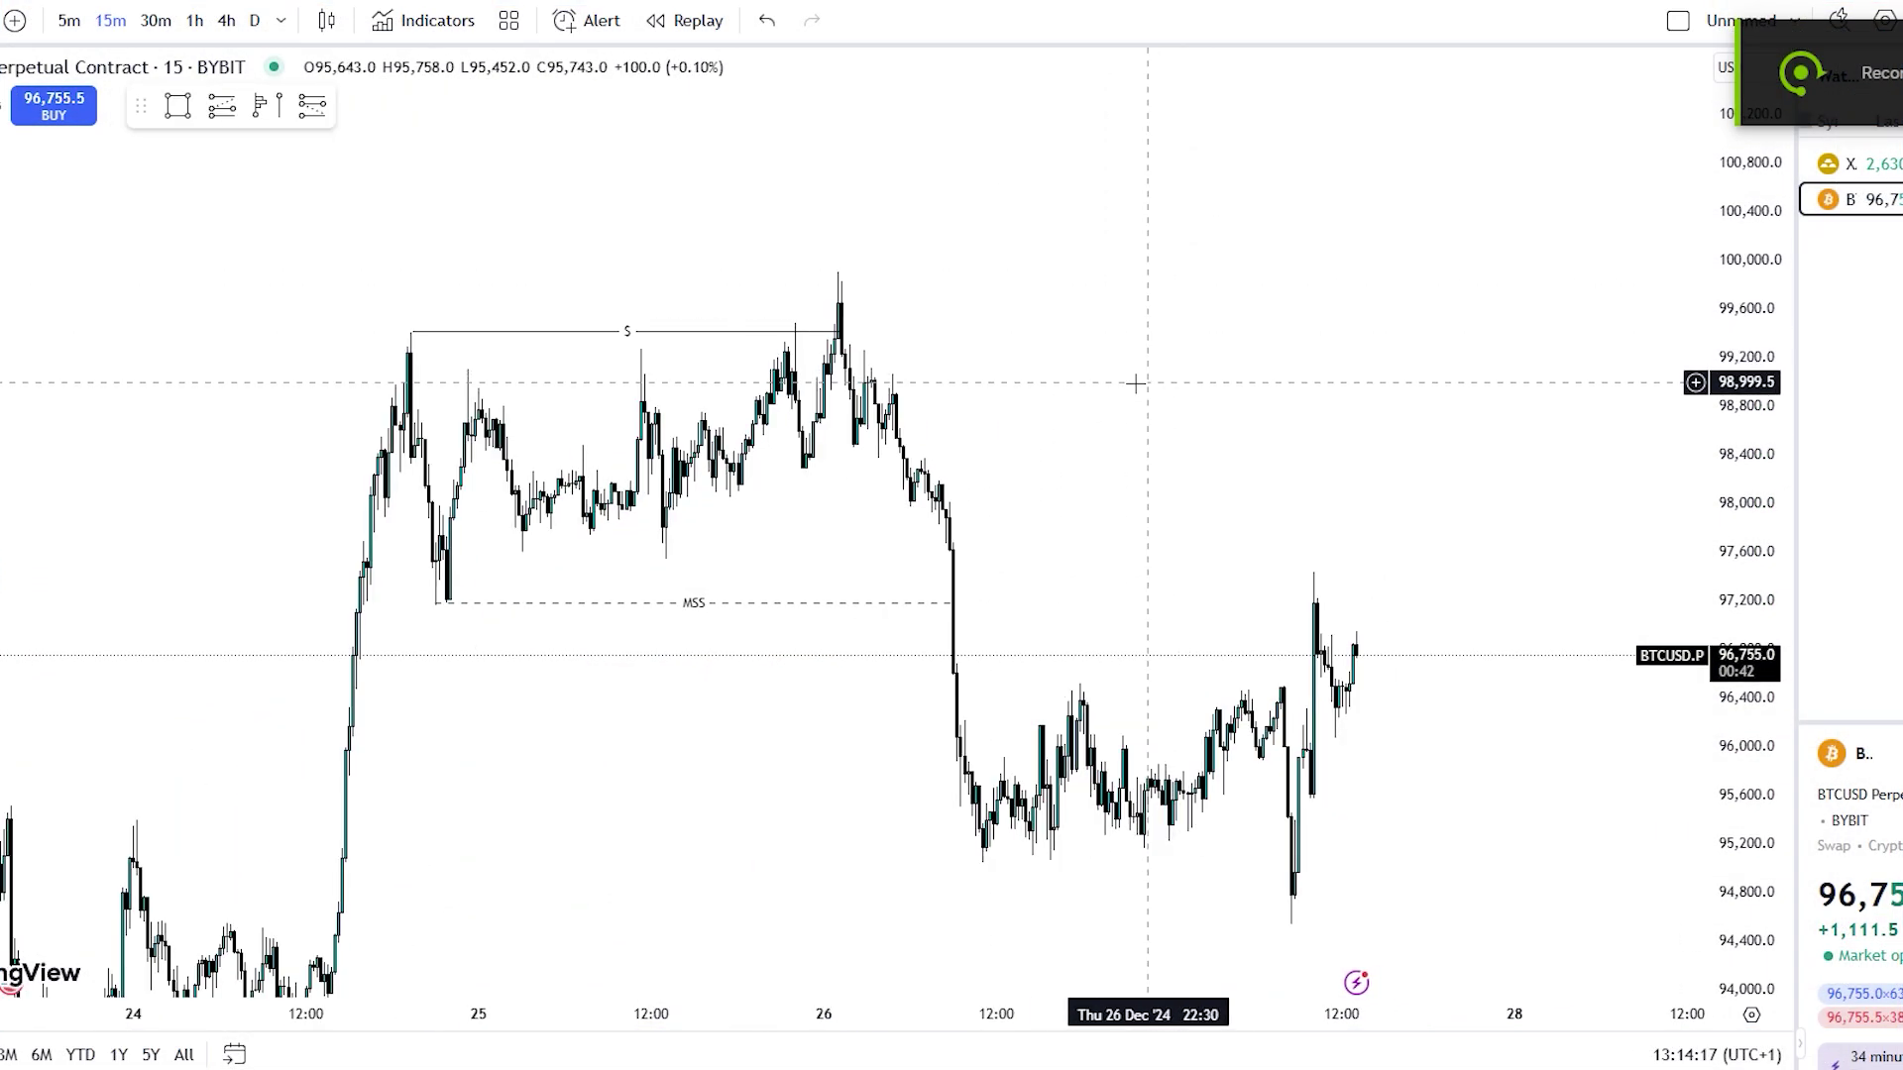
scroll(1287, 390, "up", 2)
left_click_drag(1136, 384, 1340, 345)
left_click_drag(1725, 386, 1718, 273)
left_click_drag(1491, 294, 1437, 278)
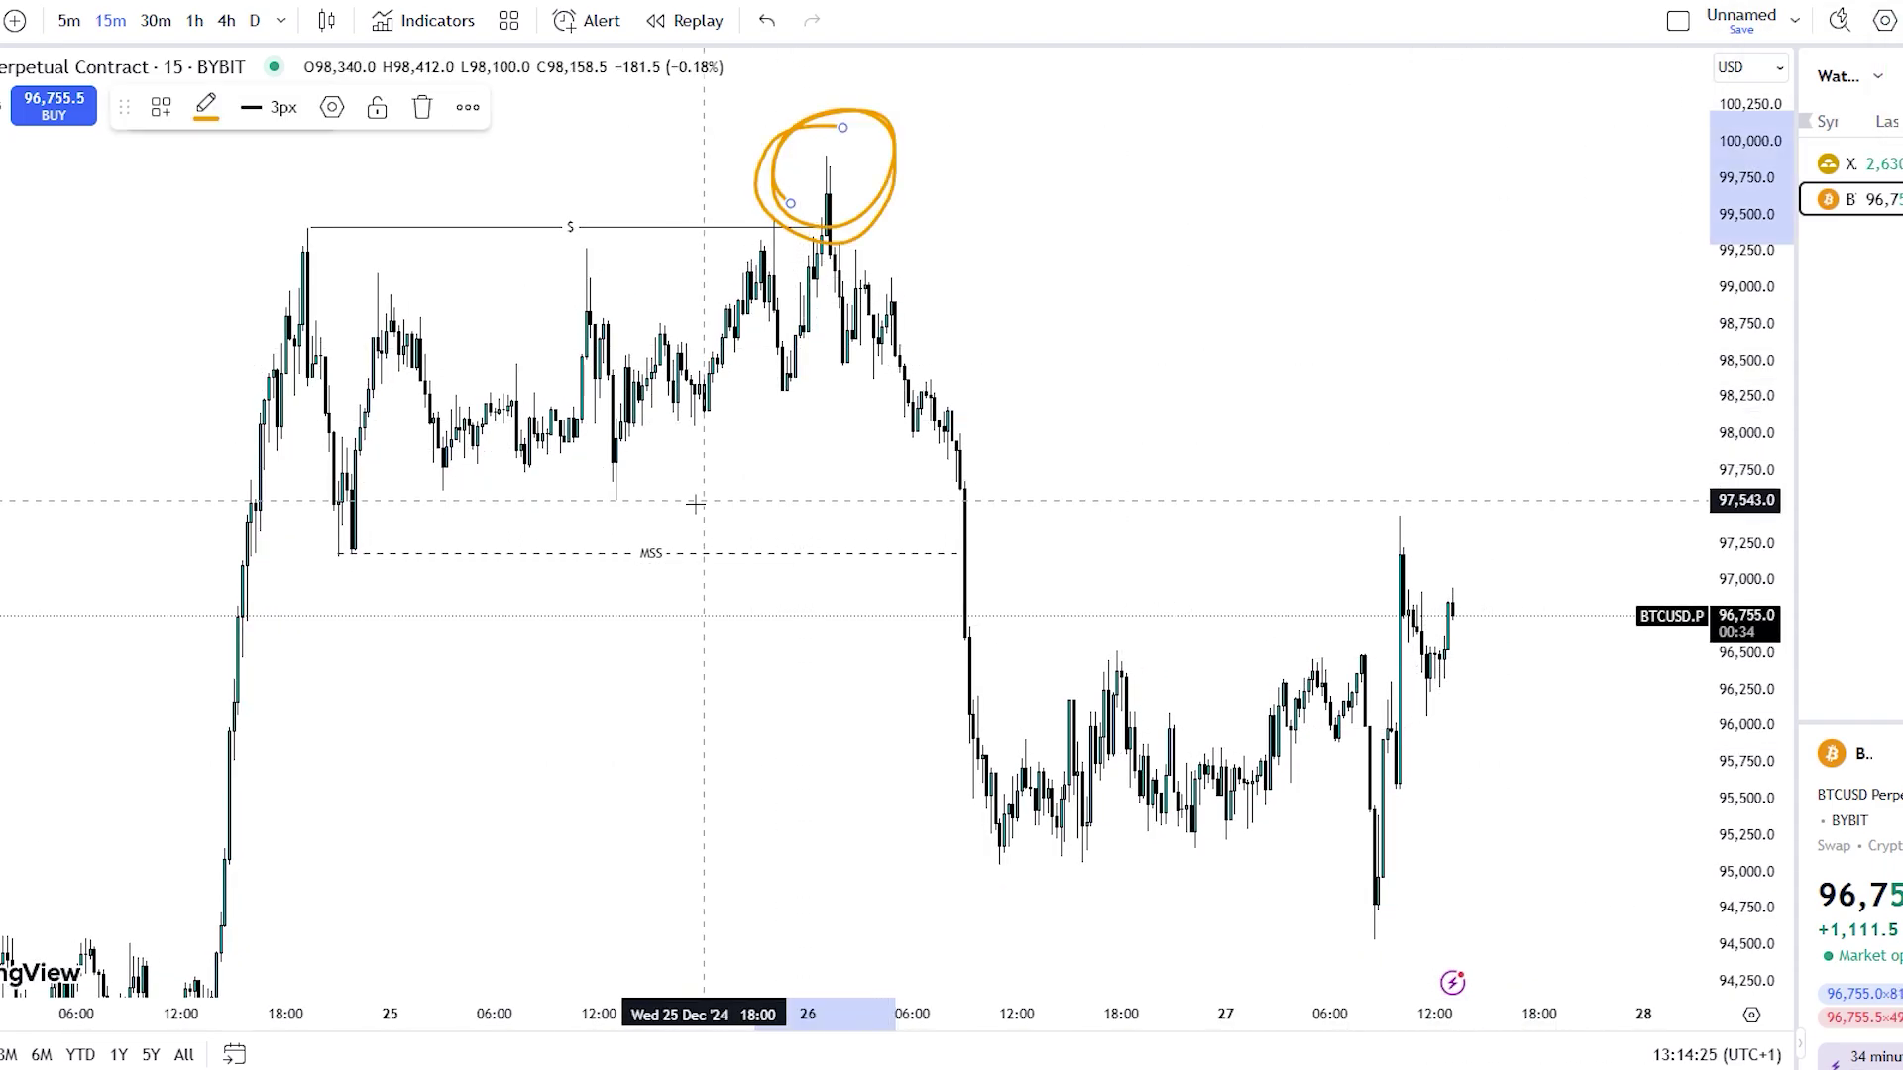
mouse_move(647, 530)
left_mouse_down()
mouse_move(673, 587)
mouse_move(652, 532)
left_mouse_up()
left_click_drag(307, 559, 1356, 562)
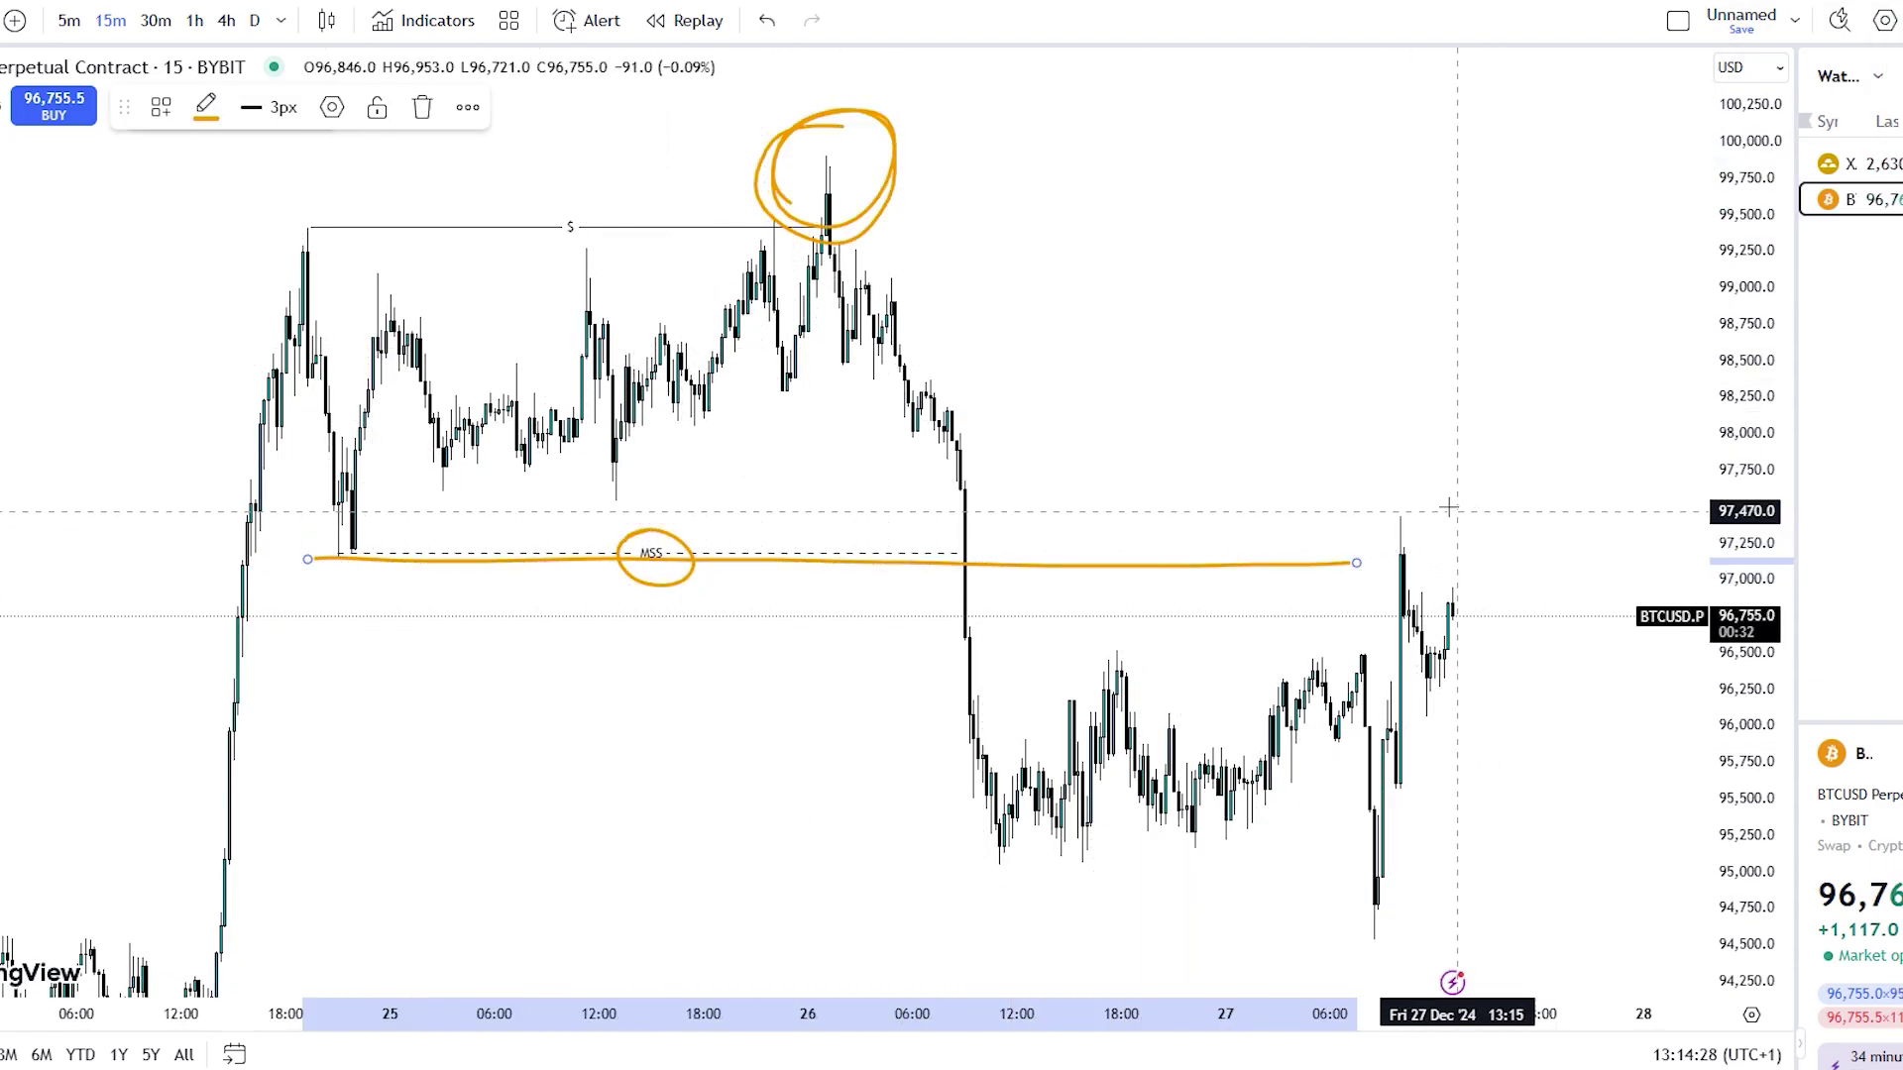
left_click_drag(1449, 508, 1503, 585)
Draw a curved arrow from the peak to the latest candles, labelled 'Footprint check'
left_click_drag(980, 172, 1361, 340)
left_click_drag(1270, 415, 1268, 414)
mouse_move(947, 174)
left_mouse_down()
mouse_move(1048, 136)
mouse_move(1020, 237)
left_mouse_up()
type("Footprint check...")
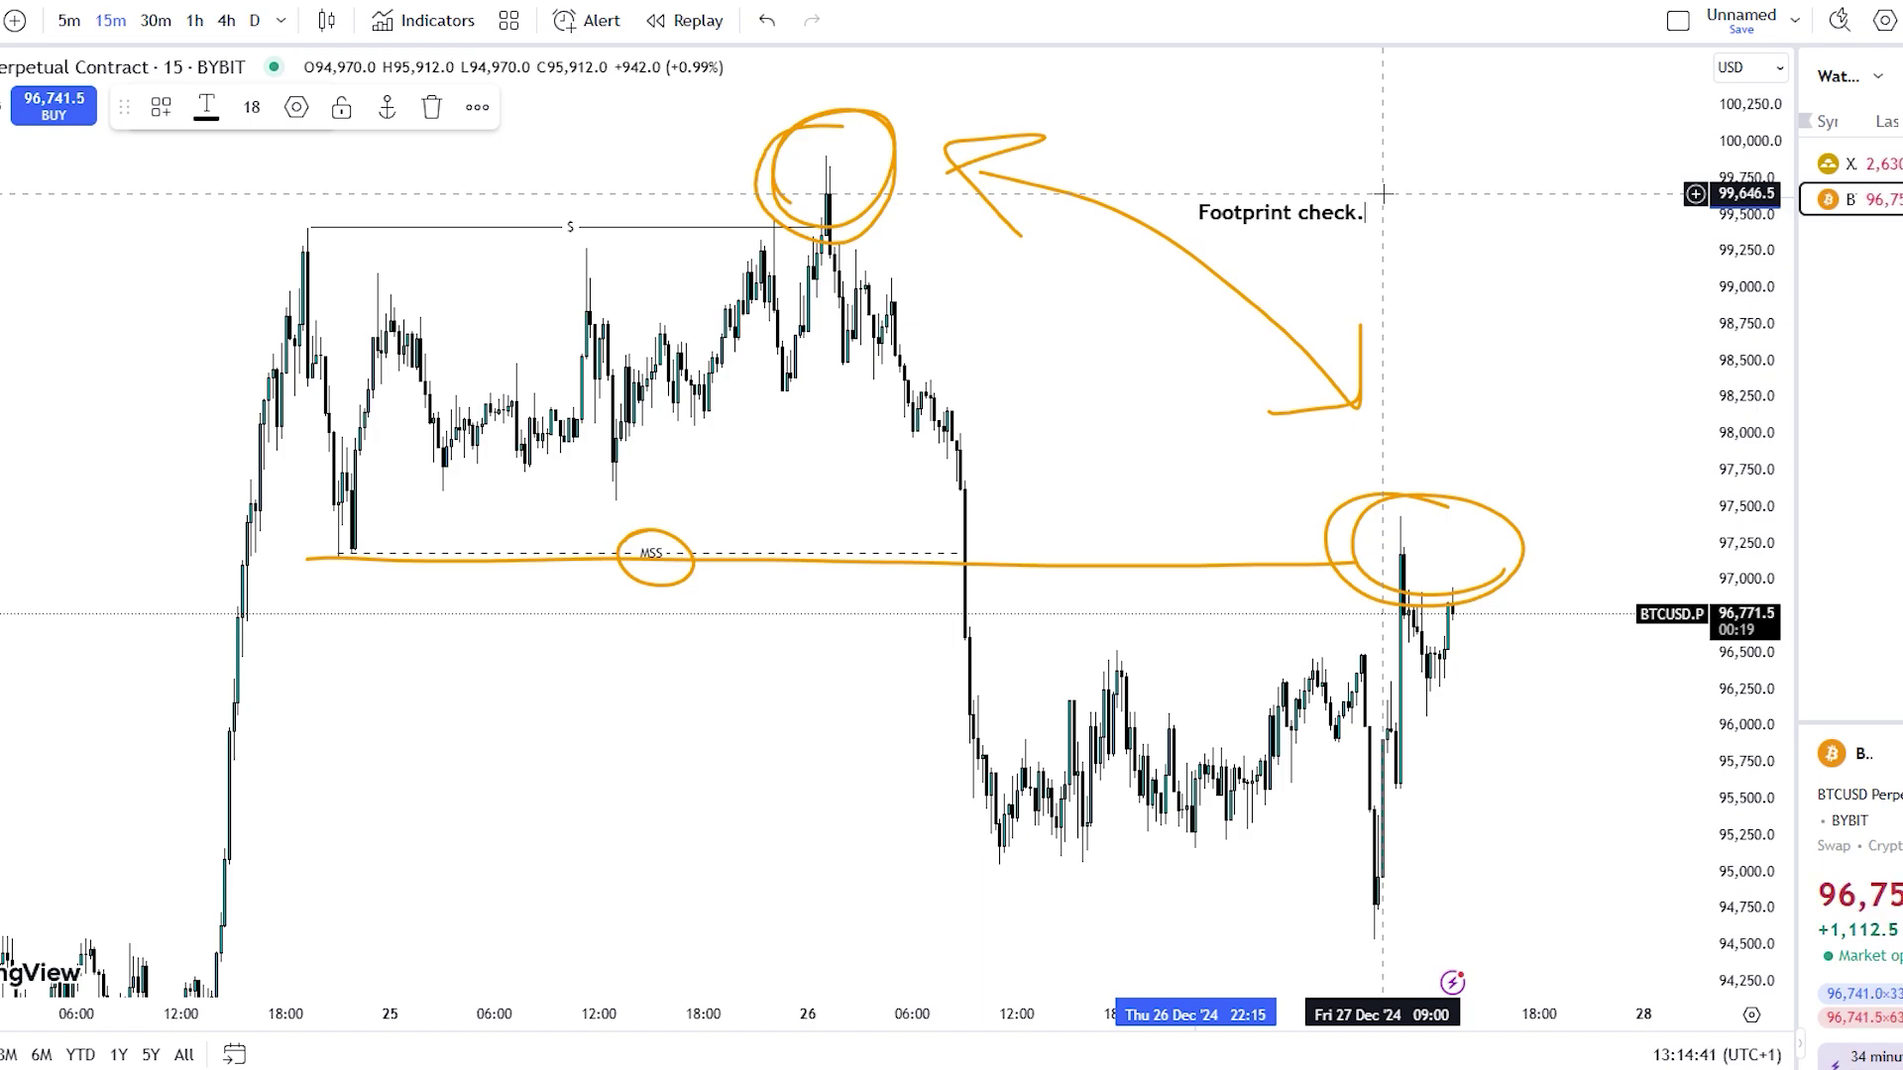
mouse_move(1534, 208)
left_mouse_down()
mouse_move(1516, 268)
mouse_move(1508, 199)
mouse_move(1524, 218)
left_mouse_up()
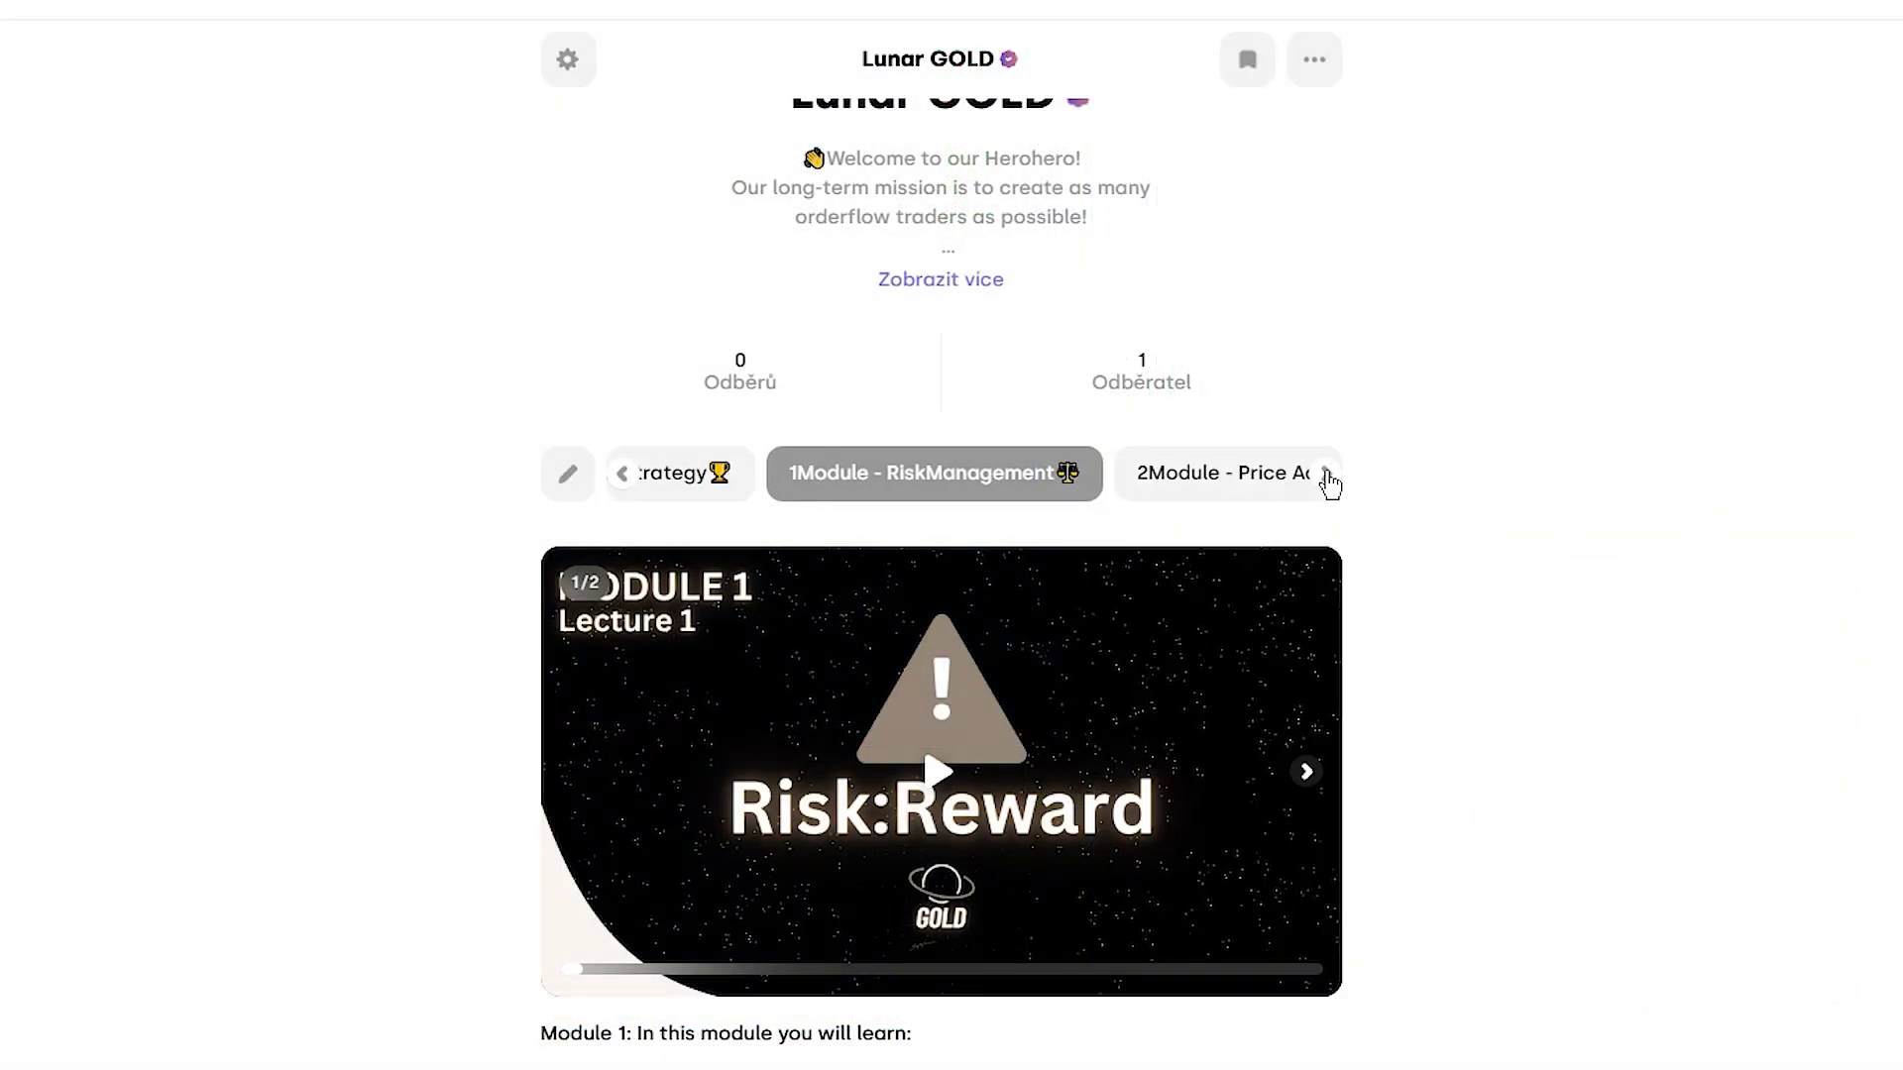
Open the Lunar GOLD course's 4Module - Orderflow lessons, passing through 2Module Price Action
left_click(1326, 476)
left_click(1032, 469)
scroll(1307, 476, "down", 1)
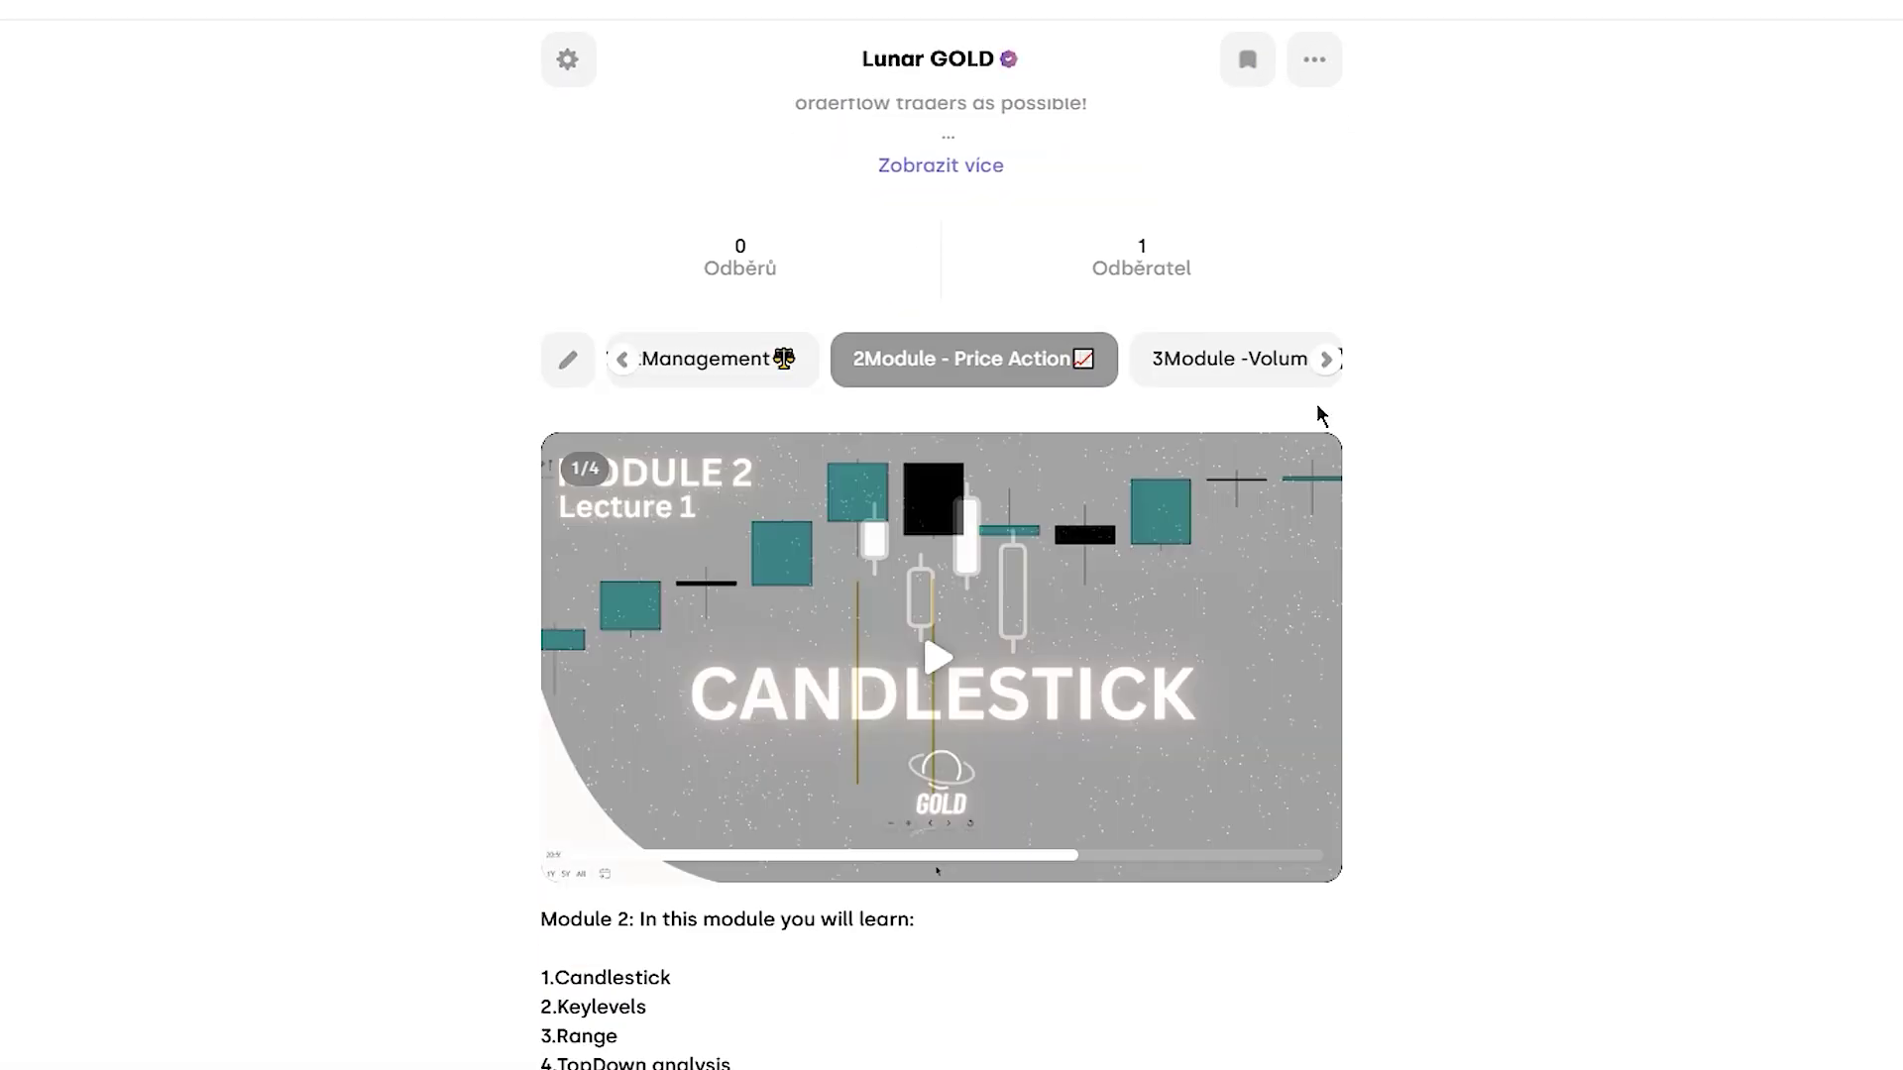
left_click(1324, 366)
left_click(1262, 364)
scroll(1325, 446, "down", 4)
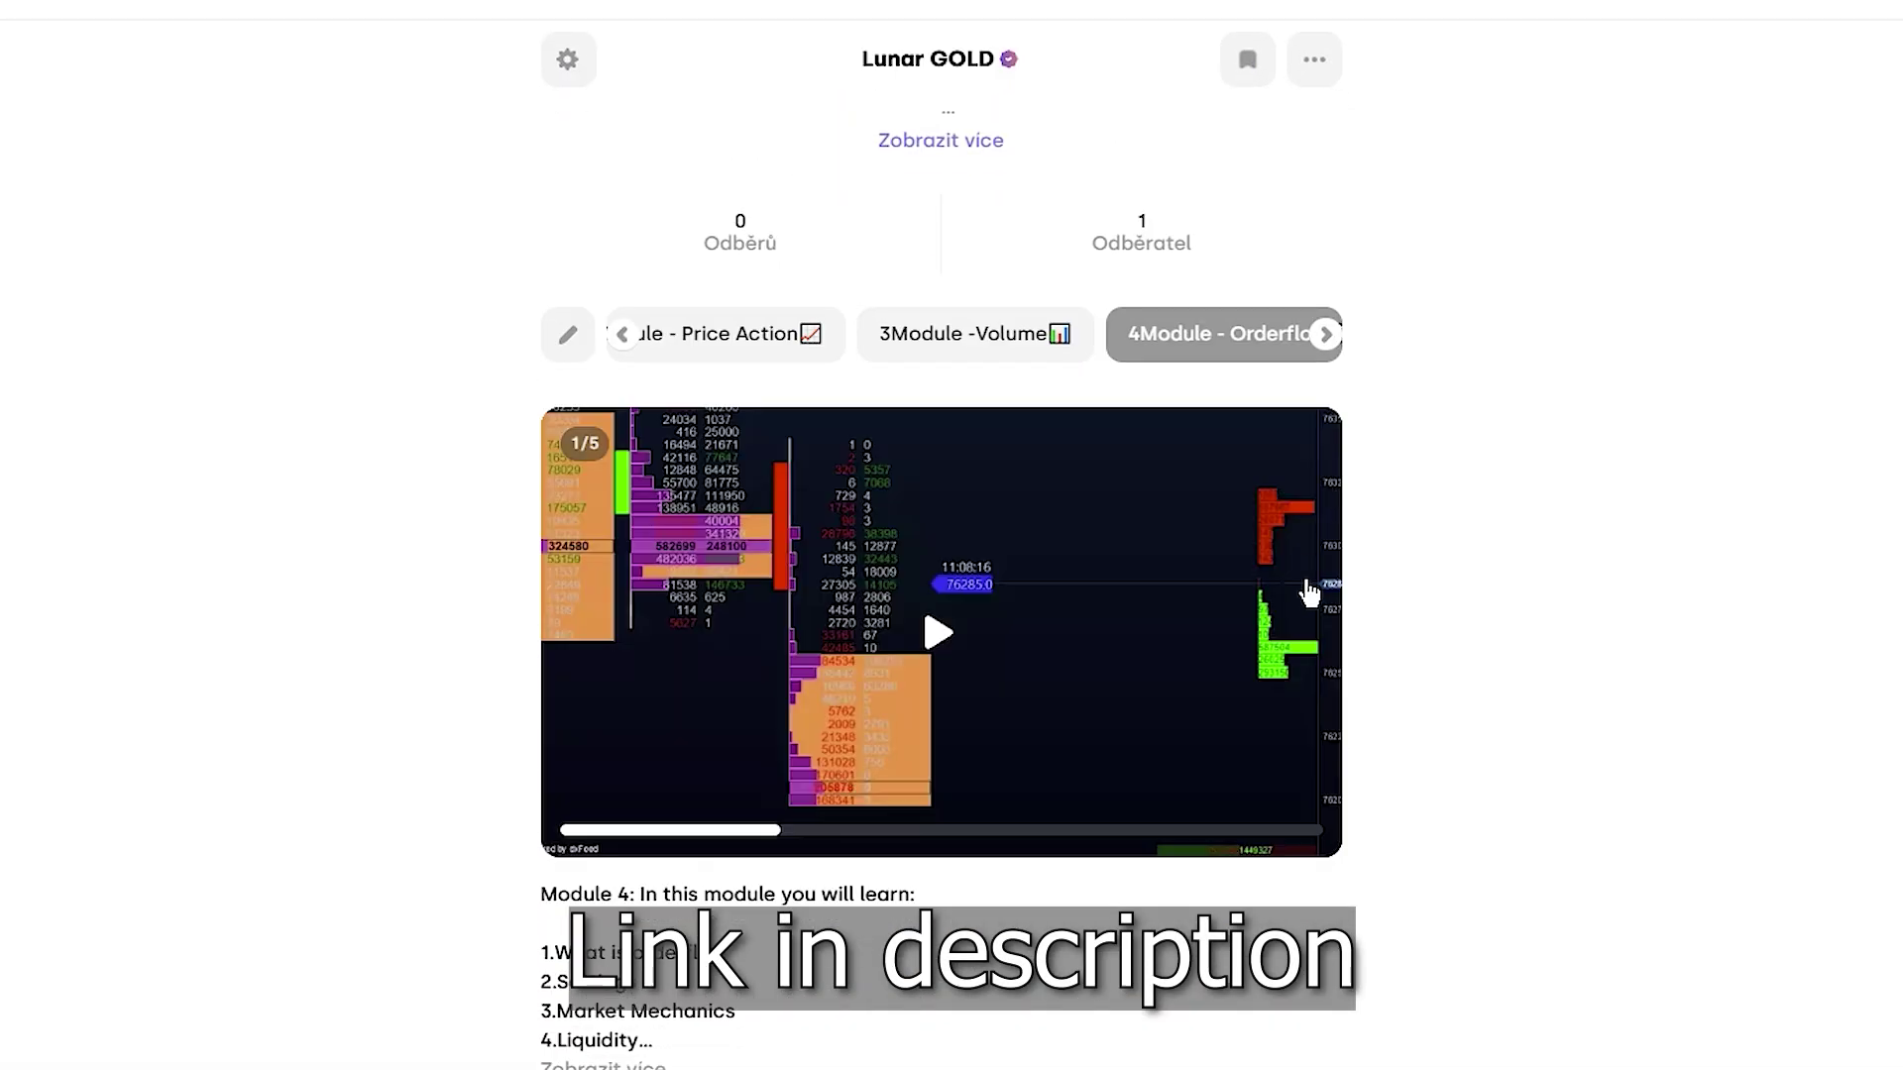
Page through the Orderflow lectures to the last video, slide 5/5
left_click(1308, 639)
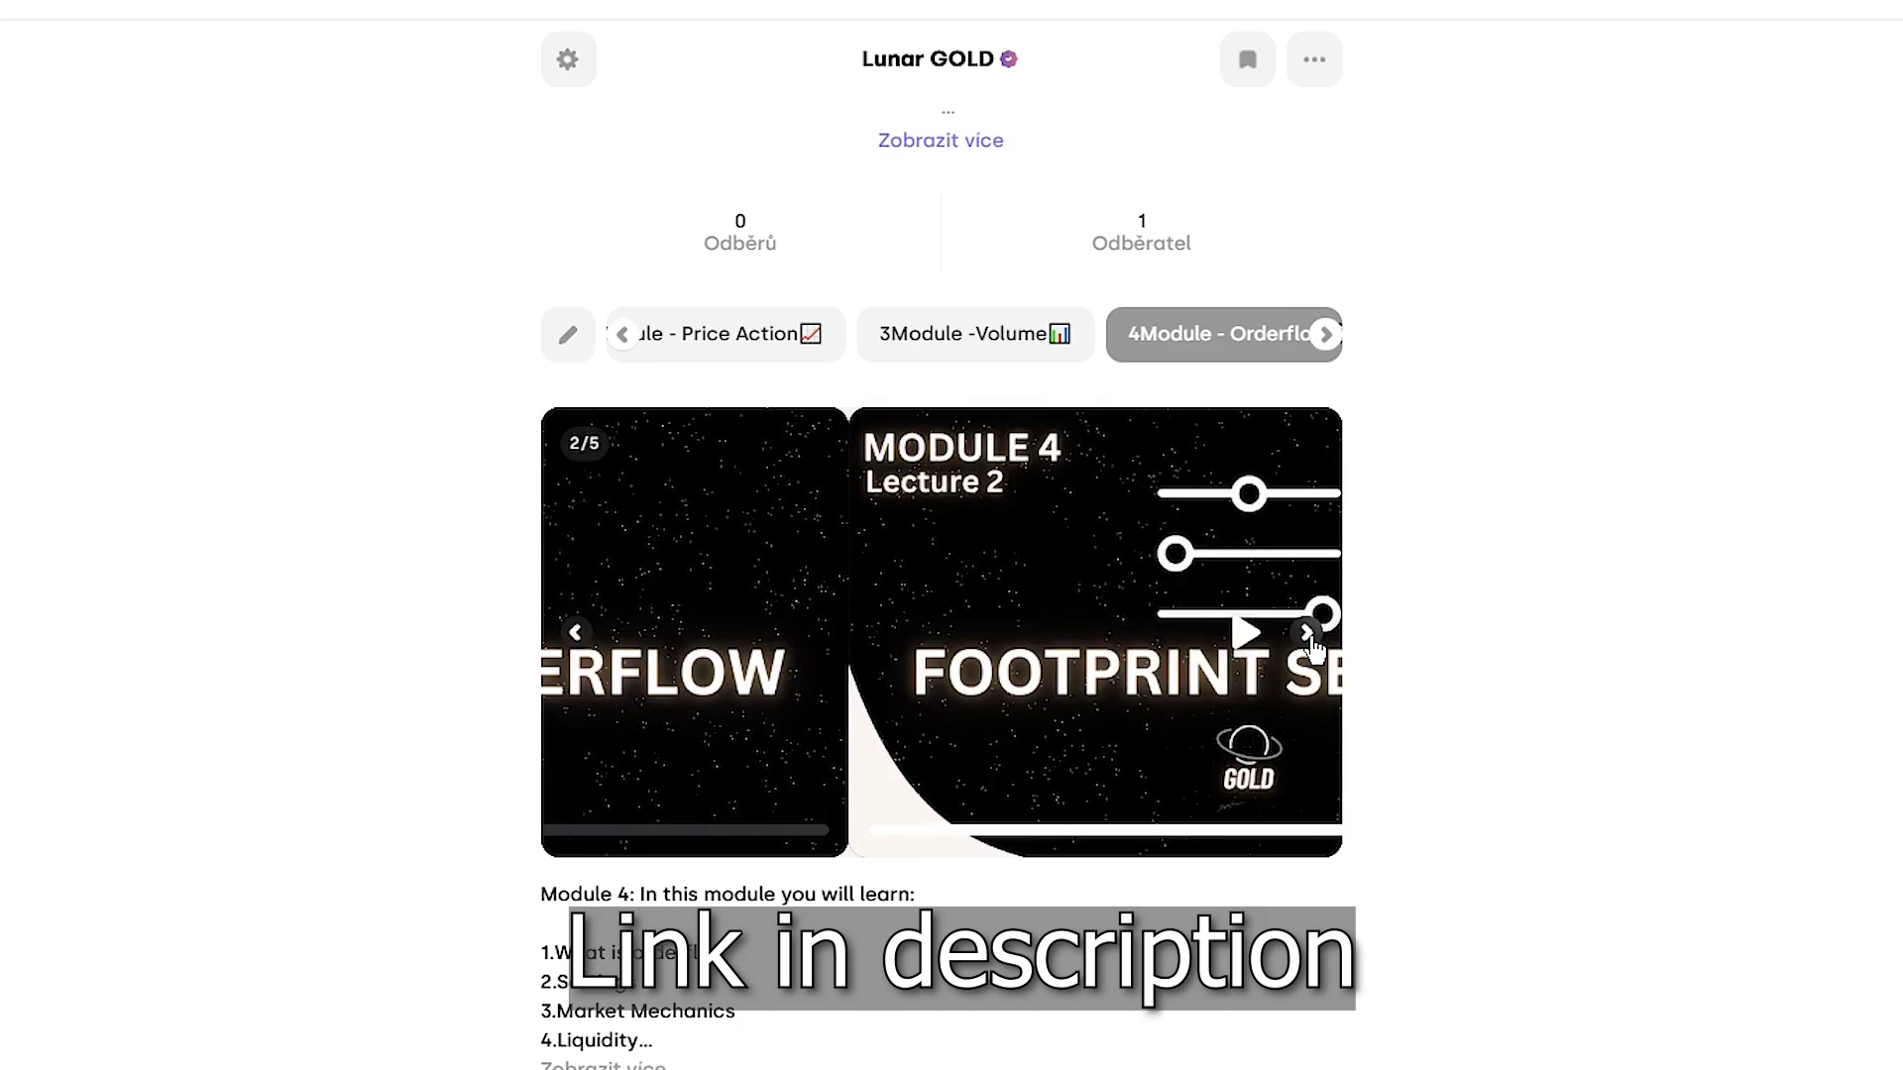
left_click(1309, 639)
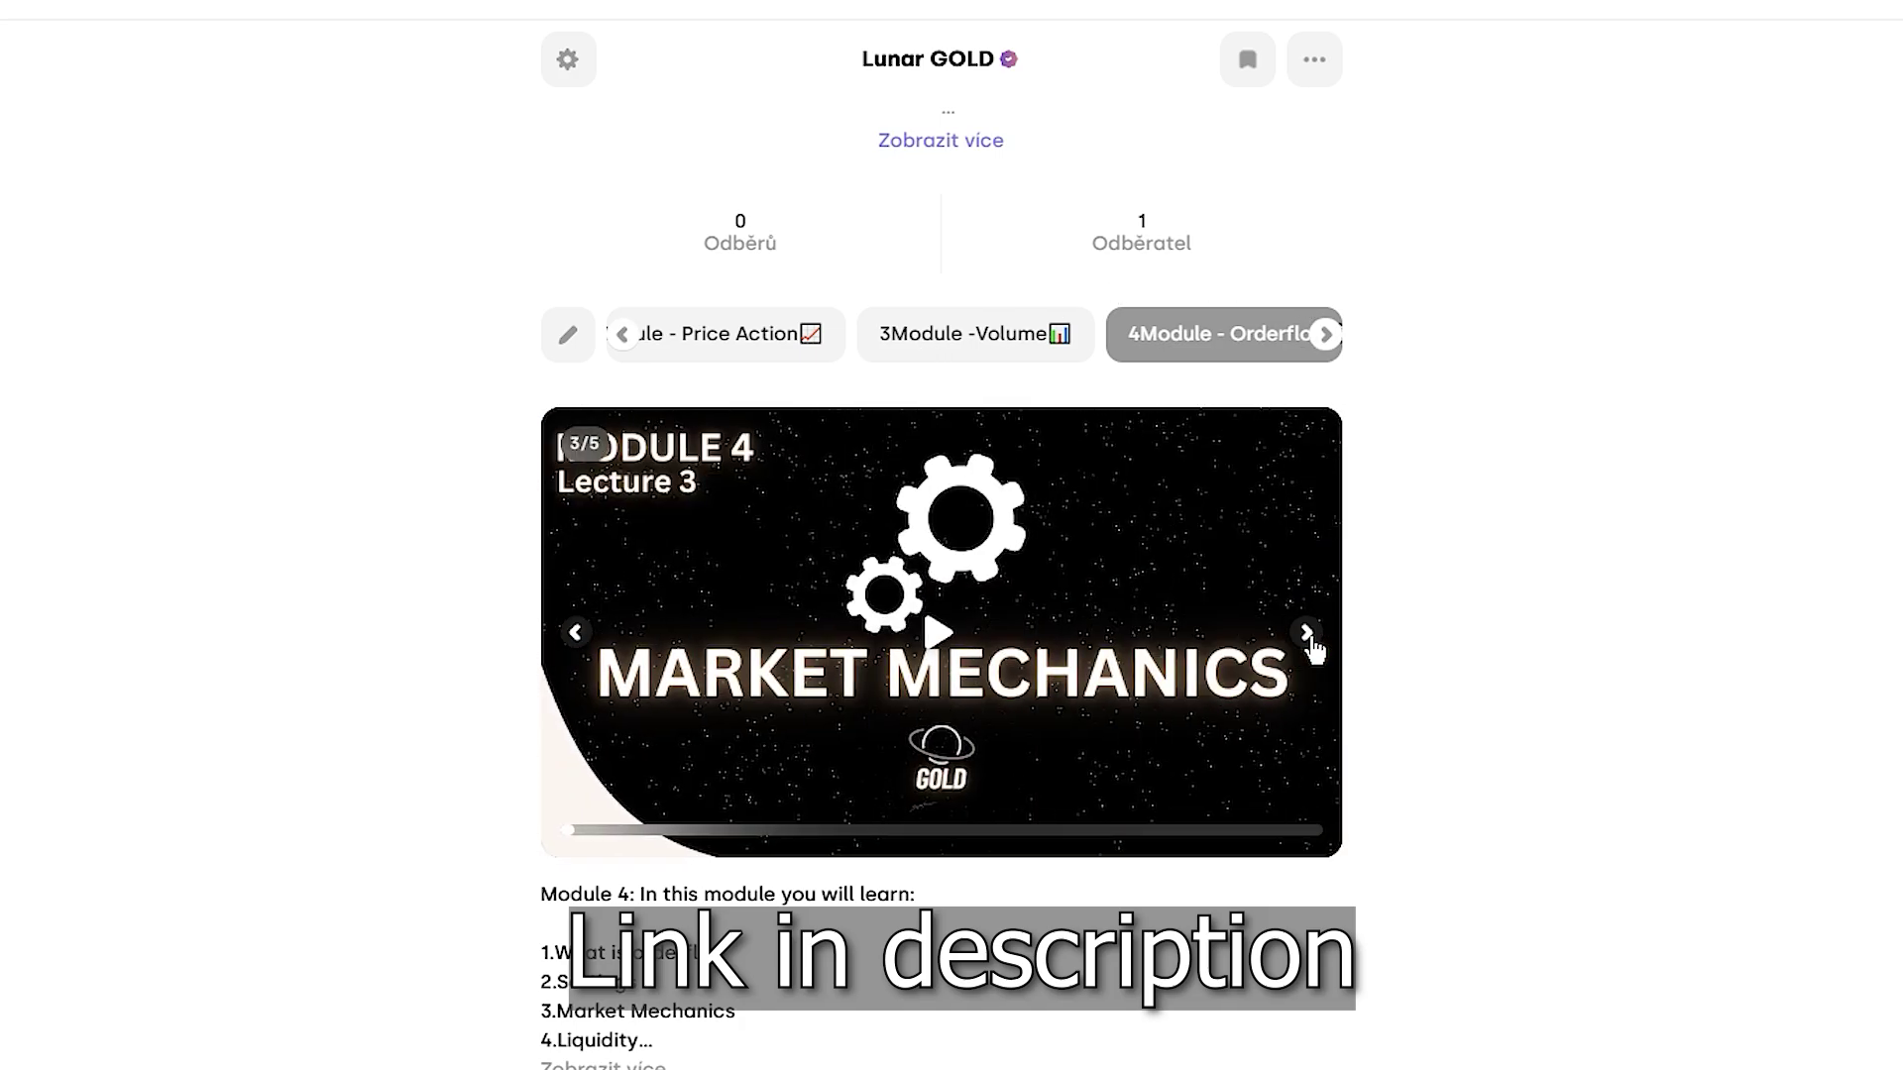
left_click(1308, 639)
left_click(1309, 639)
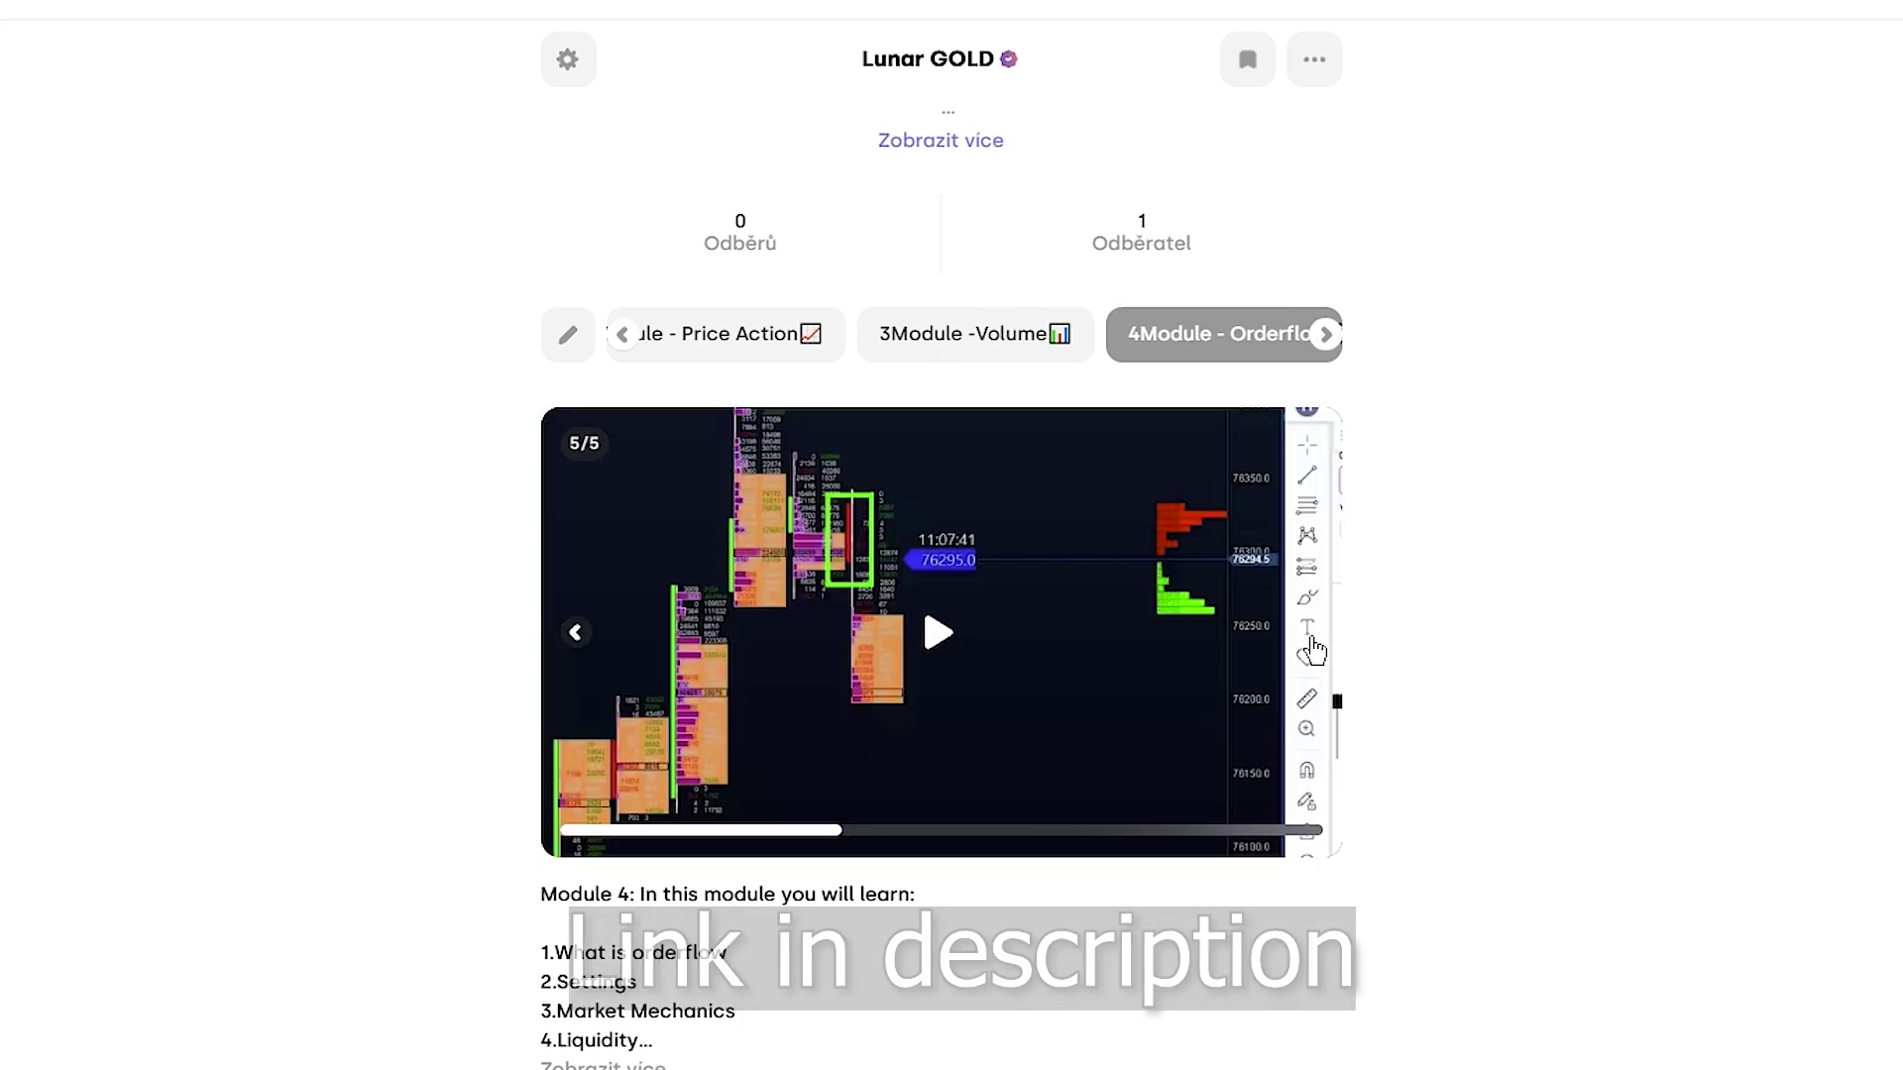